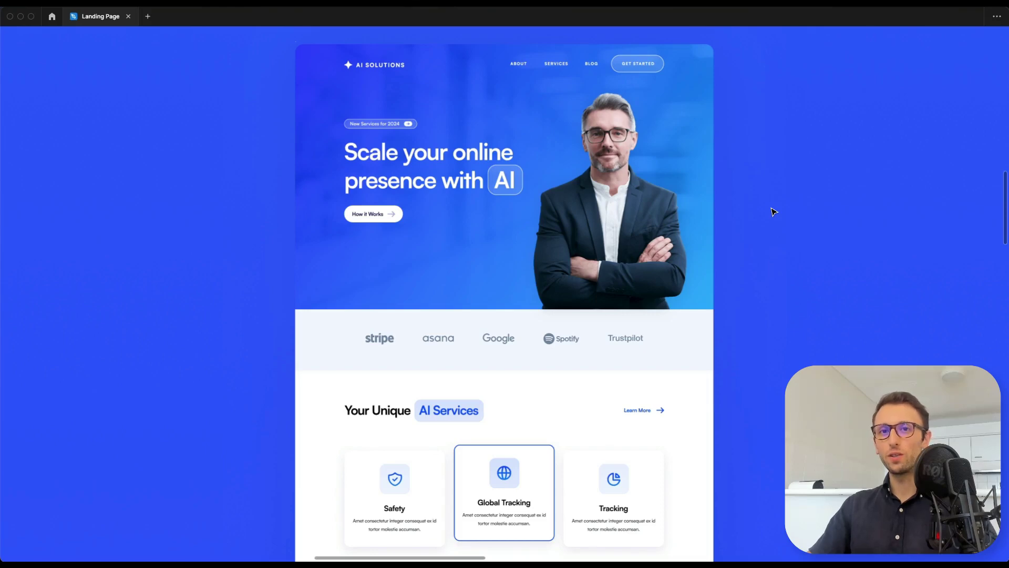
Scroll down through the finished AI Solutions landing page preview
scroll(773, 211, "down", 3)
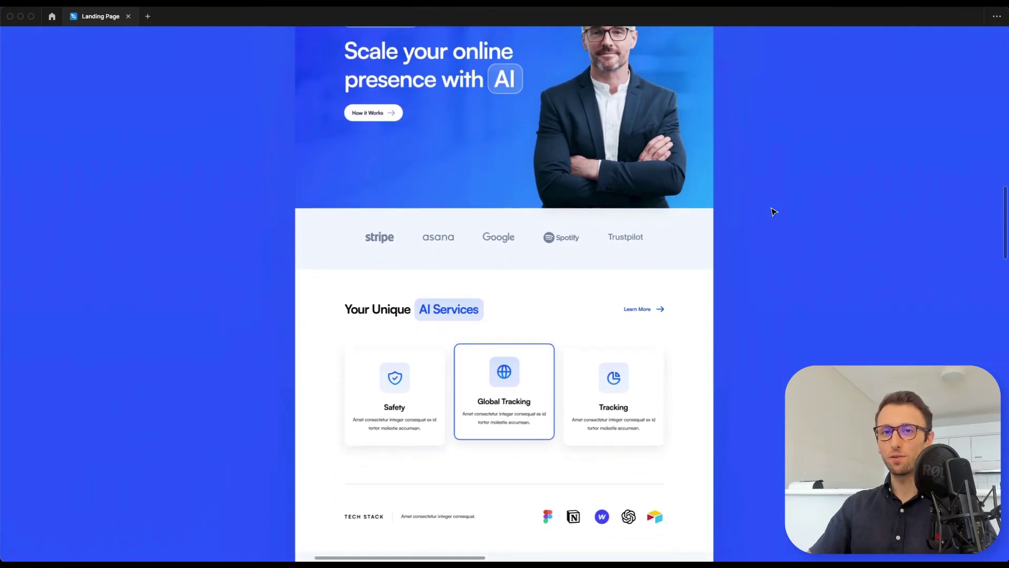
scroll(773, 211, "down", 3)
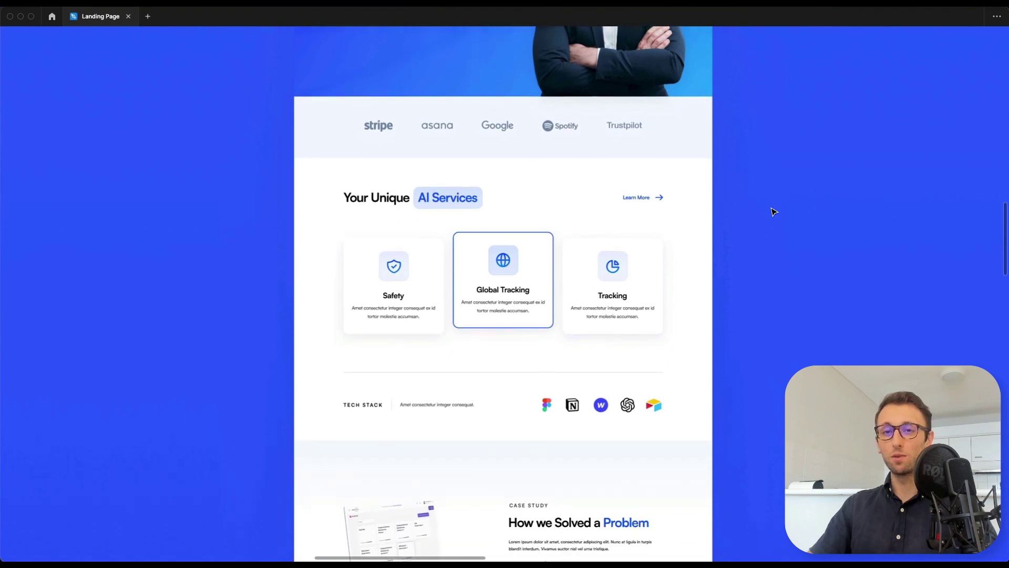
scroll(773, 211, "down", 4)
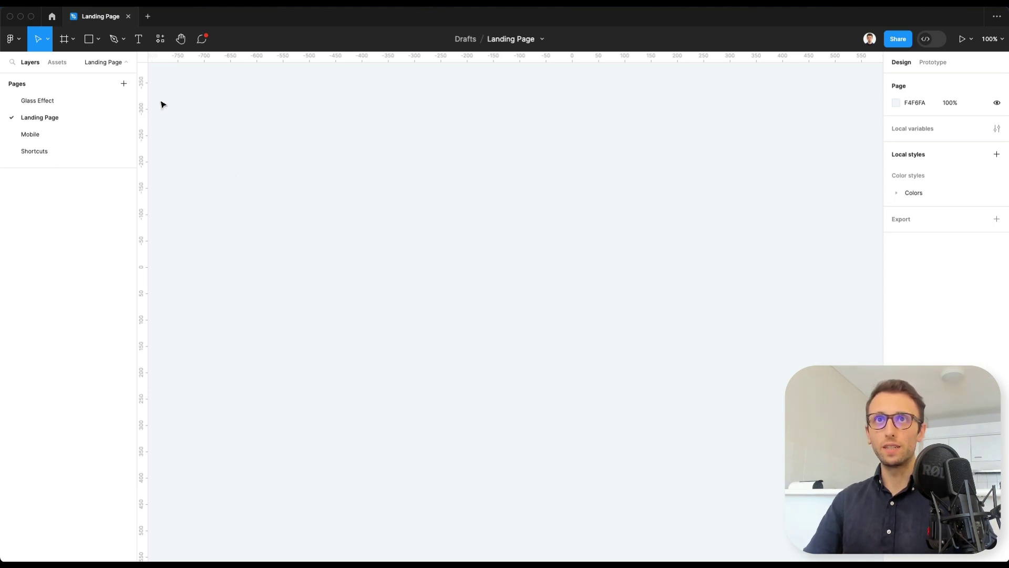
Create a Desktop 1440×1024 frame from the Frame tool's Desktop presets
left_click(68, 44)
left_click(64, 64)
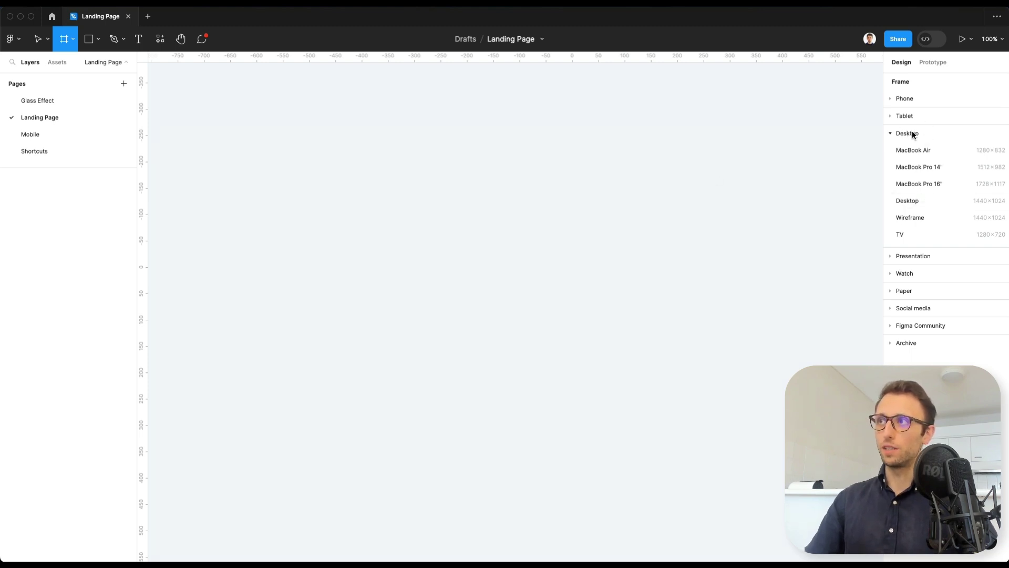
left_click(950, 201)
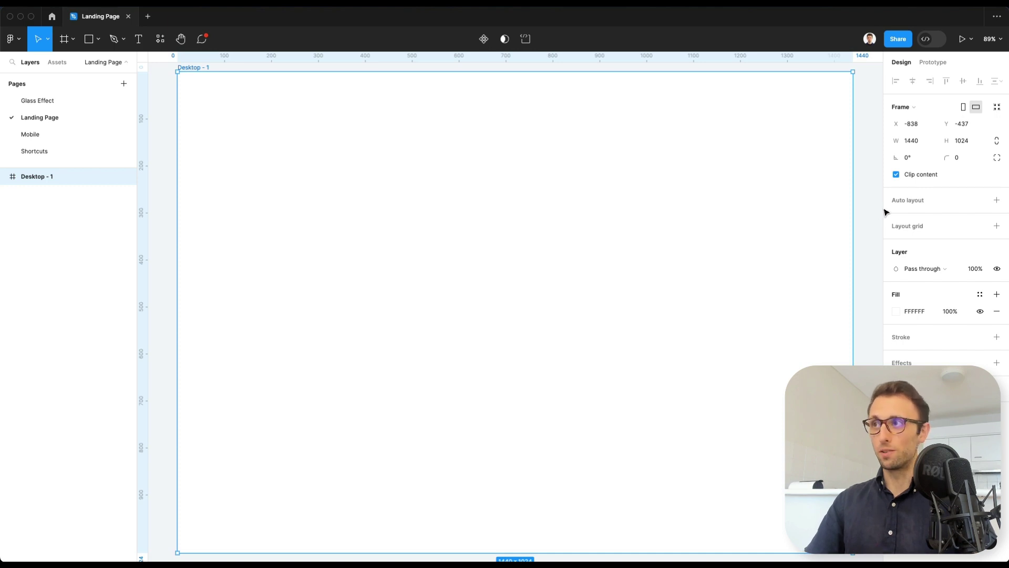
Add a layout grid to Desktop - 1 and make it 12 columns
left_click(923, 225)
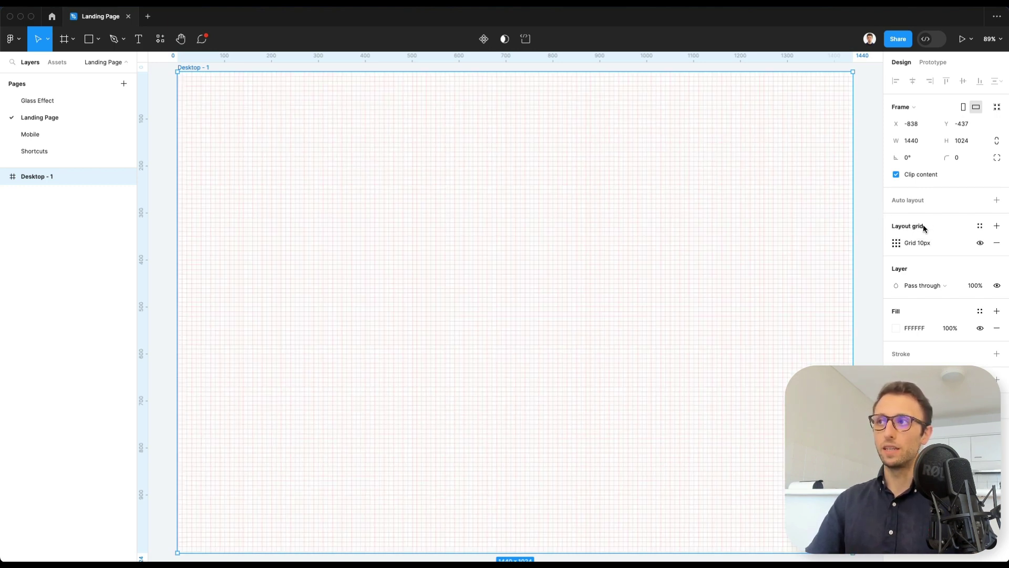
left_click(896, 243)
left_click(777, 246)
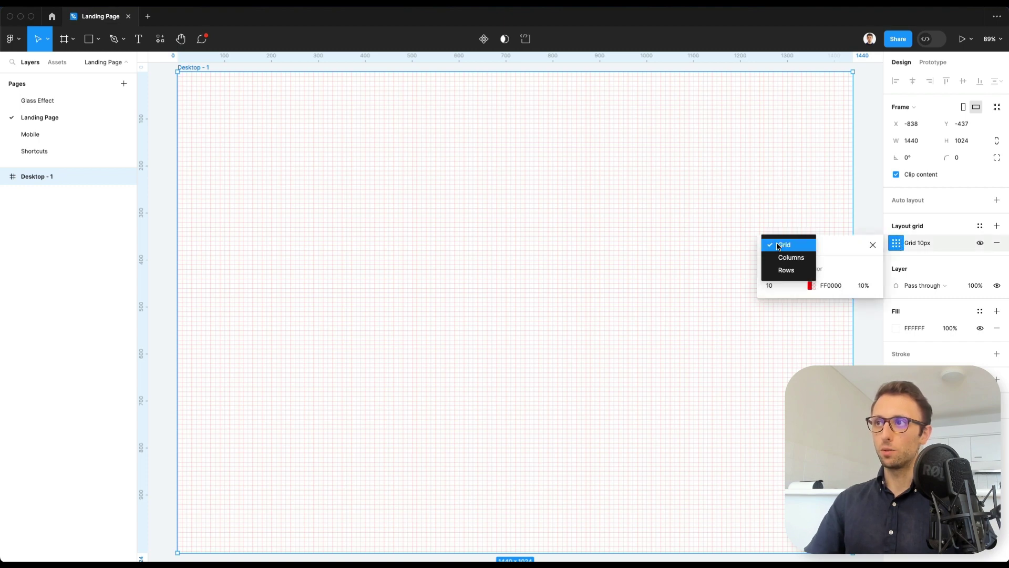
left_click(791, 257)
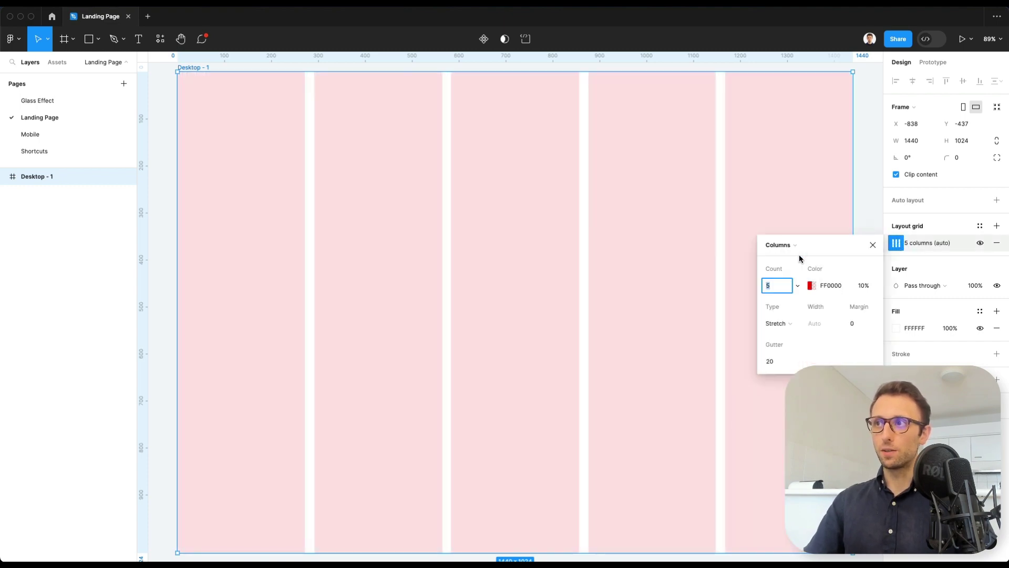
type("12")
key("Return")
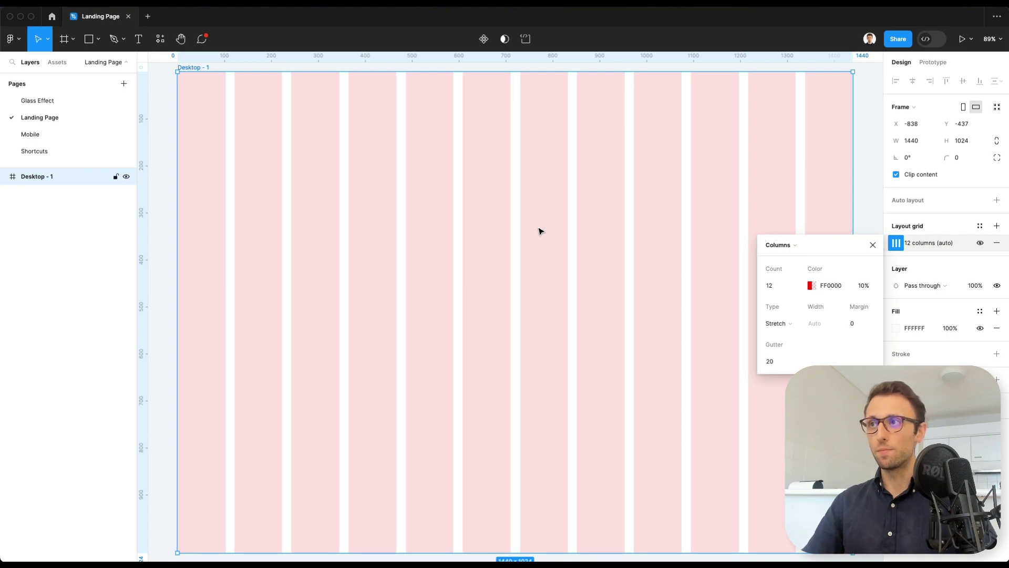
Colour the grid pale grey-blue (BDC1DA, 10%) and set its margin to 170
left_click(810, 285)
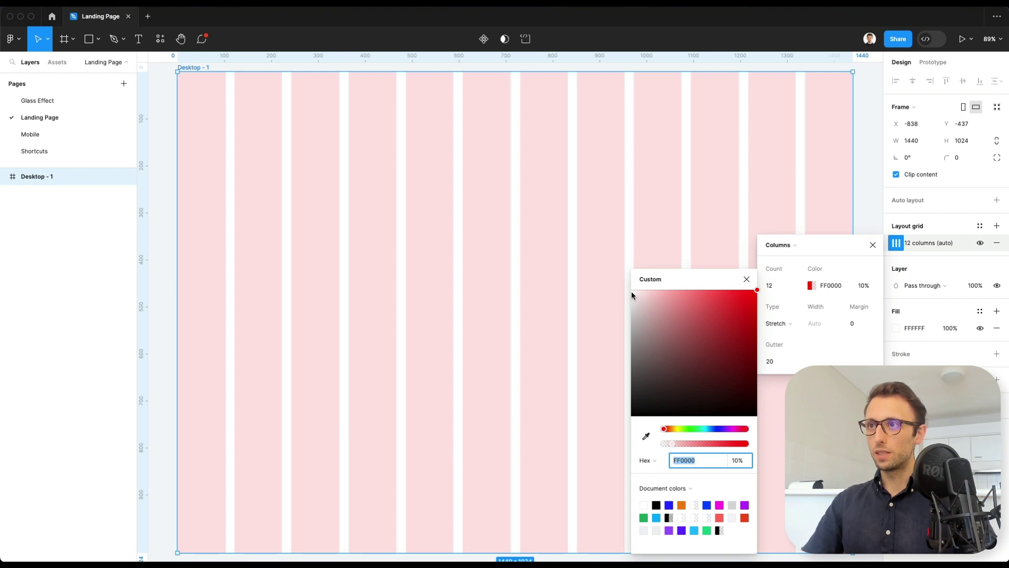
left_click(716, 428)
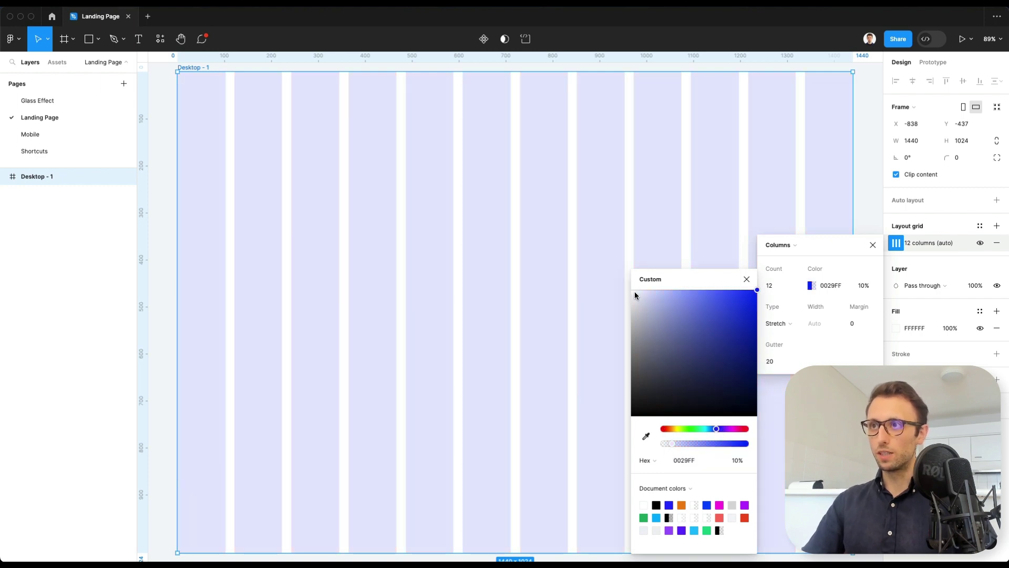
left_click_drag(634, 291, 648, 310)
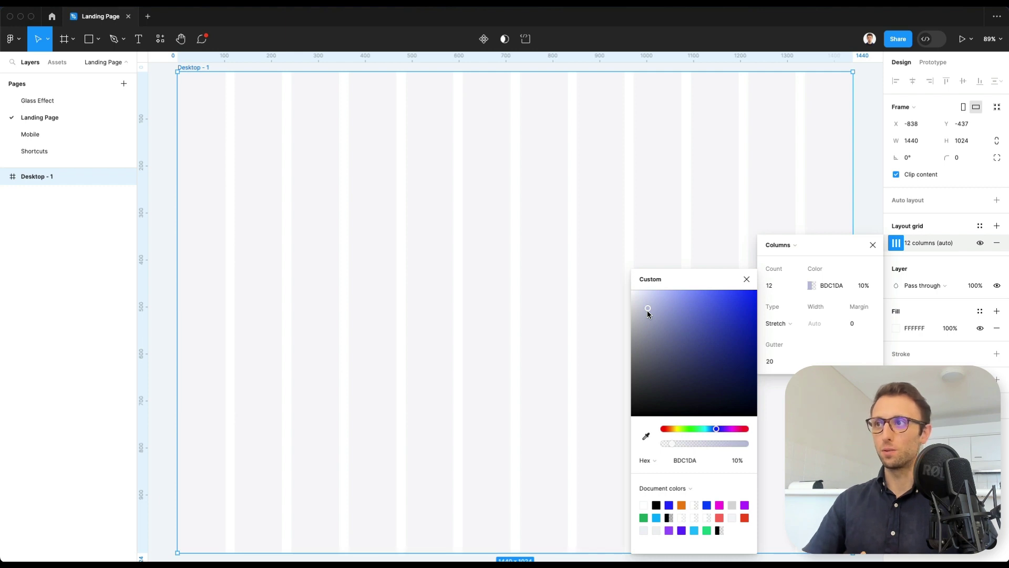
left_click(857, 323)
key("shift+Up")
key("shift+Up")
key("shift+Up")
key("shift+Up")
key("shift+Up")
key("shift+Up")
key("shift+Up")
key("shift+Up")
key("shift+Up")
key("shift+Up")
key("shift+Up")
key("shift+Up")
key("shift+Up")
key("shift+Up")
key("shift+Up")
key("shift+Up")
key("shift+Up")
key("shift+Up")
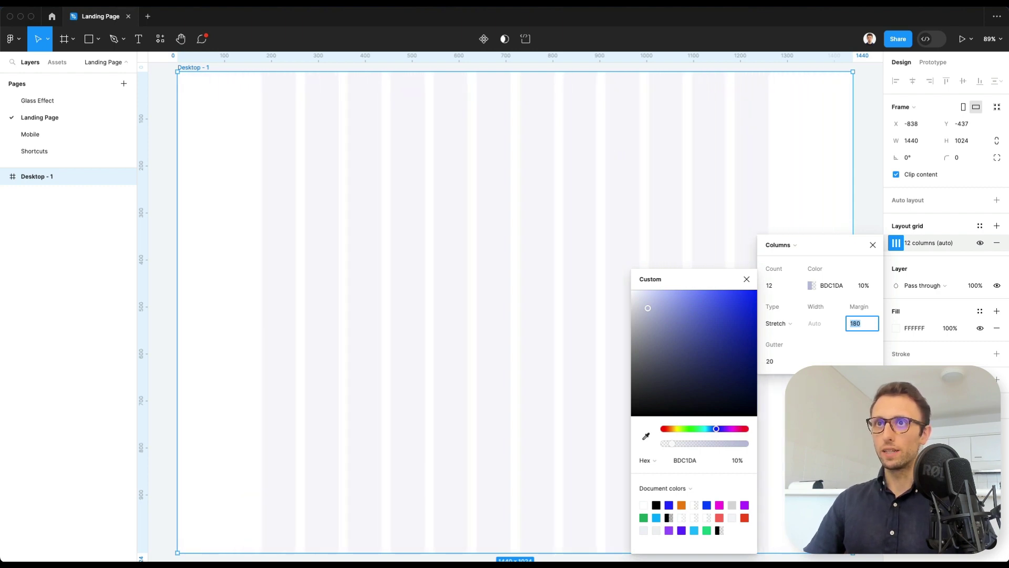
key("shift+Down")
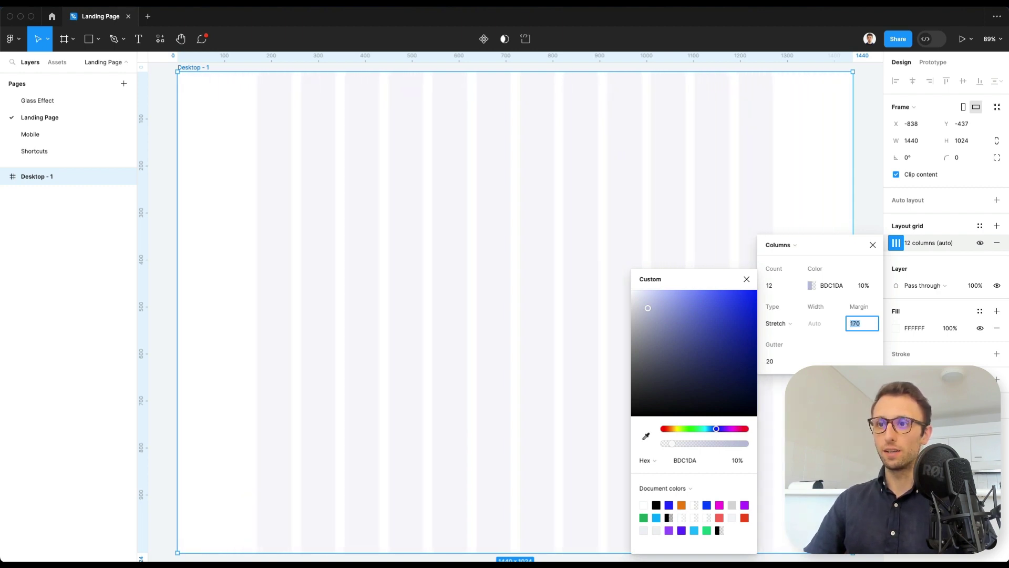
key("Return")
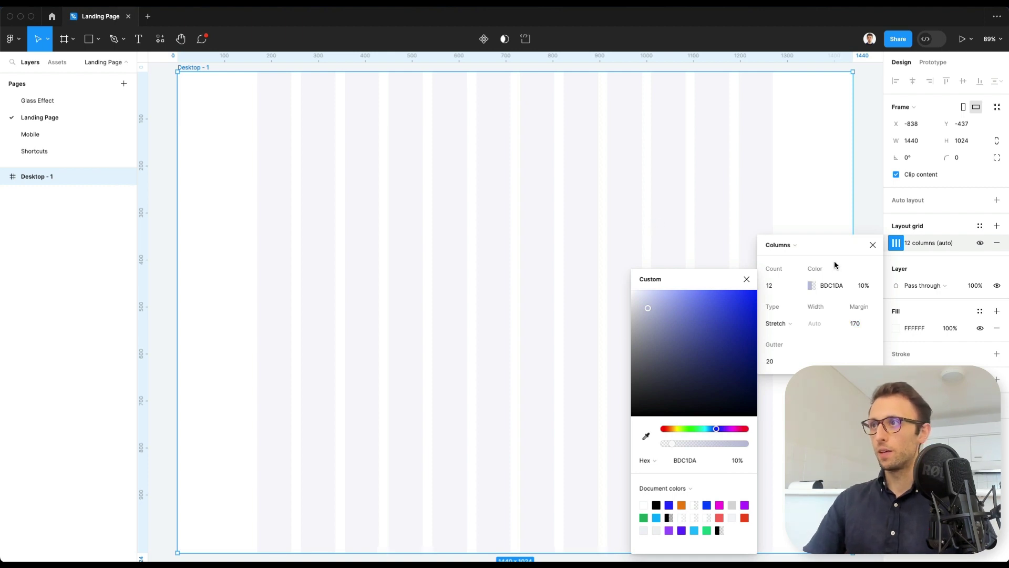
left_click(873, 245)
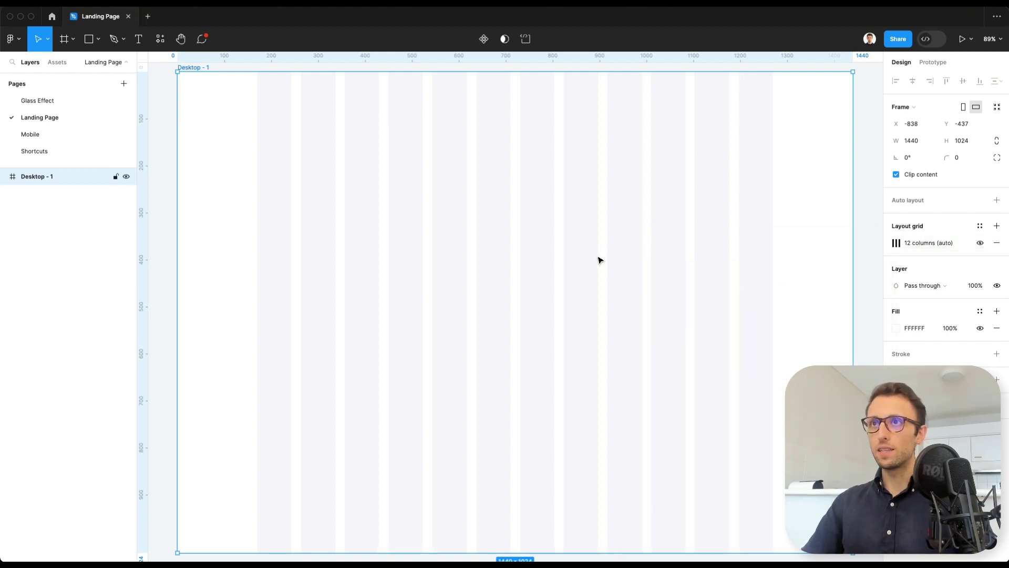
Draw a grey rectangle covering most of the frame
scroll(601, 259, "down", 3)
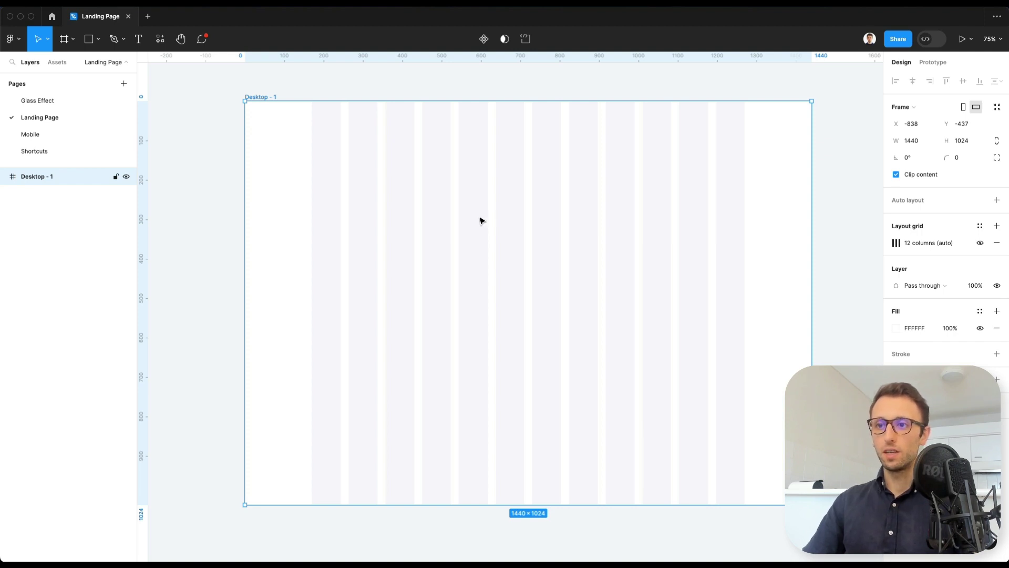
key("r")
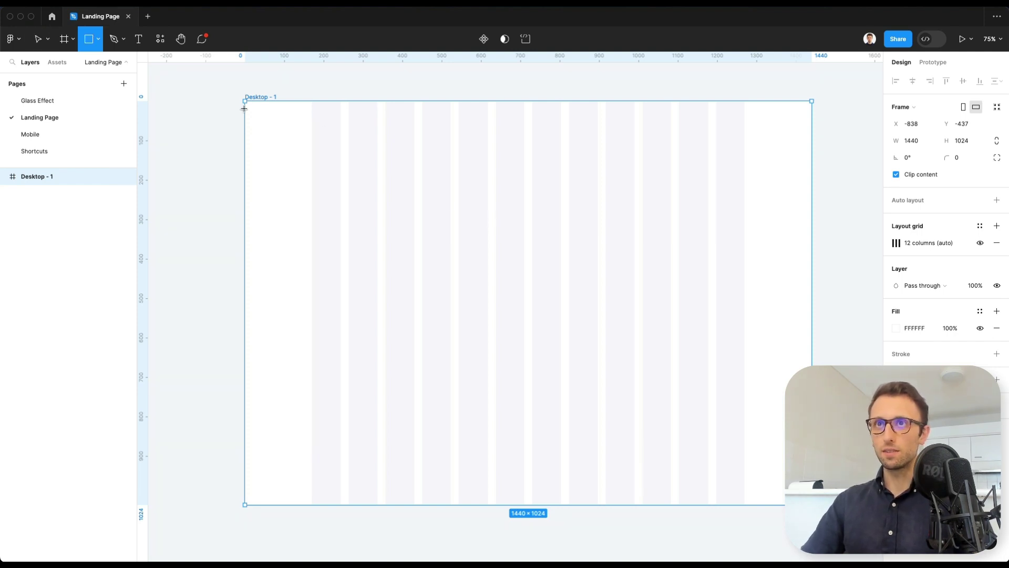
left_click_drag(245, 102, 812, 485)
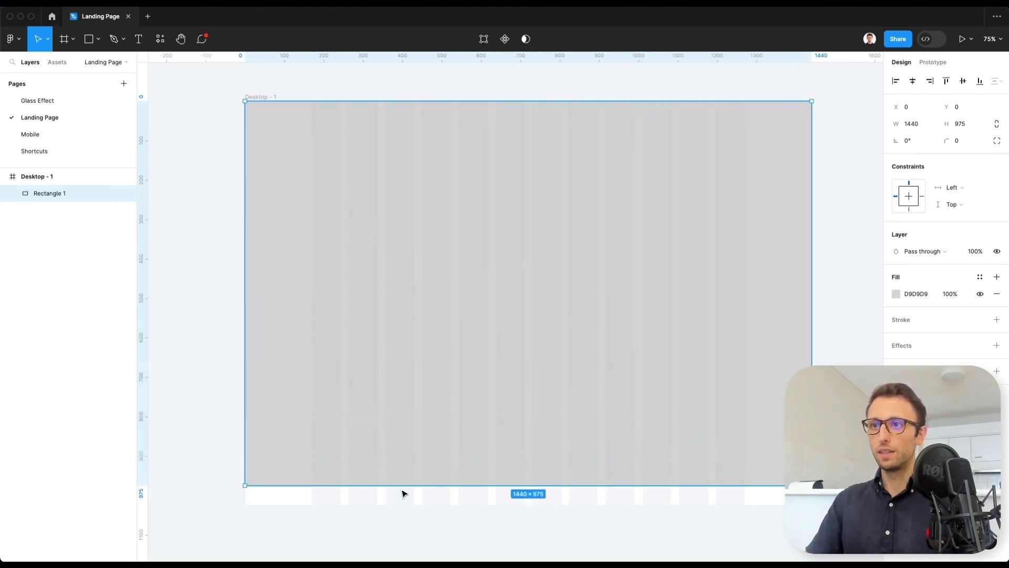
left_click(425, 514)
left_click(400, 240)
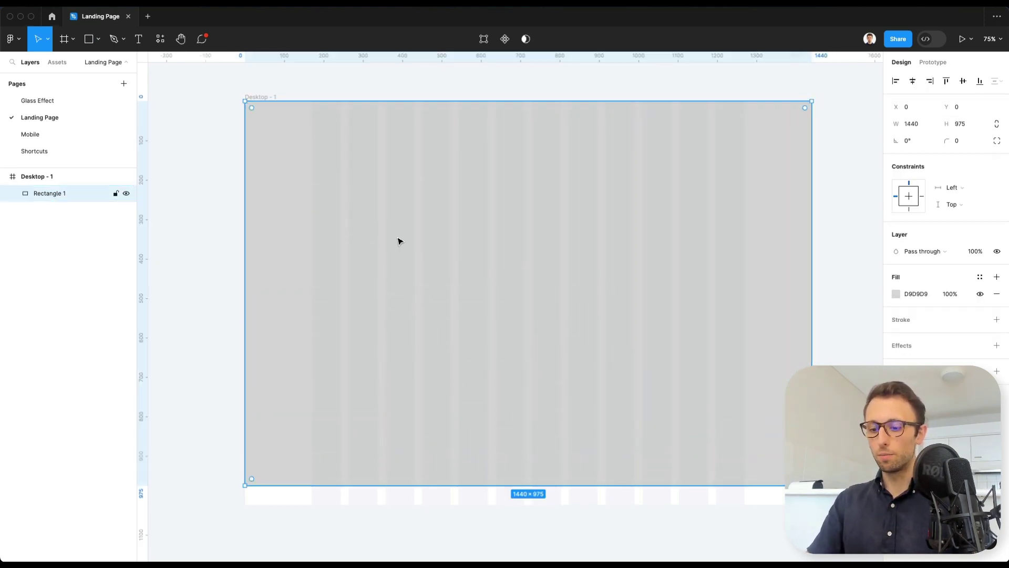
Add the text 'AI SOLUTIONS' near the frame's top-left corner
key("t")
left_click(314, 118)
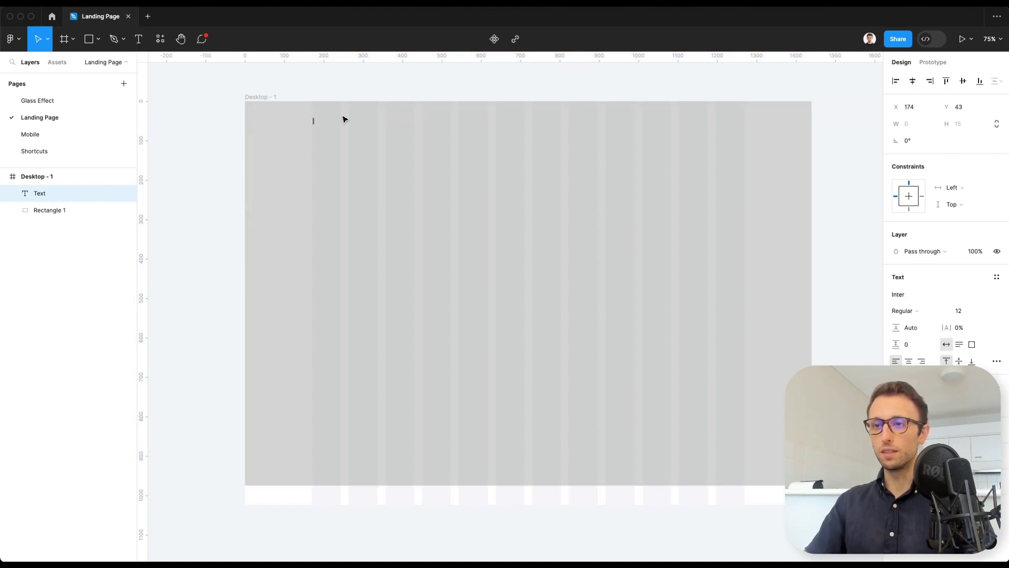
scroll(342, 119, "up", 2)
type("AI SOLUTION")
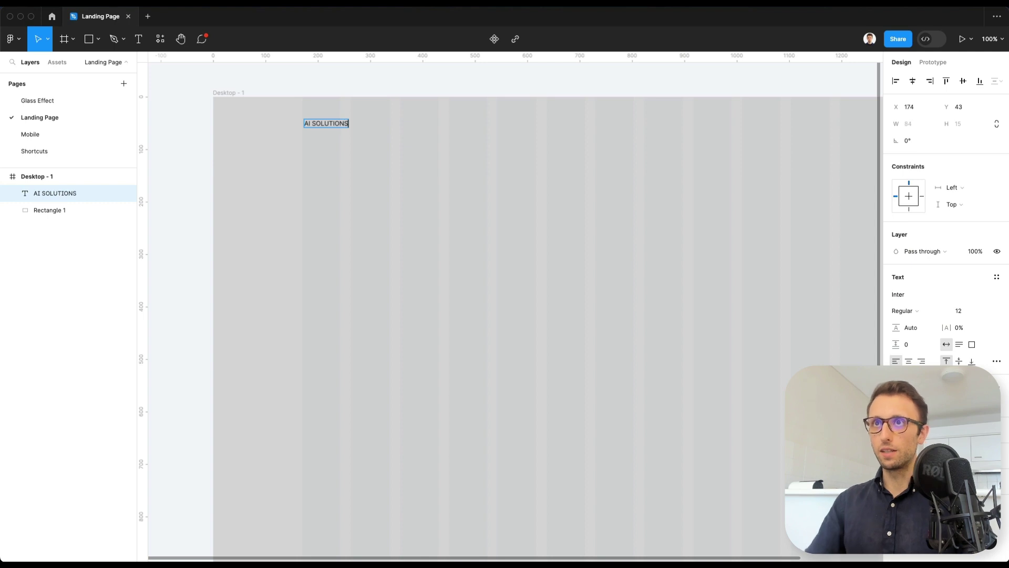
type("S")
key("Escape")
left_click(416, 76)
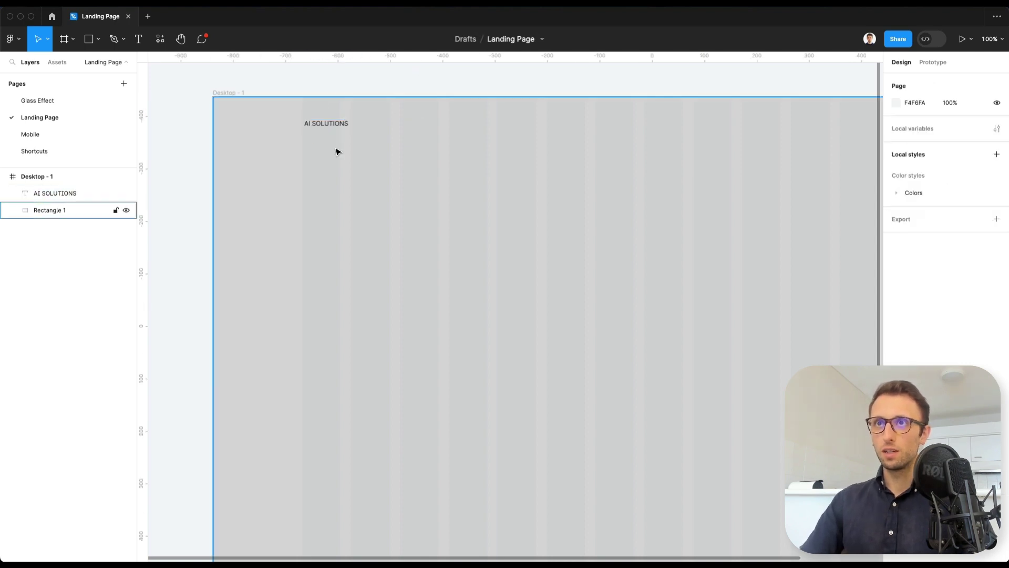
Move the grey rectangle lower in the frame, below the logo text
left_click(375, 144)
scroll(379, 154, "down", 5)
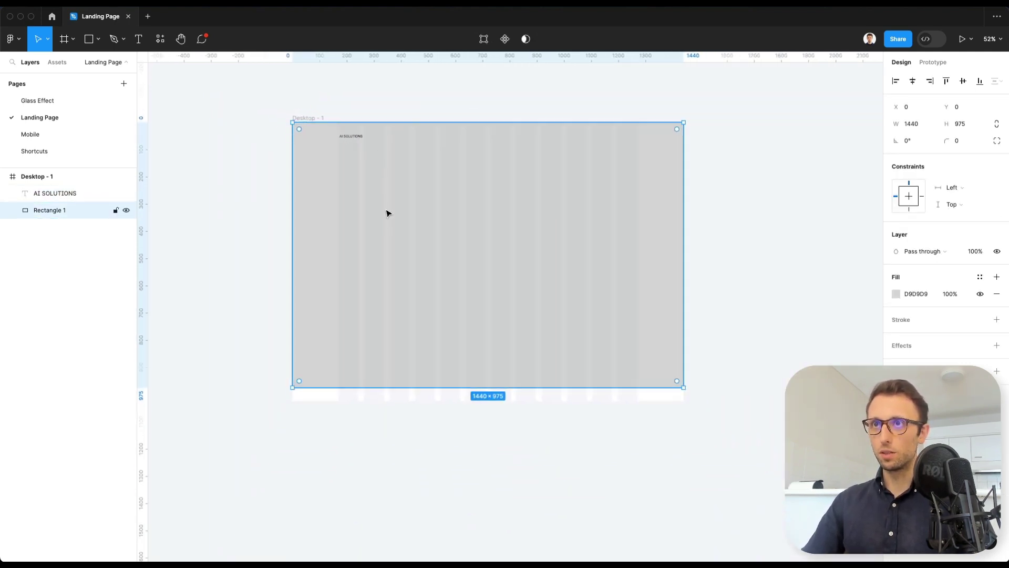
left_click_drag(418, 165, 417, 234)
left_click(361, 117)
scroll(354, 139, "up", 3)
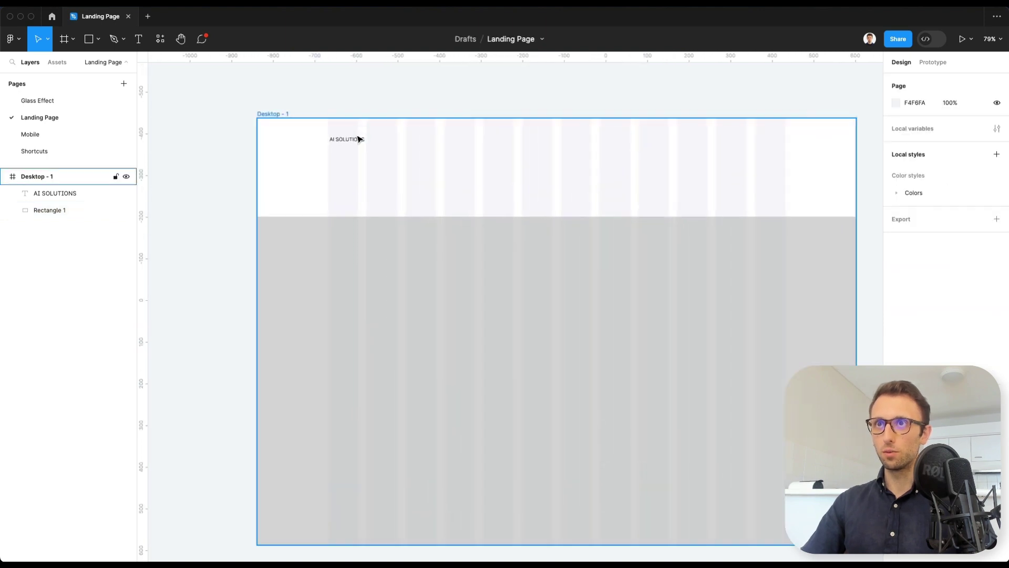
left_click(350, 140)
scroll(349, 142, "up", 5)
Set the AI SOLUTIONS text to Satoshi at font size 15
left_click(963, 312)
type("15")
key("Return")
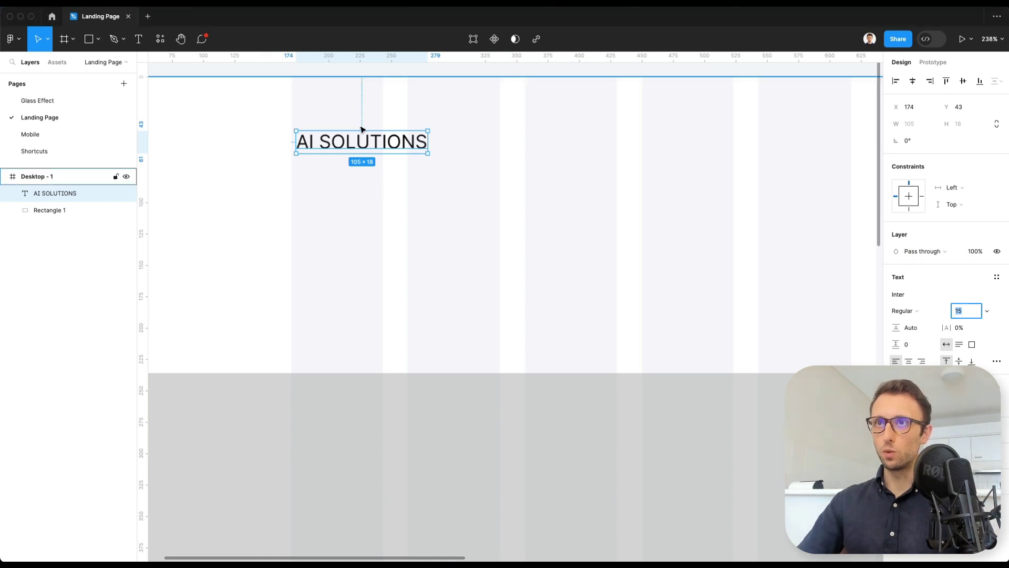
left_click(913, 297)
type("satoshi")
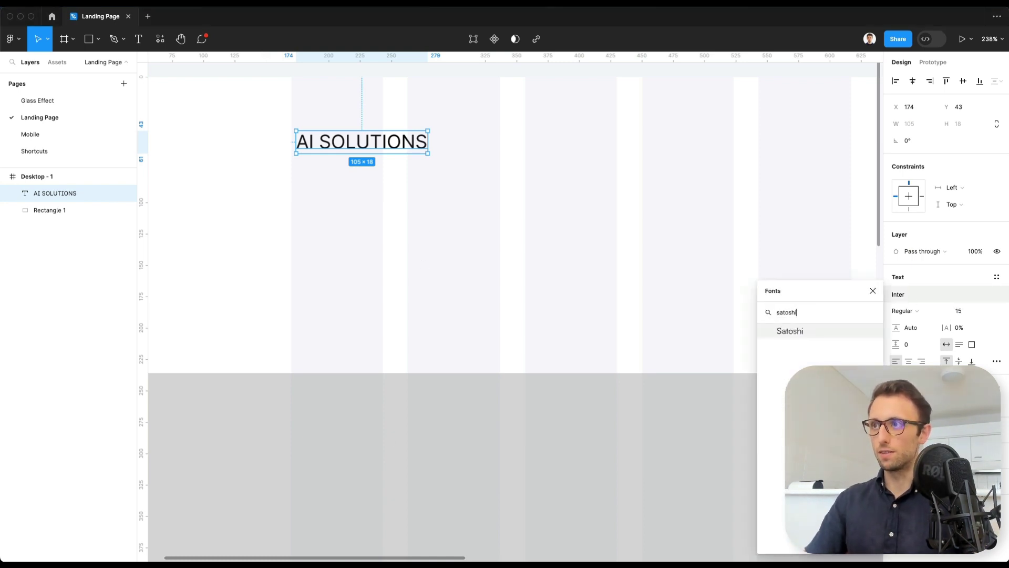
key("Return")
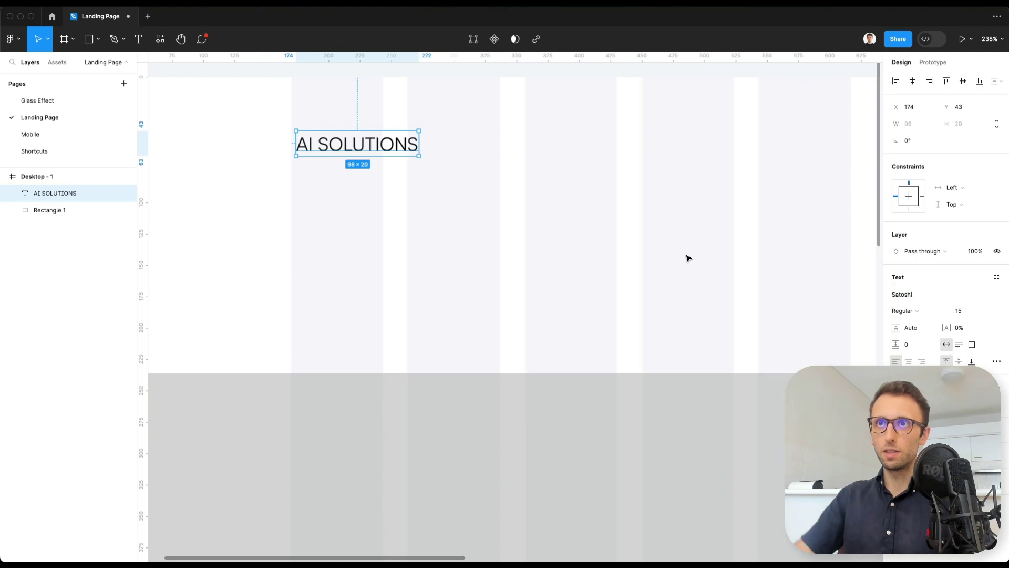
Make it Bold, widen letter spacing to about 15.5%, and shift it slightly right
left_click(932, 310)
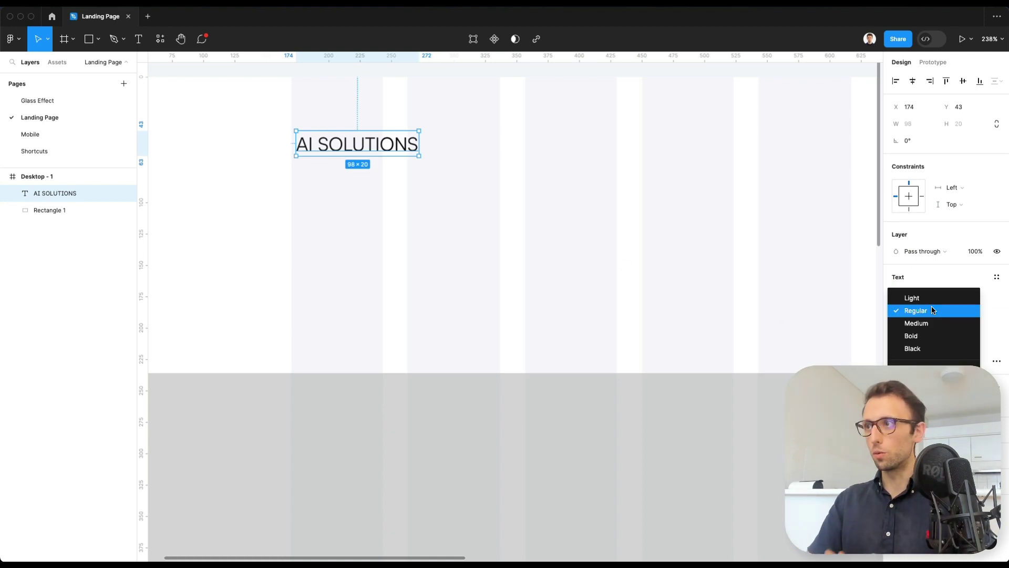
left_click(932, 336)
scroll(543, 244, "down", 2)
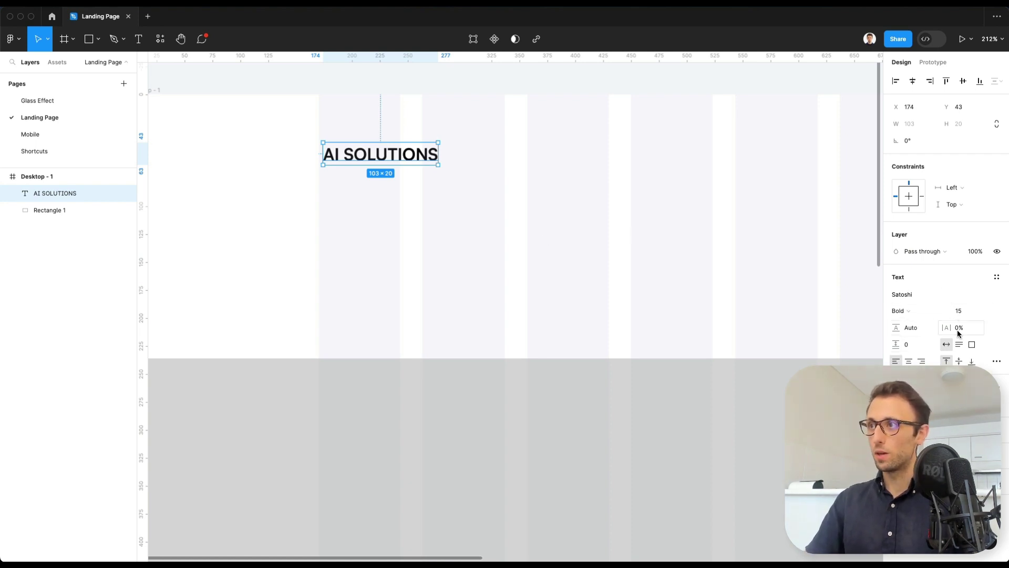
left_click_drag(947, 327, 964, 327)
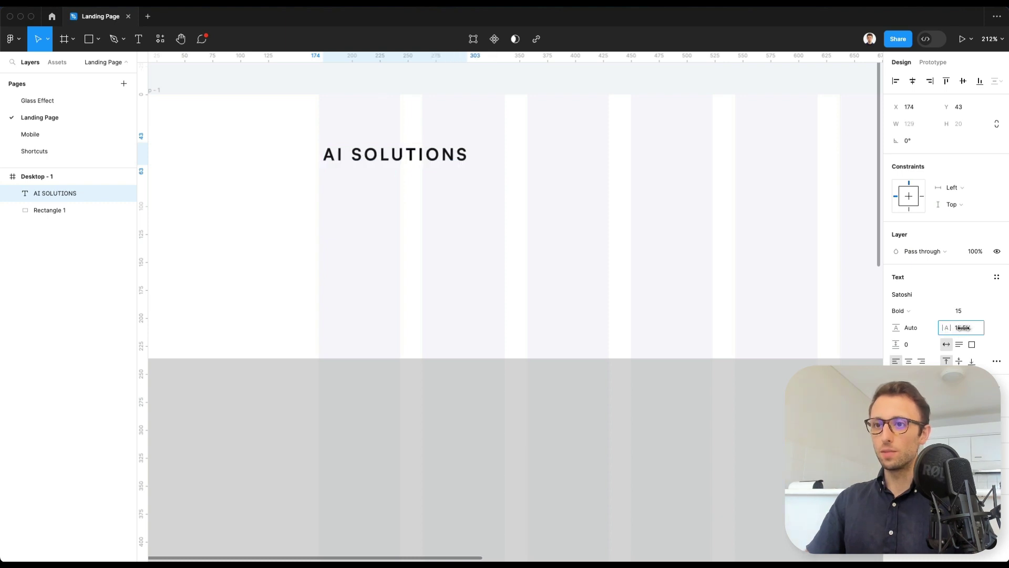
left_click_drag(410, 155, 440, 153)
left_click(504, 121)
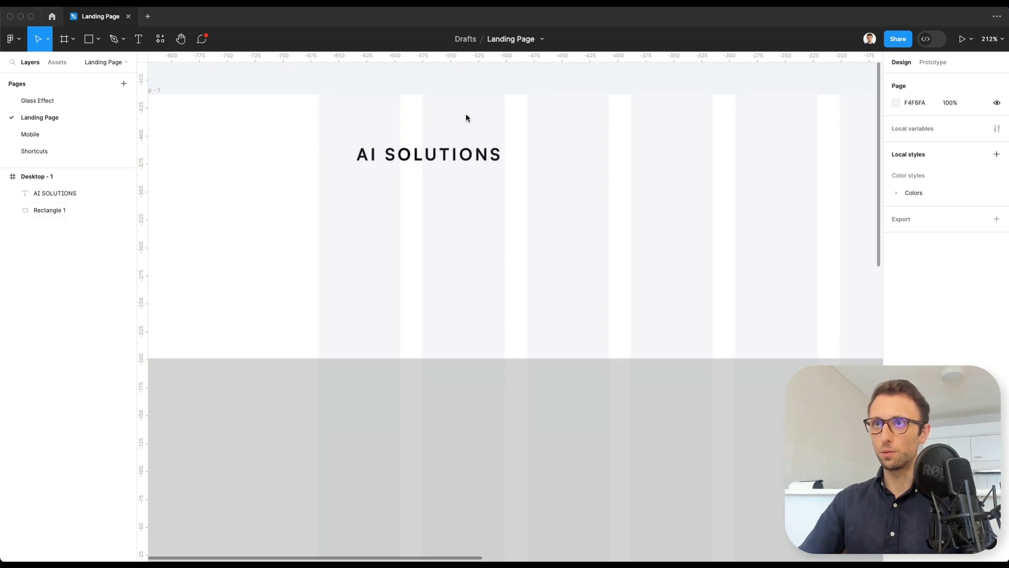
Paste the star icon left of AI SOLUTIONS and fill it black with the eyedropper
key("super+v")
left_click_drag(196, 111, 386, 155)
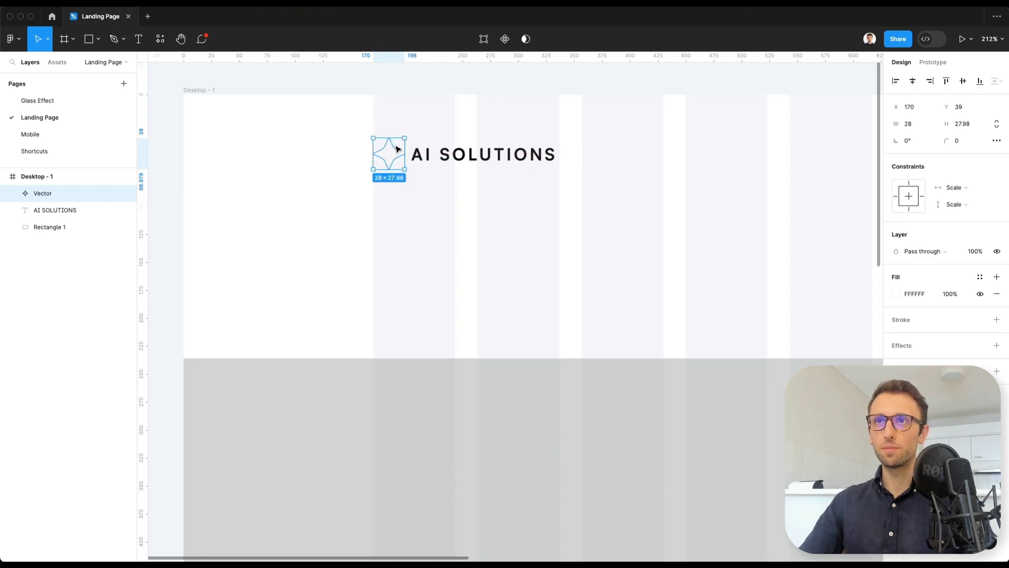
key("i")
left_click(420, 156)
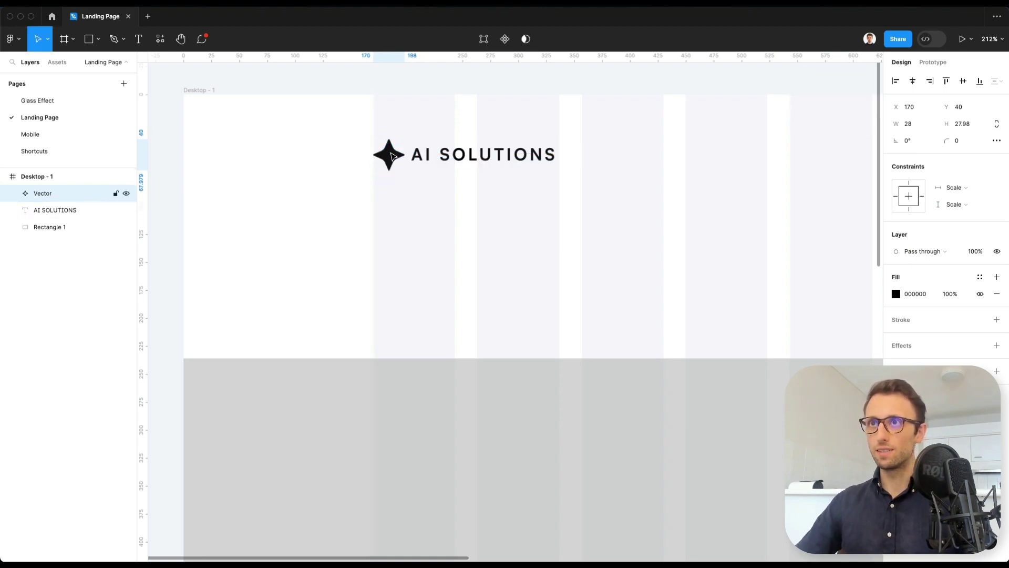
Nudge the AI SOLUTIONS text slightly right, away from the star
left_click(428, 156)
left_click_drag(452, 157, 455, 156)
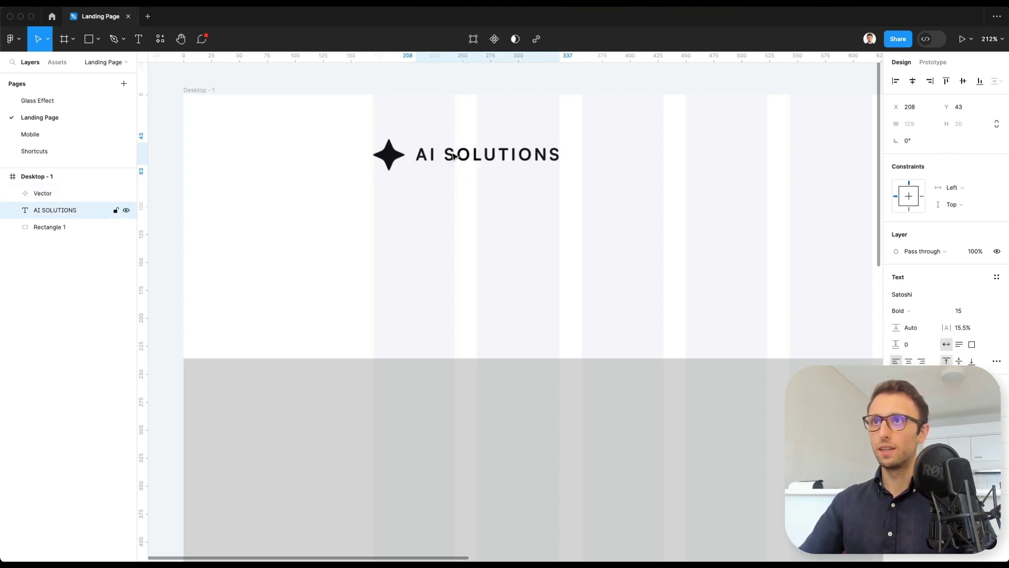
left_click(543, 200)
scroll(544, 201, "down", 5)
scroll(544, 201, "right", 2)
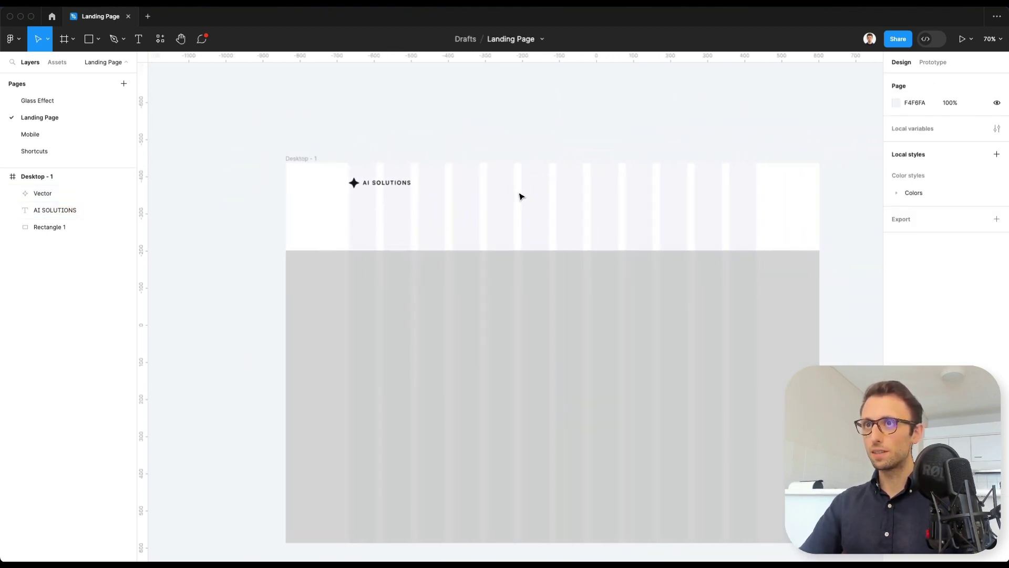
Enlarge the logo text to size 17 and nudge it one pixel right and up
left_click(386, 182)
left_click(970, 314)
type("17")
key("Return")
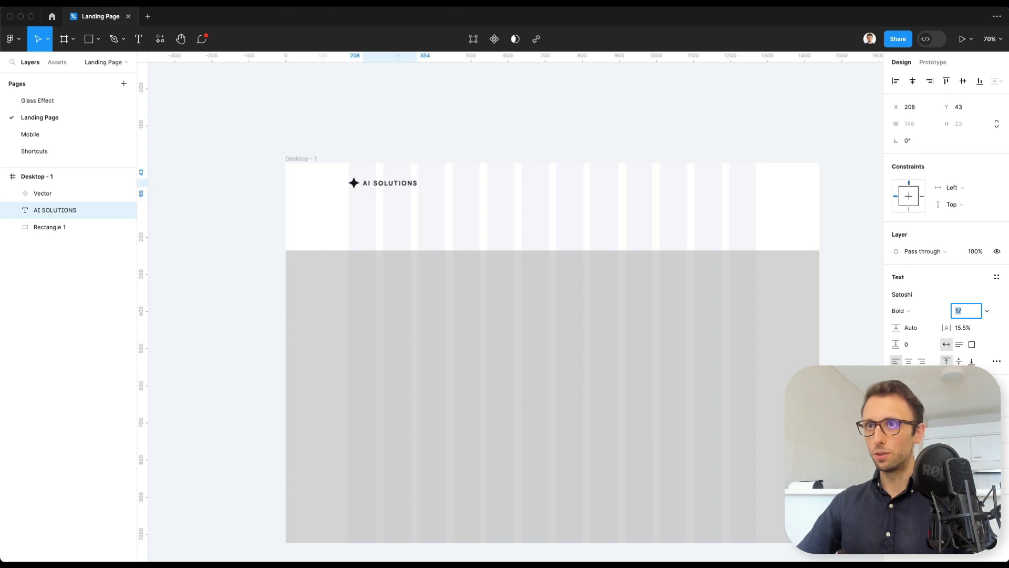
key("Escape")
key("Right")
key("Up")
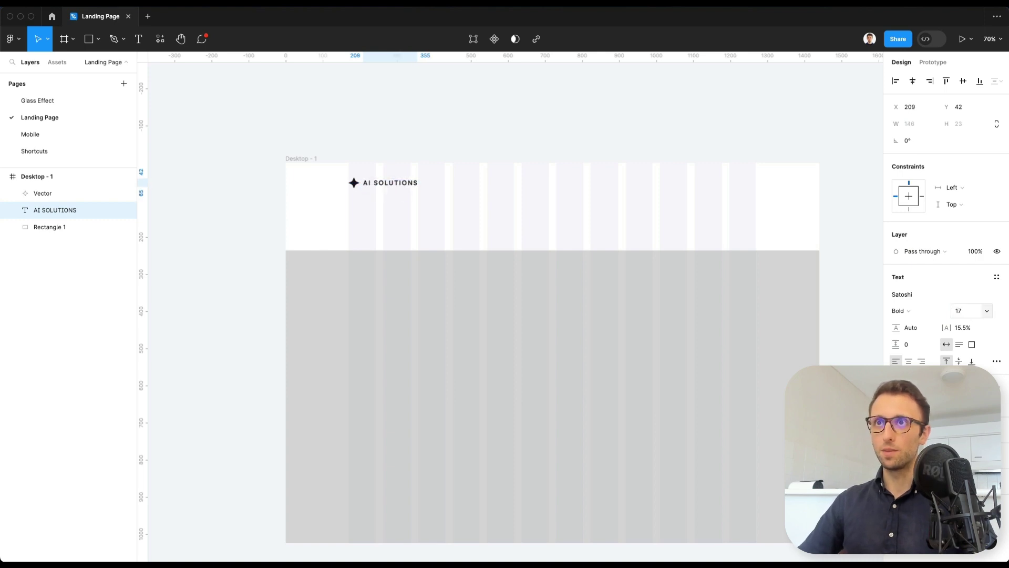
left_click(442, 200)
scroll(378, 178, "up", 5)
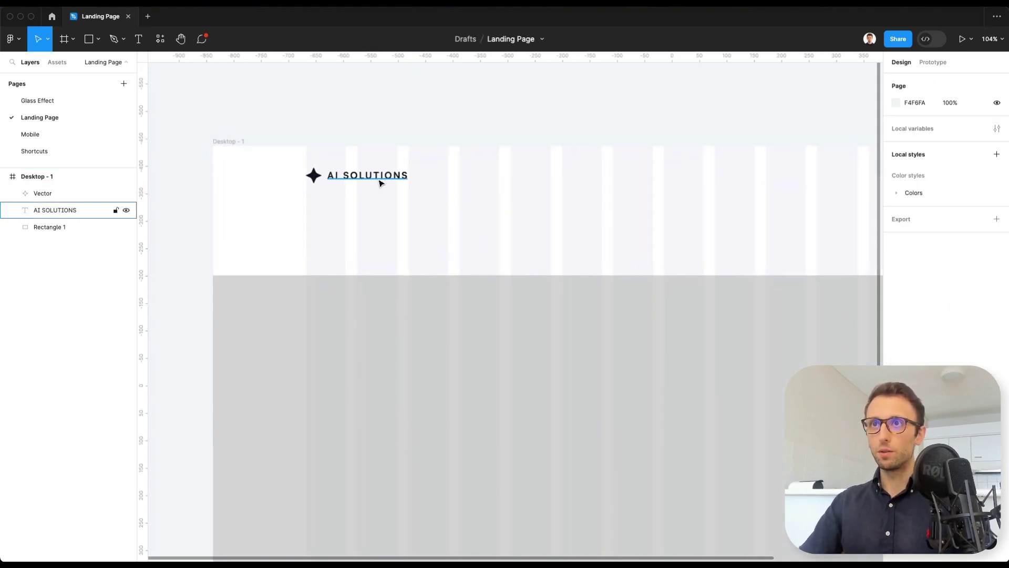
Duplicate the logo text to the header's right side at size 13
left_click(383, 182)
left_click_drag(382, 182, 692, 184)
scroll(690, 184, "right", 5)
scroll(690, 185, "left", 1)
scroll(689, 184, "down", 1)
left_click(972, 310)
key("Down")
key("Down")
key("Down")
key("Down")
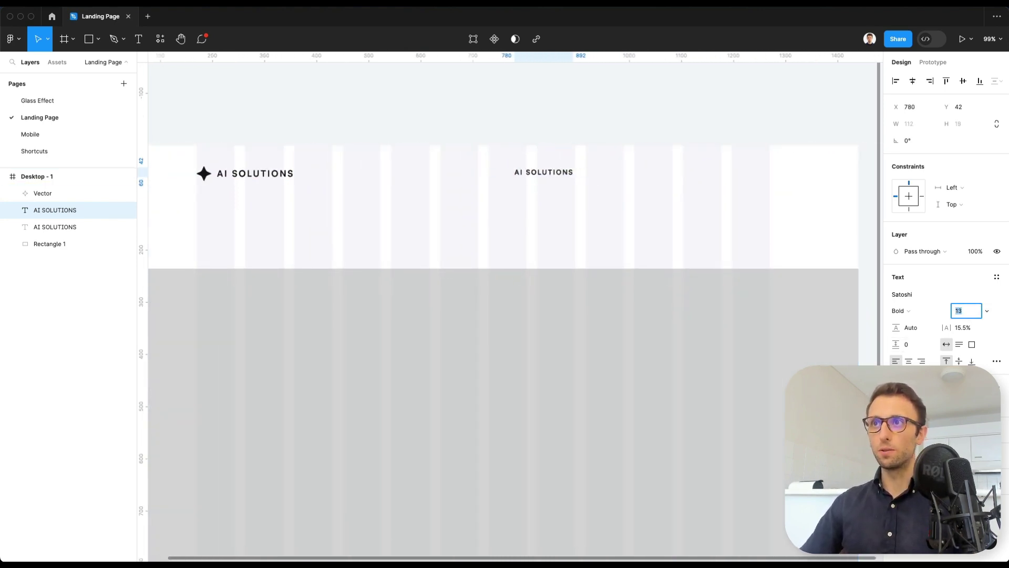
key("Escape")
left_click(547, 174)
left_click_drag(547, 174, 549, 175)
Reword the copy as ABOUT, then add a SERVICES label to its right
double_click(548, 175)
type("ABOUT")
key("Escape")
left_click_drag(529, 177, 596, 177)
double_click(596, 177)
type("SERVICES")
key("Escape")
Add two more labels further right reading BLOG and GET STARTED
left_click_drag(618, 179, 685, 178)
key("super+d")
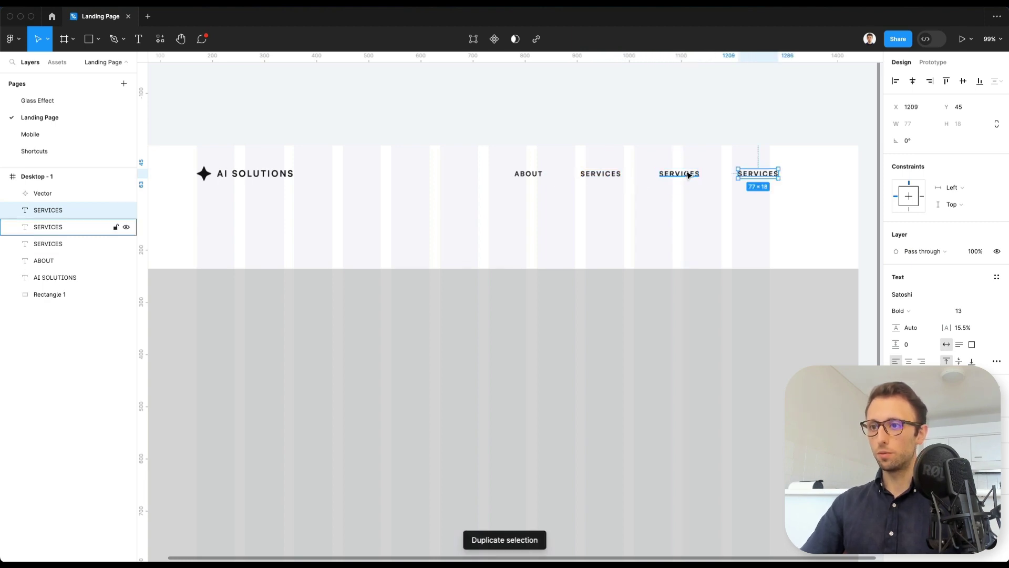
double_click(684, 176)
type("BLOG")
double_click(756, 173)
type("GET STARTED")
scroll(734, 207, "down", 1)
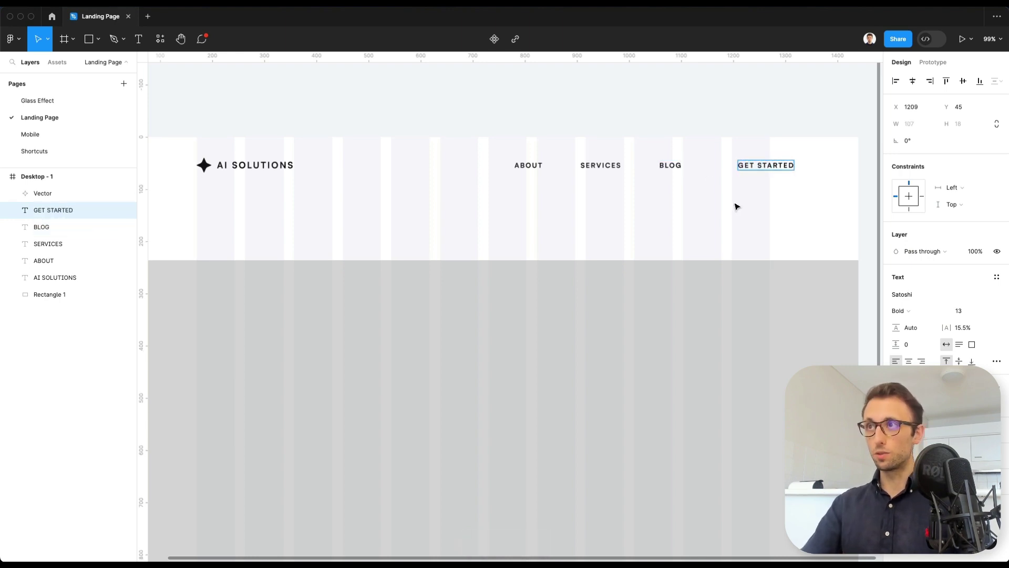
key("Escape")
mouse_move(759, 168)
left_mouse_down()
mouse_move(726, 167)
mouse_move(770, 175)
left_mouse_up()
Draw a rectangle with corner radius 72 and send it behind GET STARTED
left_click(729, 199)
key("r")
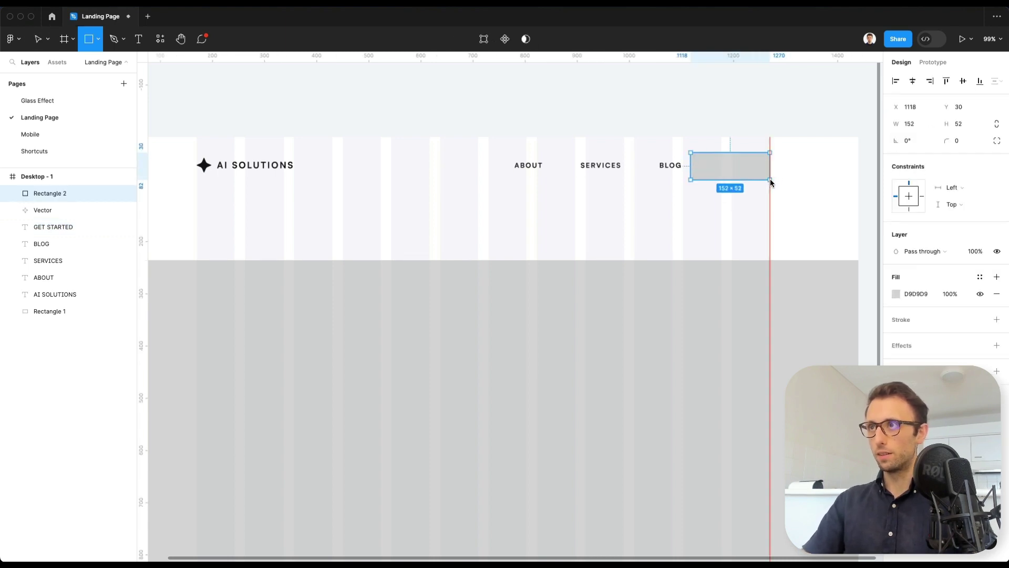
left_click_drag(771, 182, 772, 183)
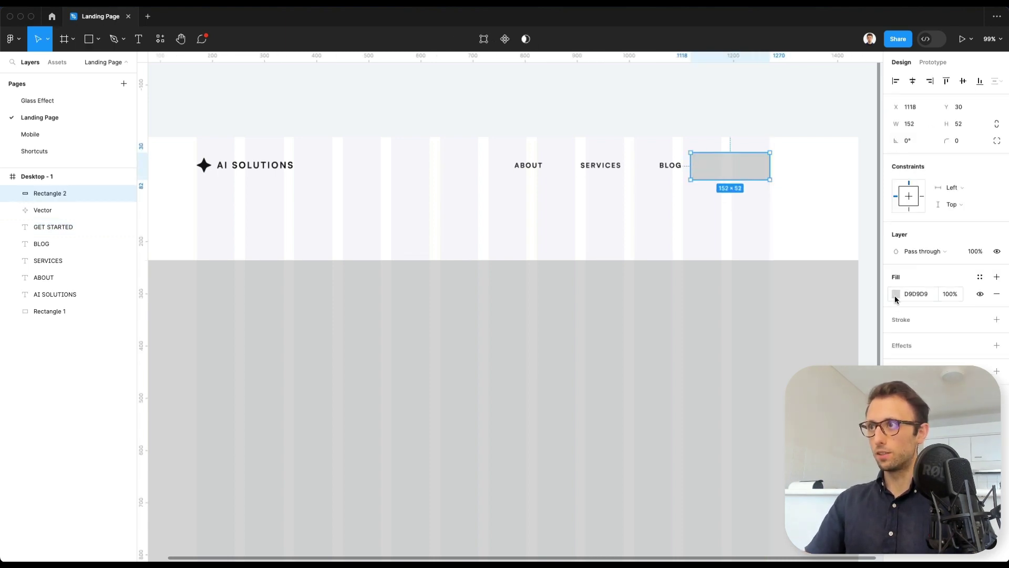
left_click(962, 140)
type("72")
key("Return")
key("Escape")
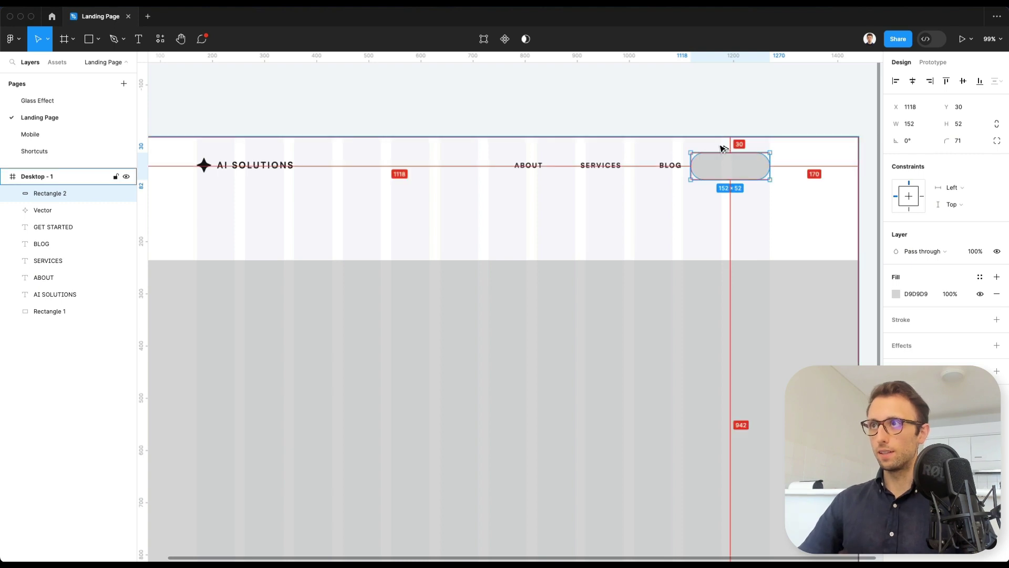
key("super+bracketleft")
key("super+bracketleft")
key("super+bracketleft")
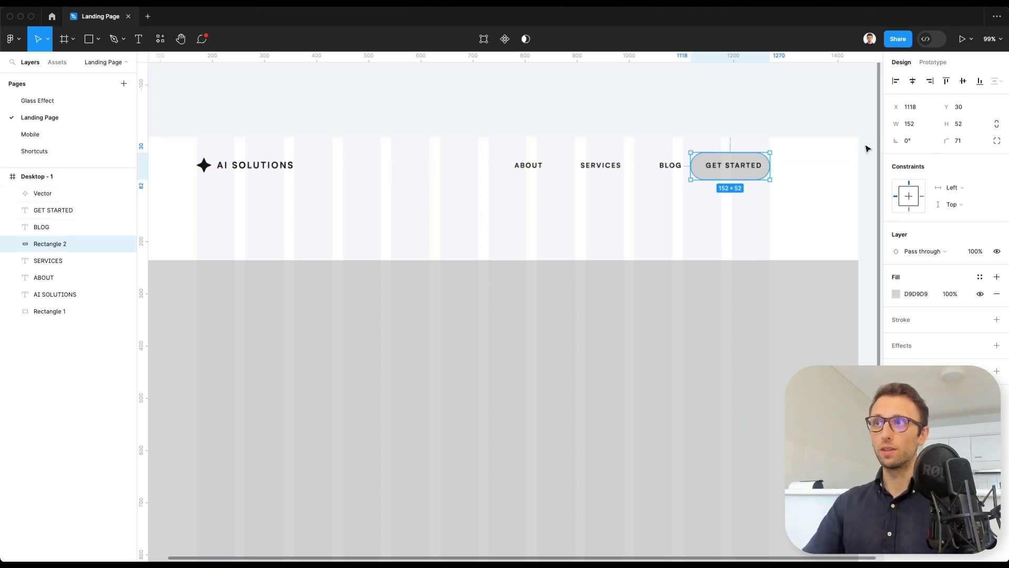
Center the GET STARTED text horizontally on the pill
left_click(715, 166)
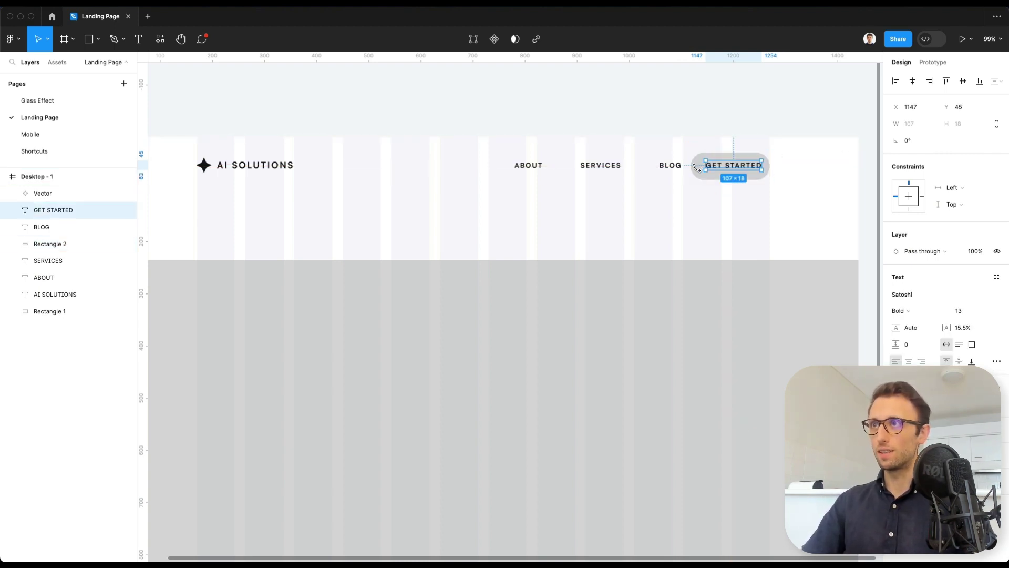
left_click(697, 168)
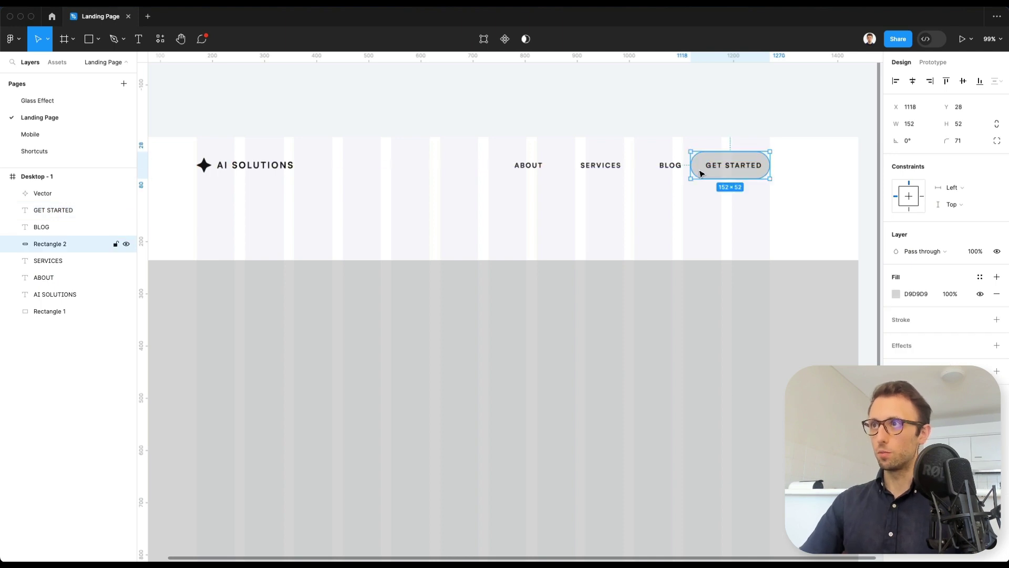
left_click(736, 166, "shift")
left_click(913, 81)
left_click(738, 236)
Distribute ABOUT, SERVICES, BLOG and the GET STARTED pill with even 55 spacing
left_click_drag(683, 150, 516, 195)
left_click(689, 153)
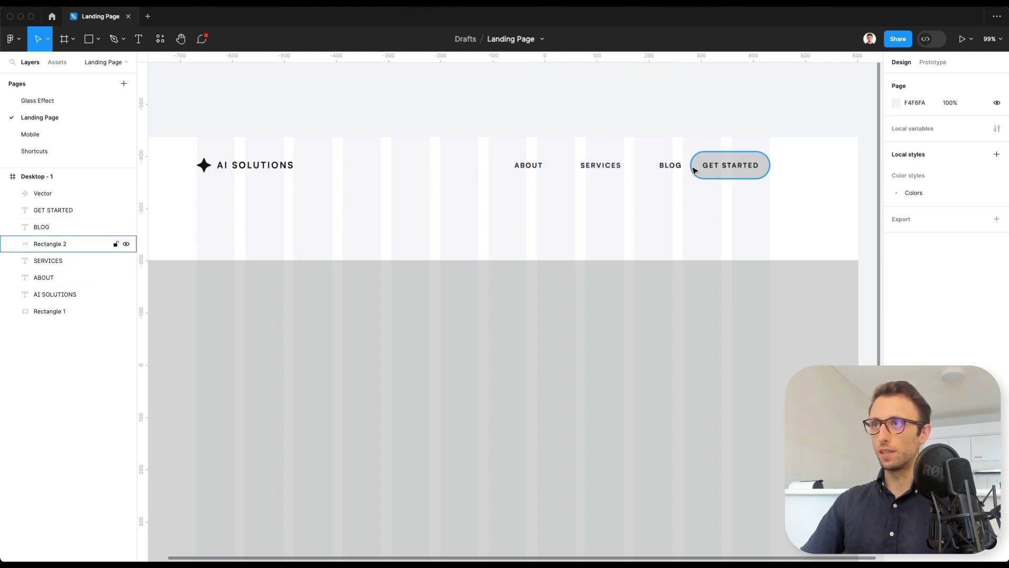
left_click_drag(673, 167, 663, 167)
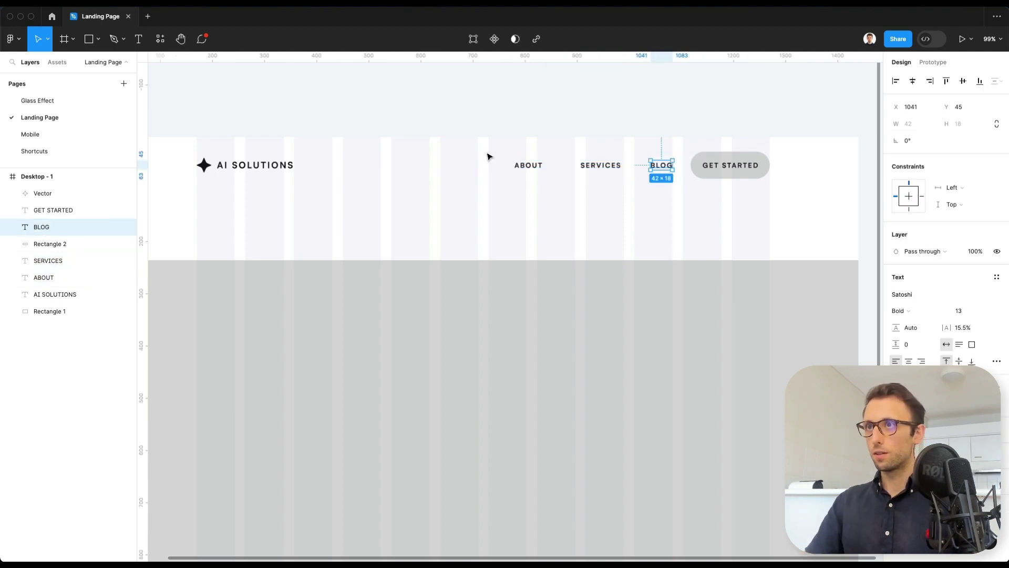
left_click_drag(488, 156, 773, 181)
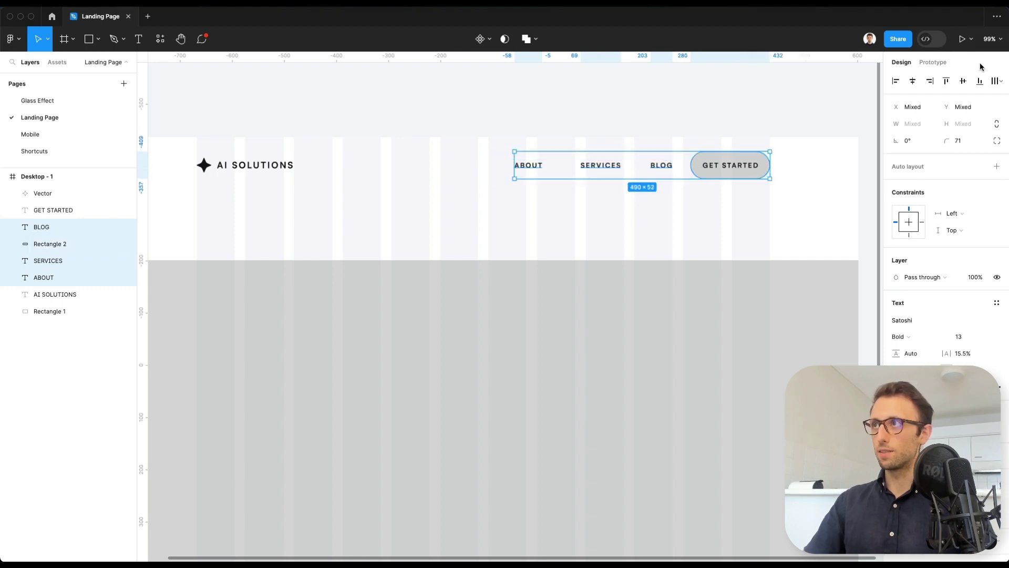
left_click(997, 80)
left_click(925, 128)
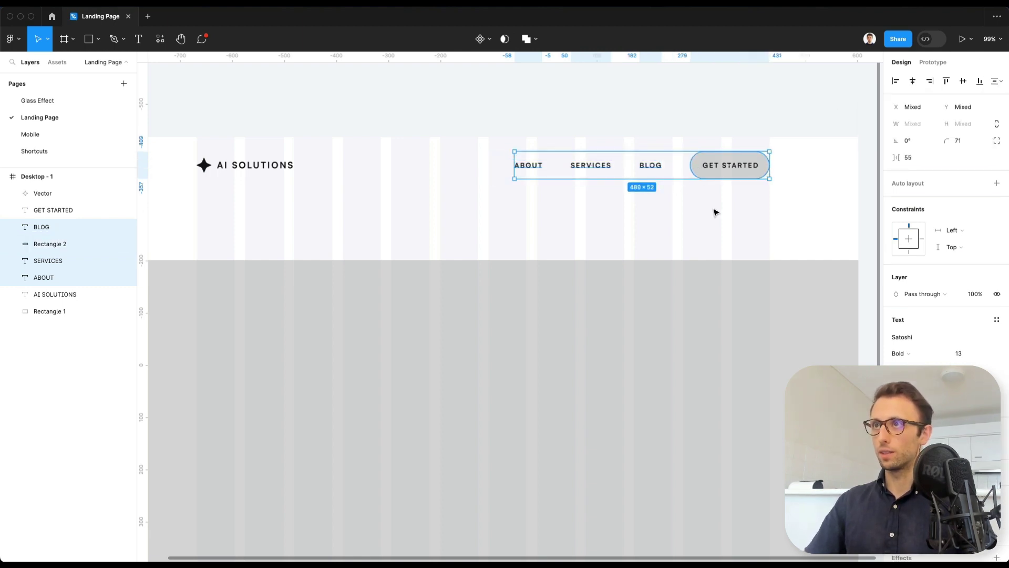
left_click(716, 212)
scroll(717, 213, "down", 3)
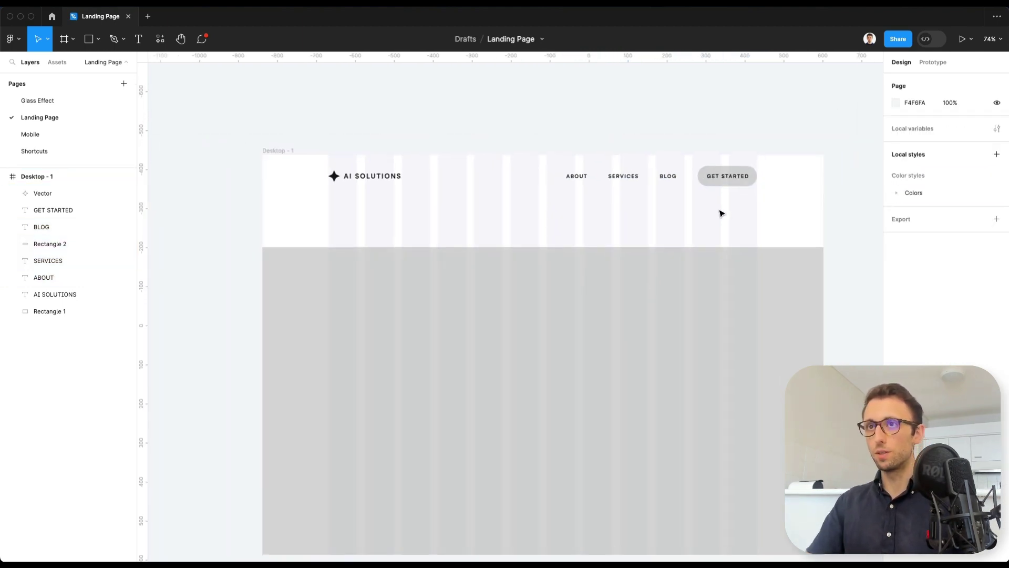
Stretch the grey background rectangle up to the top of the frame
left_click(483, 307)
left_click_drag(484, 295, 483, 223)
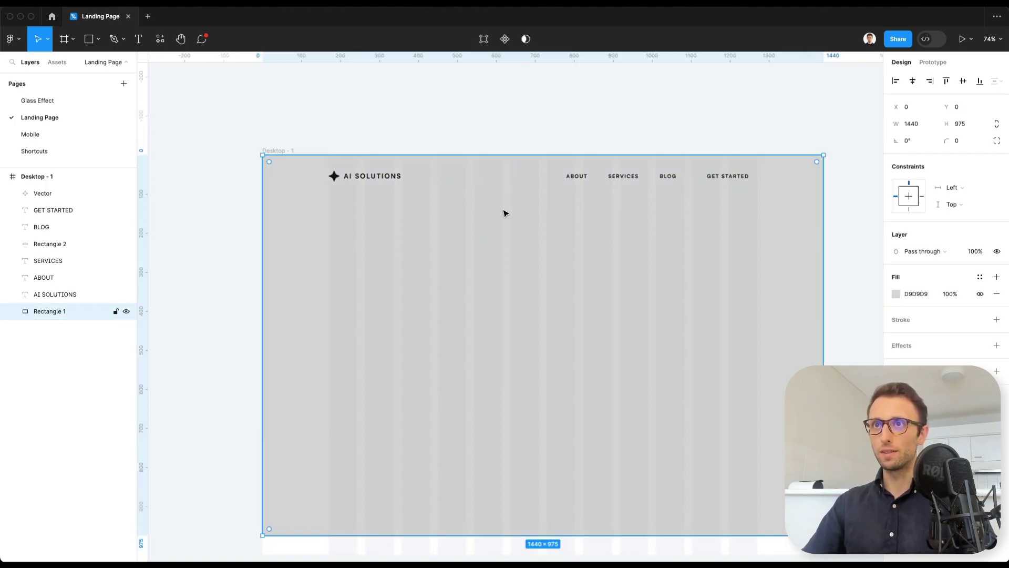
left_click(202, 302)
scroll(203, 301, "down", 3)
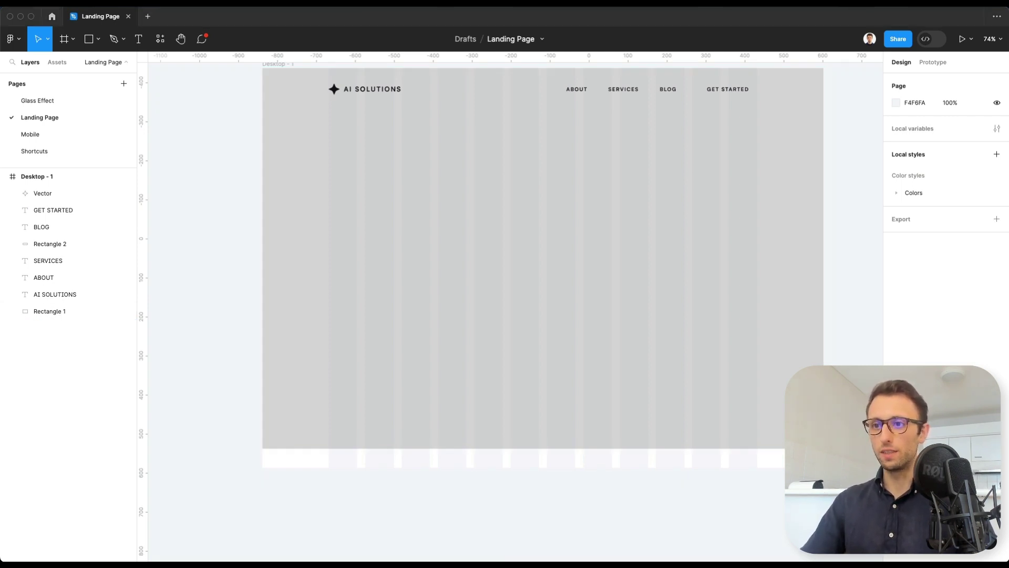
scroll(393, 473, "up", 3)
Hide Rectangle 1's blue gradient fill to reveal the blurred office photo
left_click(394, 471)
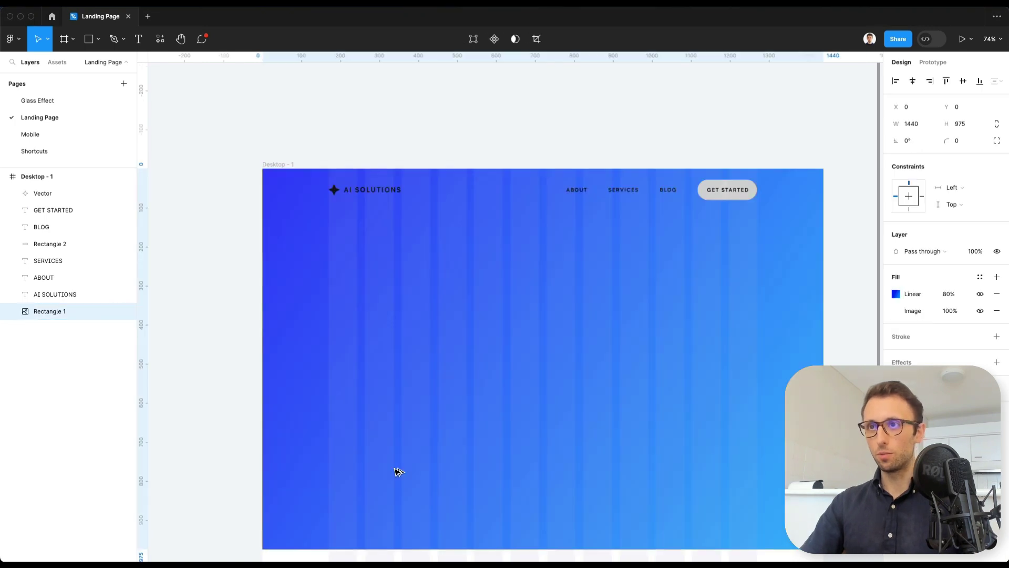
scroll(459, 441, "down", 2)
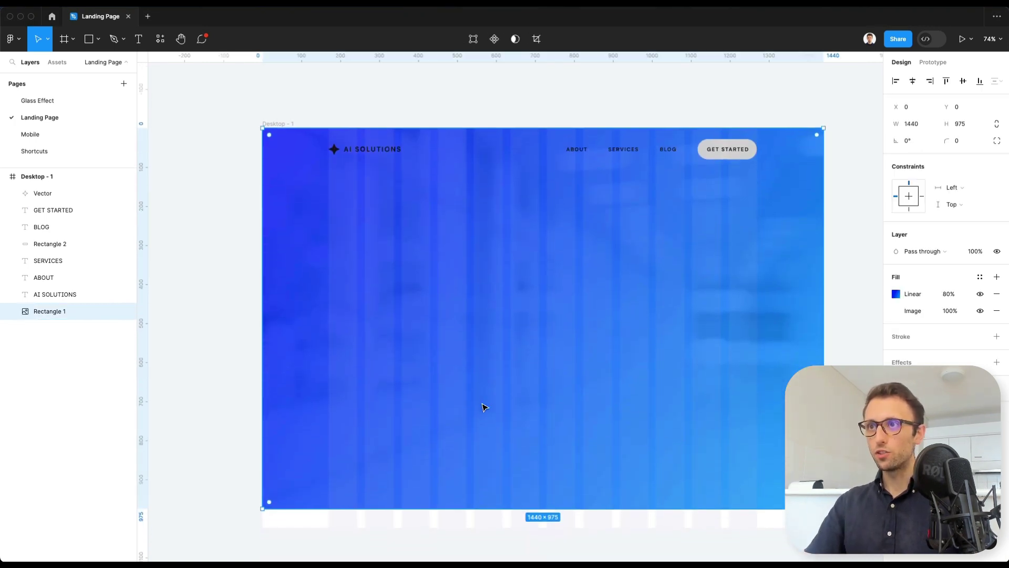
left_click(980, 296)
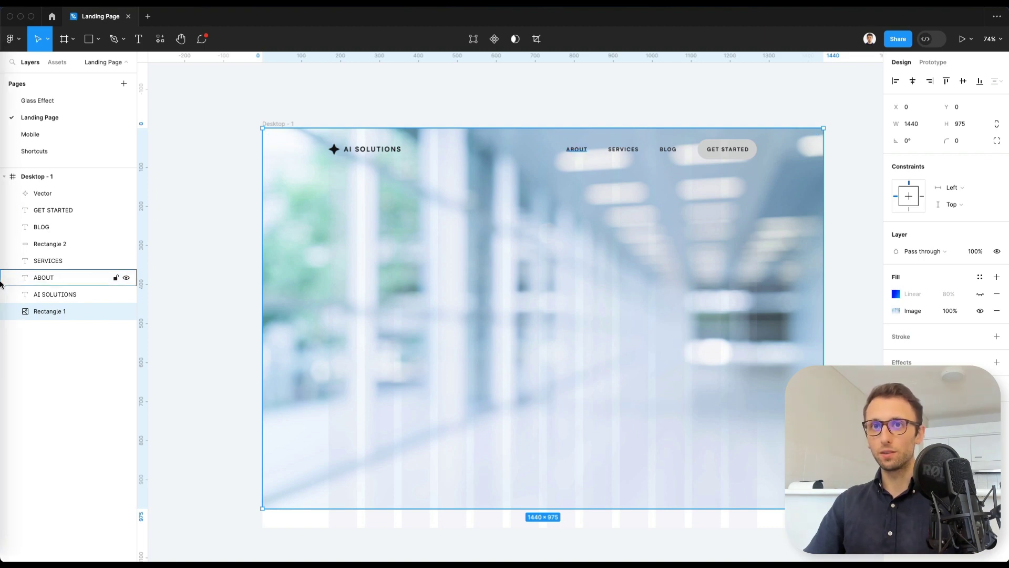
Open a new Safari window on freepik and move it slightly up over the design
mouse_move(5, 106)
right_click(19, 50)
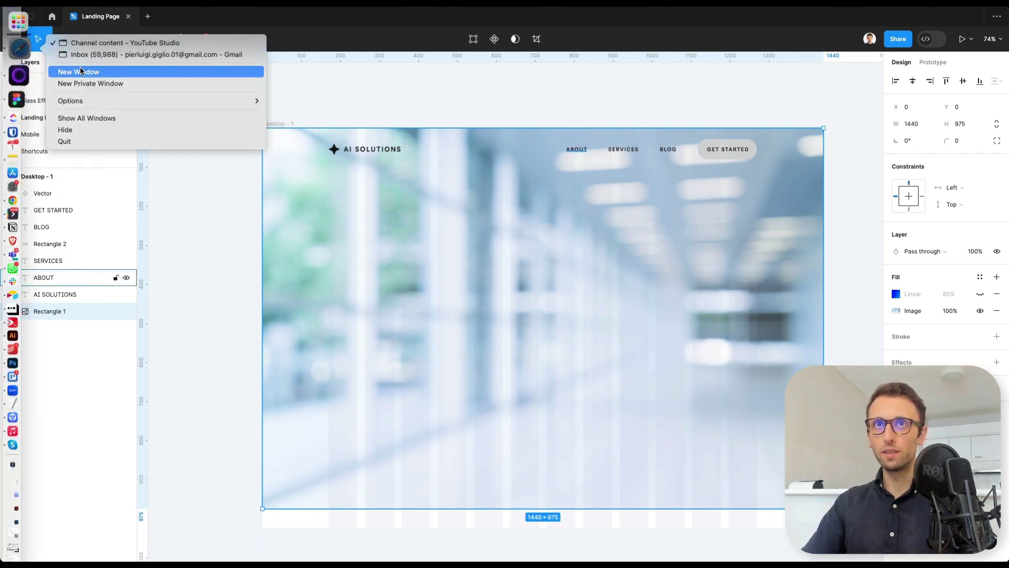
left_click(84, 68)
type("freepik.com — Person Vectors, Photos and PSD files | Free Download")
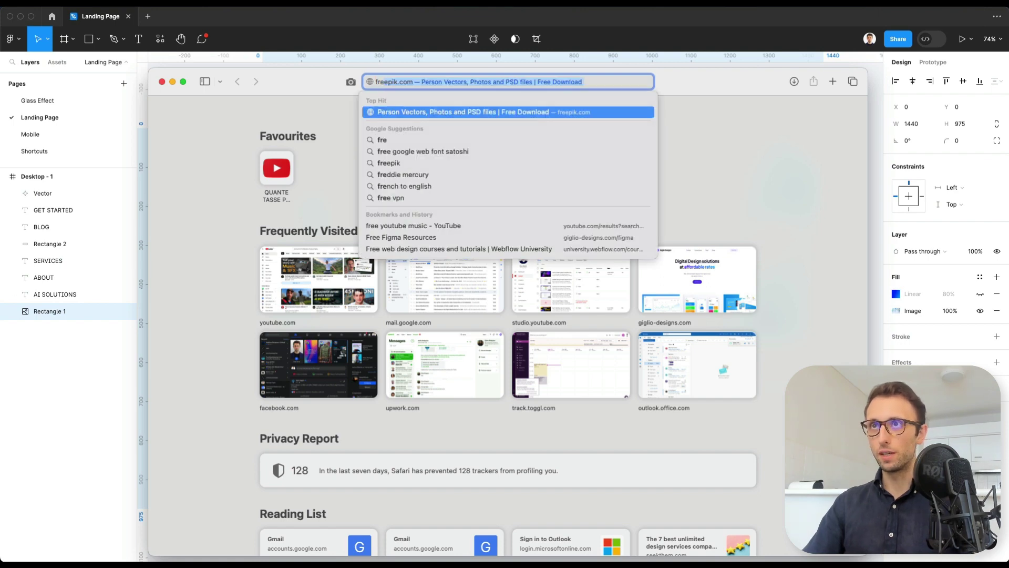
key("Return")
left_click_drag(711, 82, 706, 53)
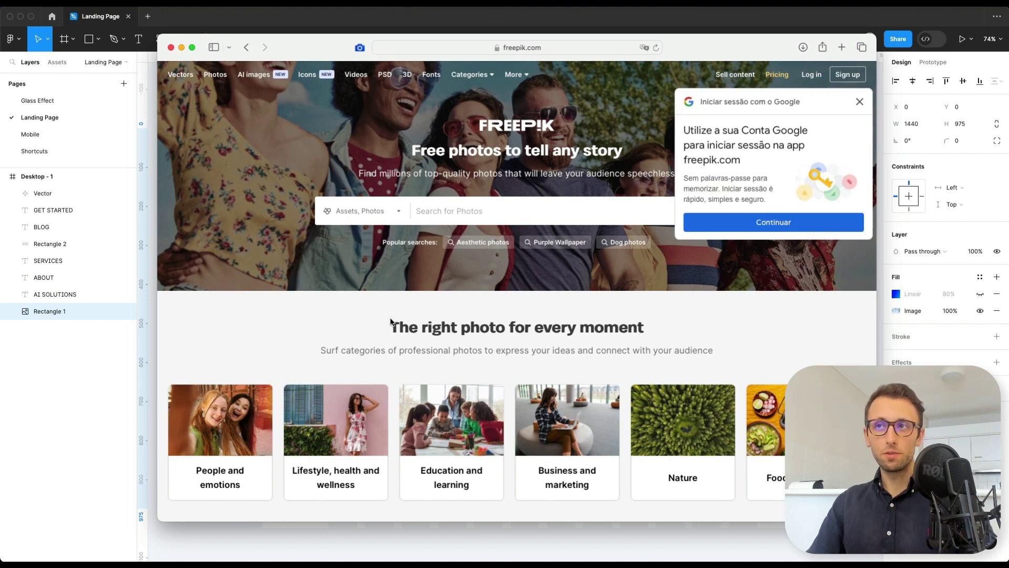
Dismiss the Google sign-in prompt and search Freepik for 'minimal' photos
left_click(860, 102)
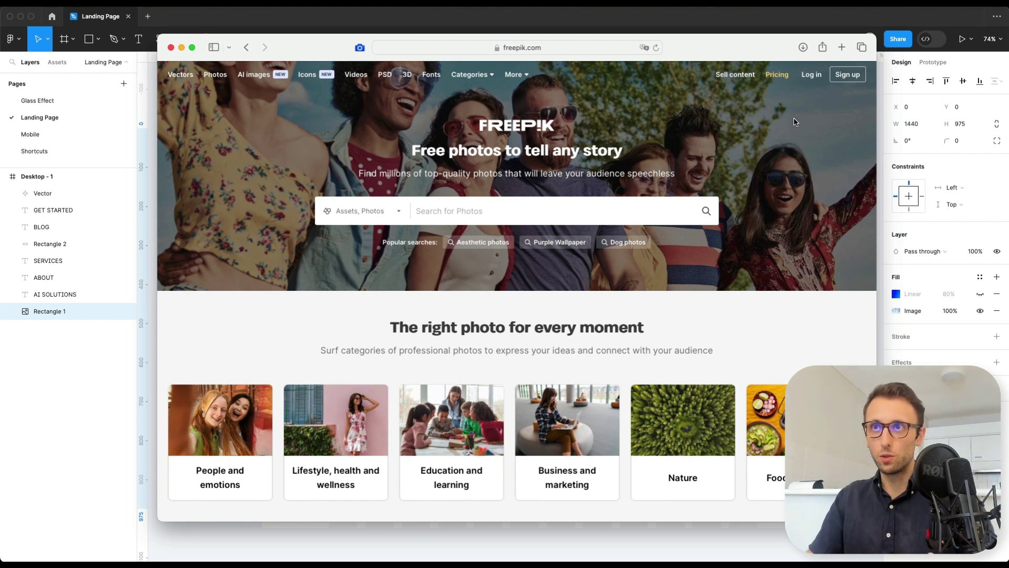
type("minimal")
key("Return")
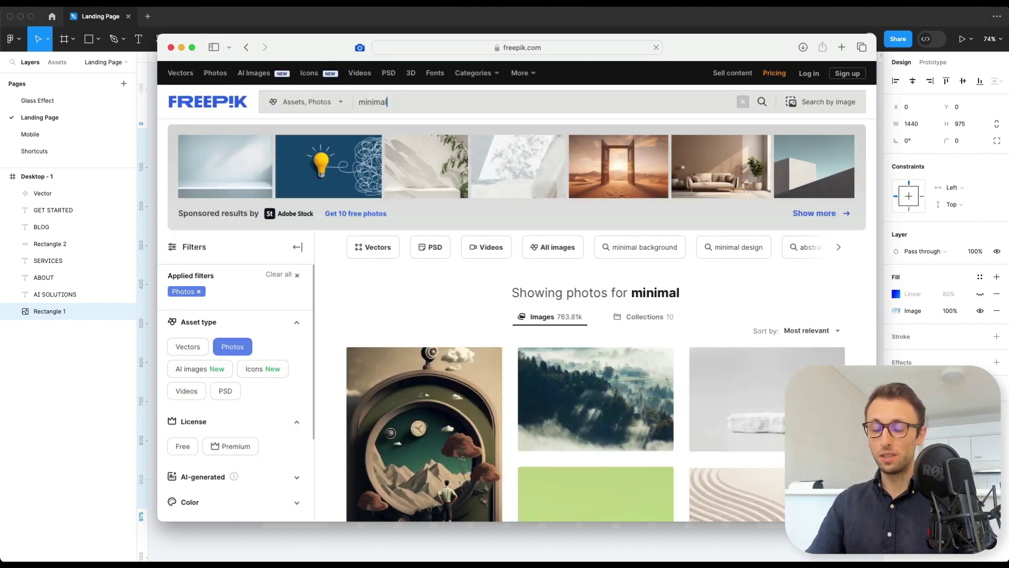
Browse the minimal results down to the brown and yellow pom poms in vase photo
scroll(491, 210, "down", 2)
scroll(492, 209, "down", 3)
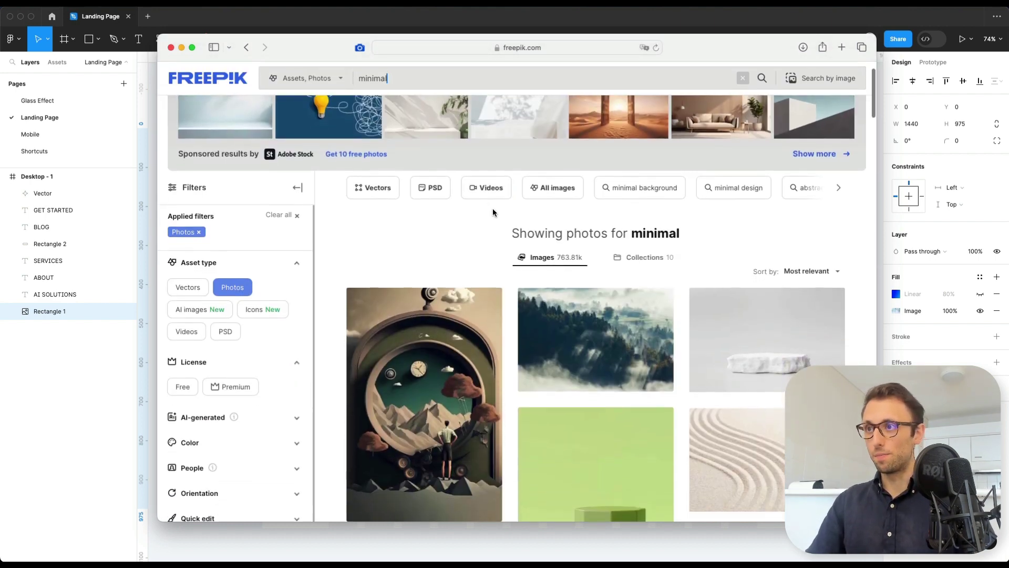
scroll(493, 212, "down", 1)
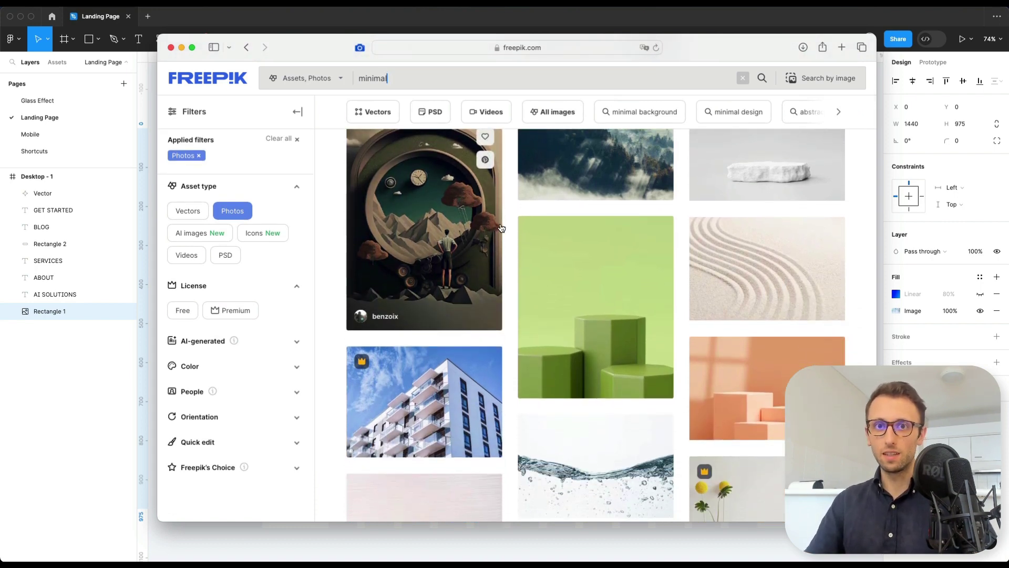
scroll(502, 228, "up", 1)
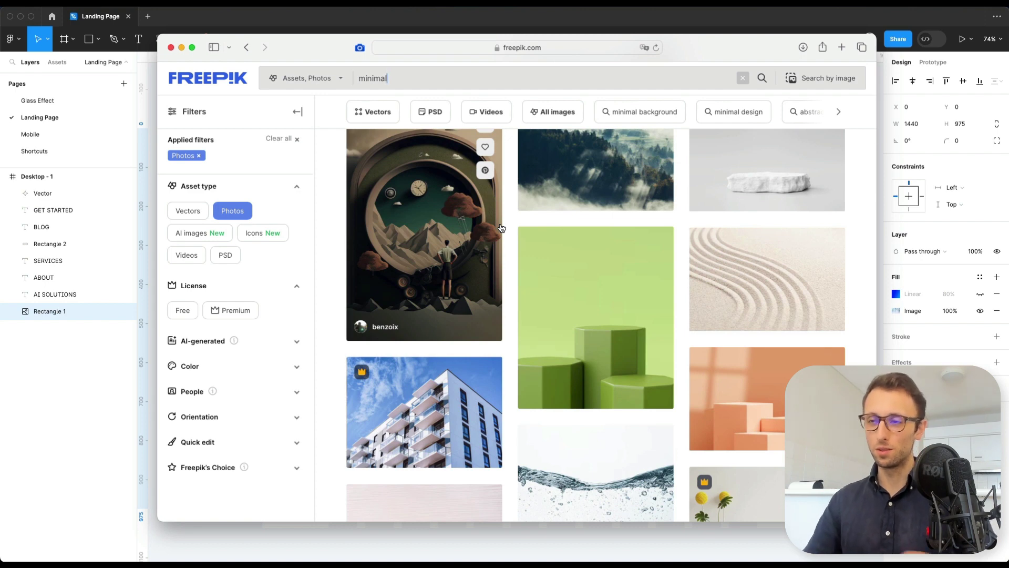
key("Return")
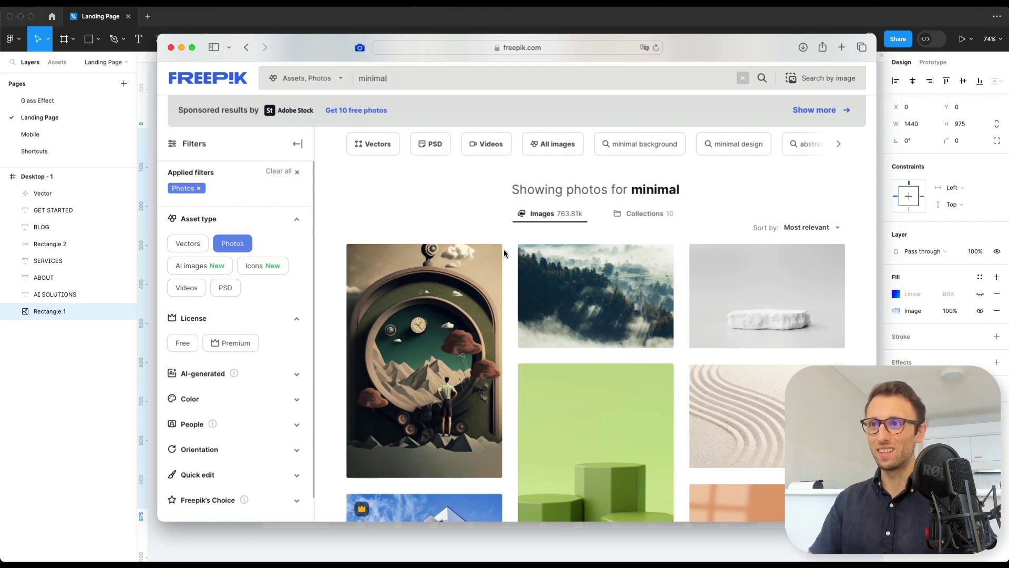
scroll(503, 249, "down", 1)
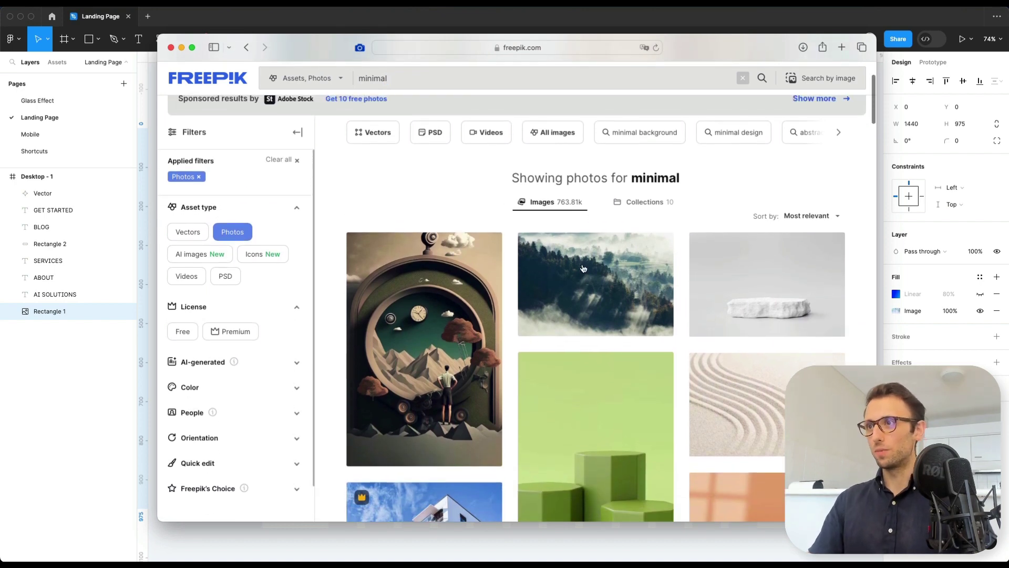
scroll(763, 279, "down", 6)
scroll(763, 281, "down", 1)
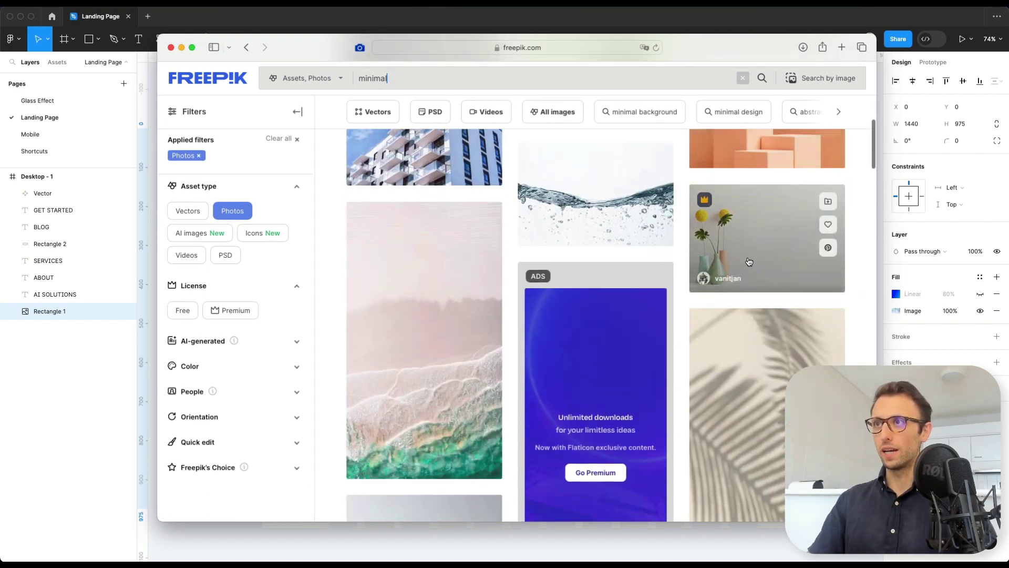
scroll(746, 241, "down", 5)
Open the pom-pom vase photo in Freepik's online editor and try Remove Bg
left_click(434, 300)
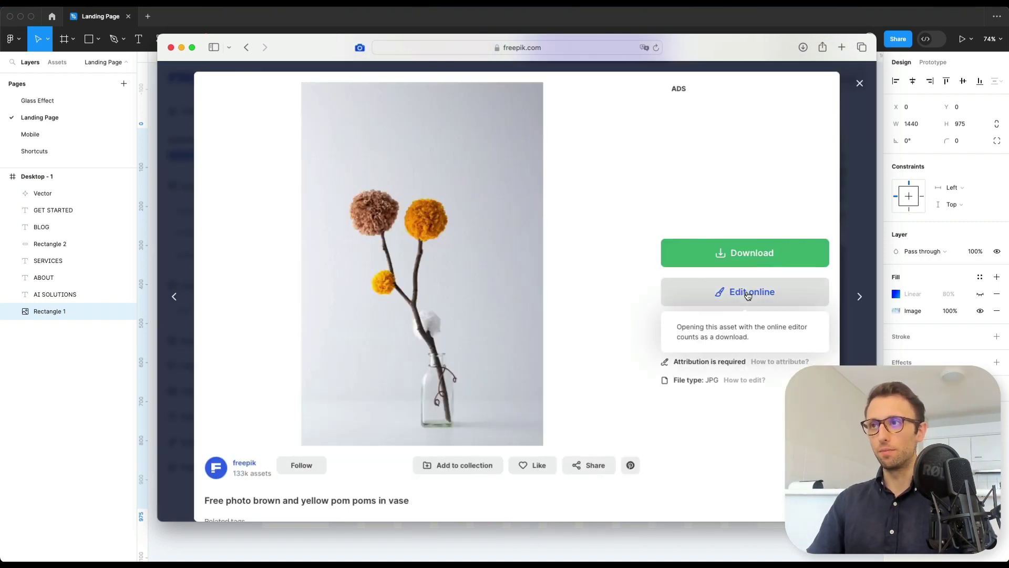
left_click(748, 295)
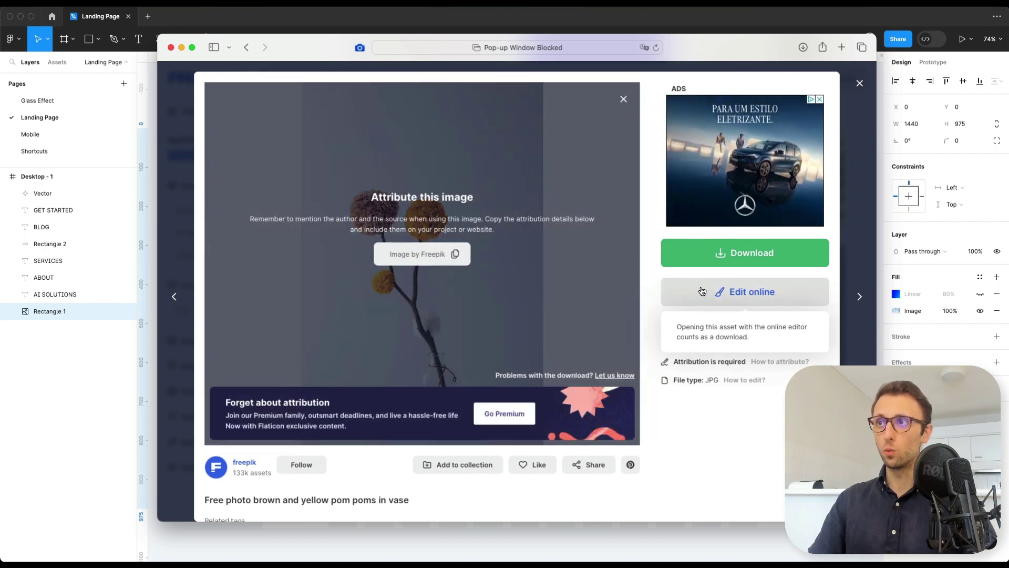
left_click(643, 46)
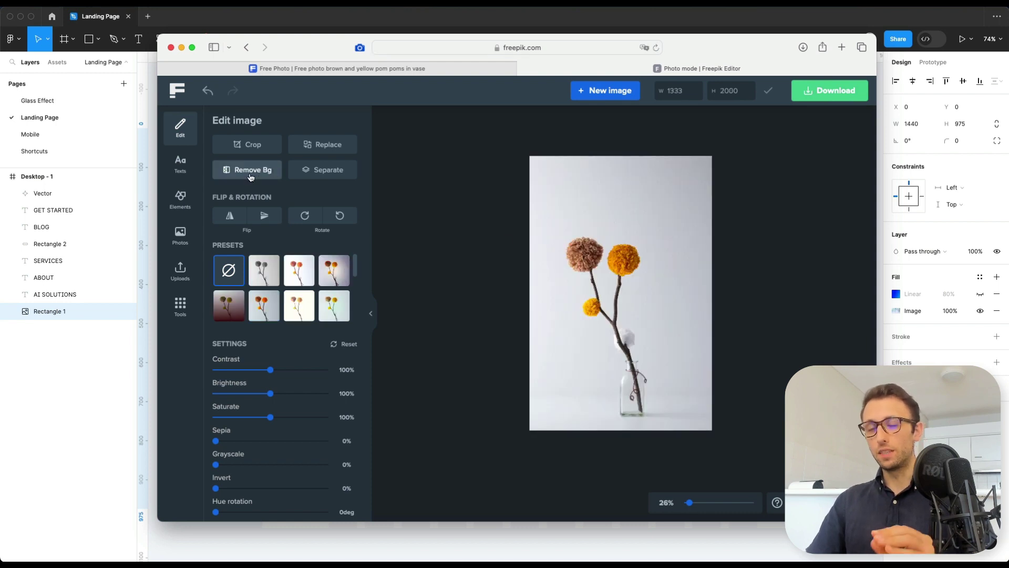
left_click(251, 170)
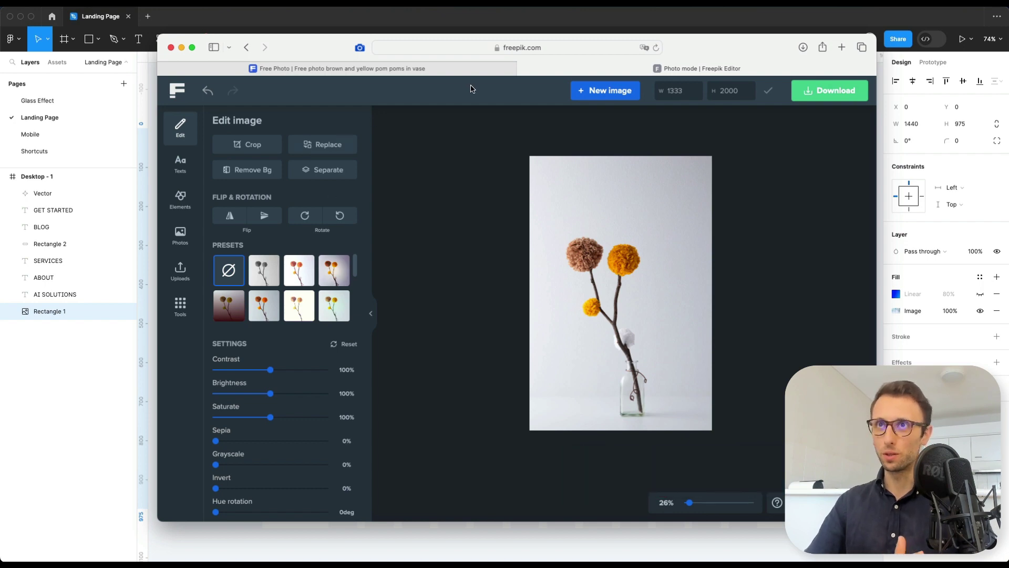
Close the Freepik browser window to get back to Figma
scroll(273, 374, "down", 1)
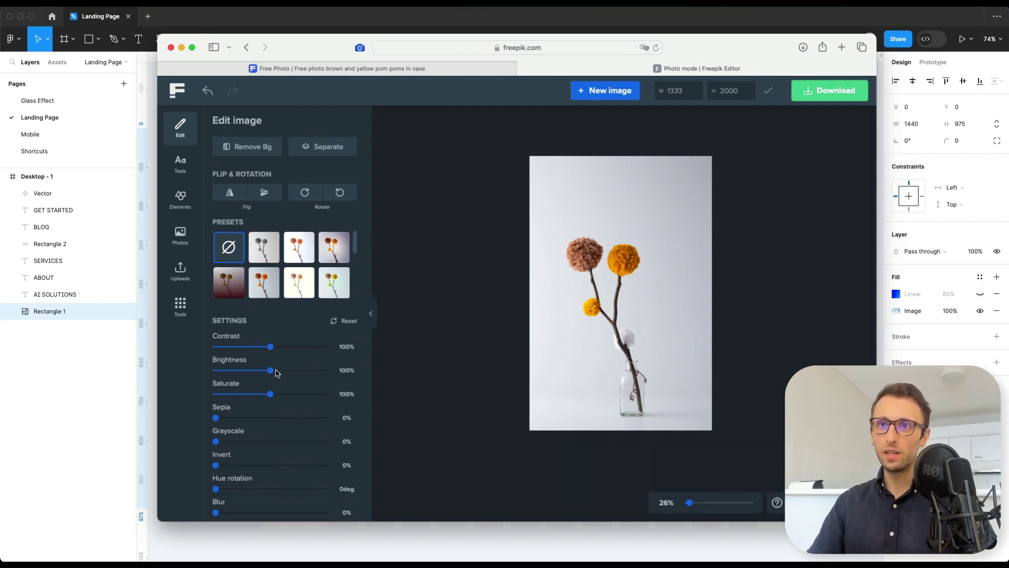
scroll(261, 379, "up", 1)
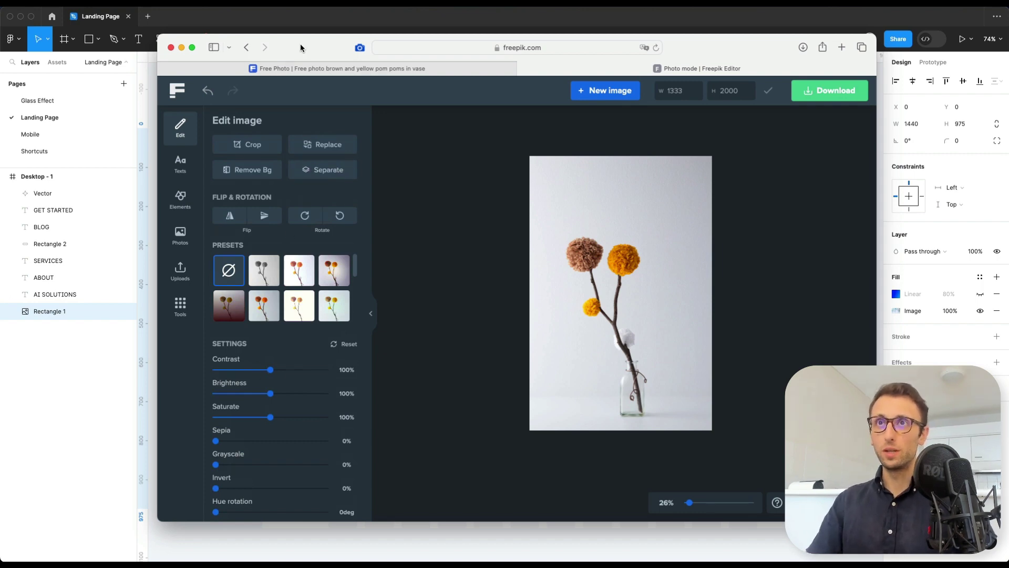
left_click(172, 48)
Leave the editor page and make Rectangle 1's blue 80% linear gradient visible over the office photo
left_click(523, 217)
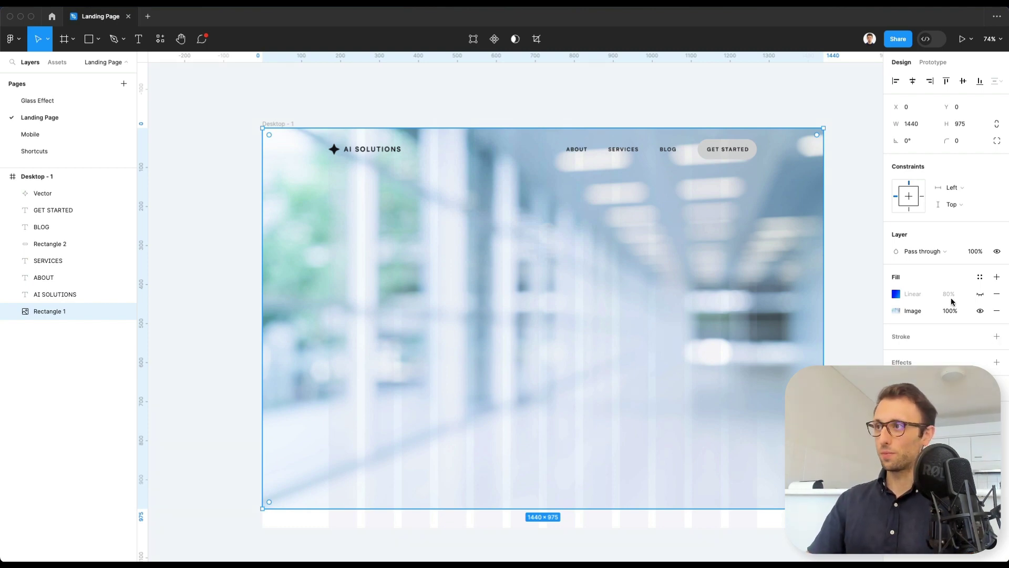
left_click(980, 294)
left_click(897, 295)
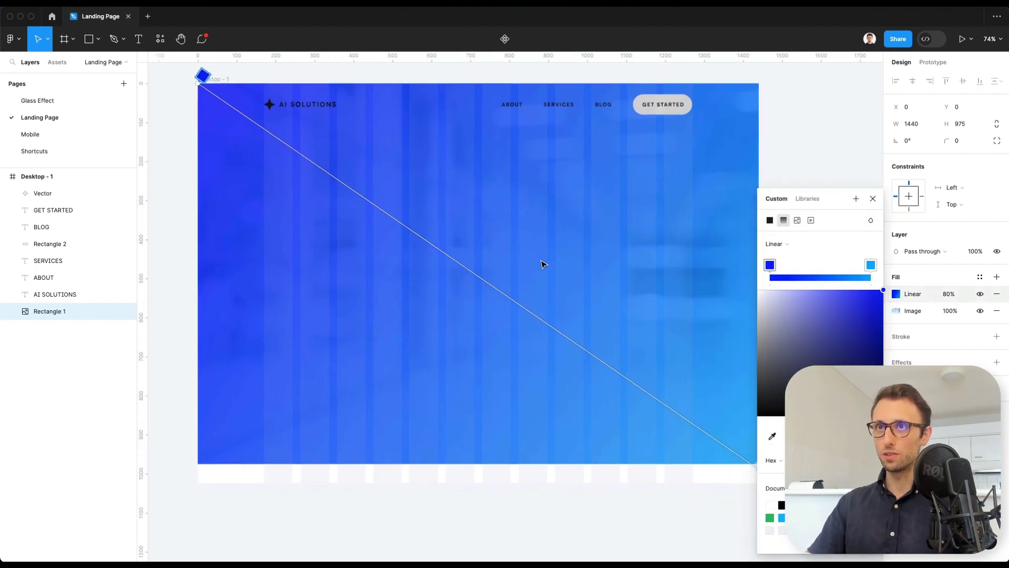
scroll(543, 264, "right", 4)
scroll(543, 263, "down", 2)
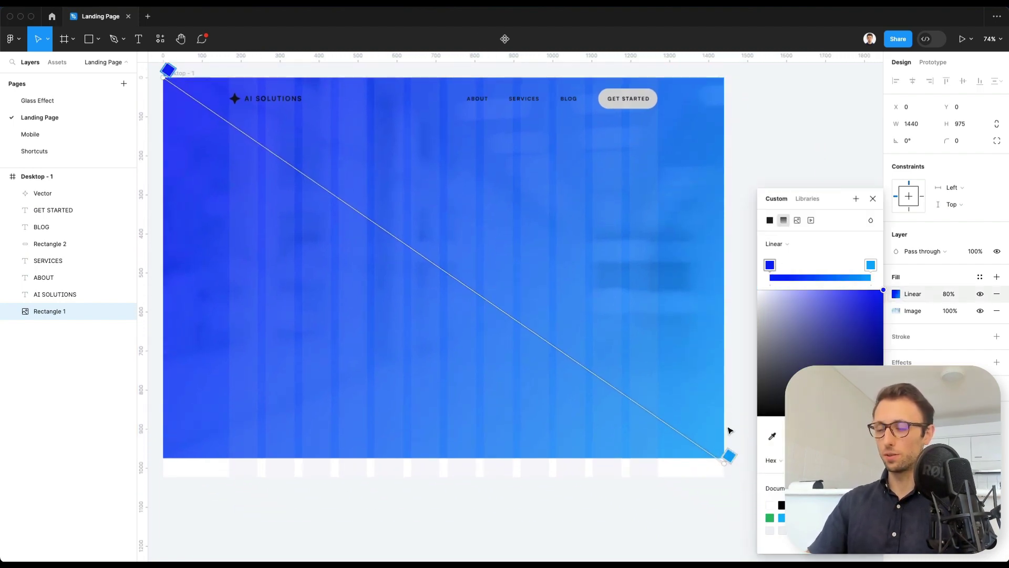
left_click(871, 264)
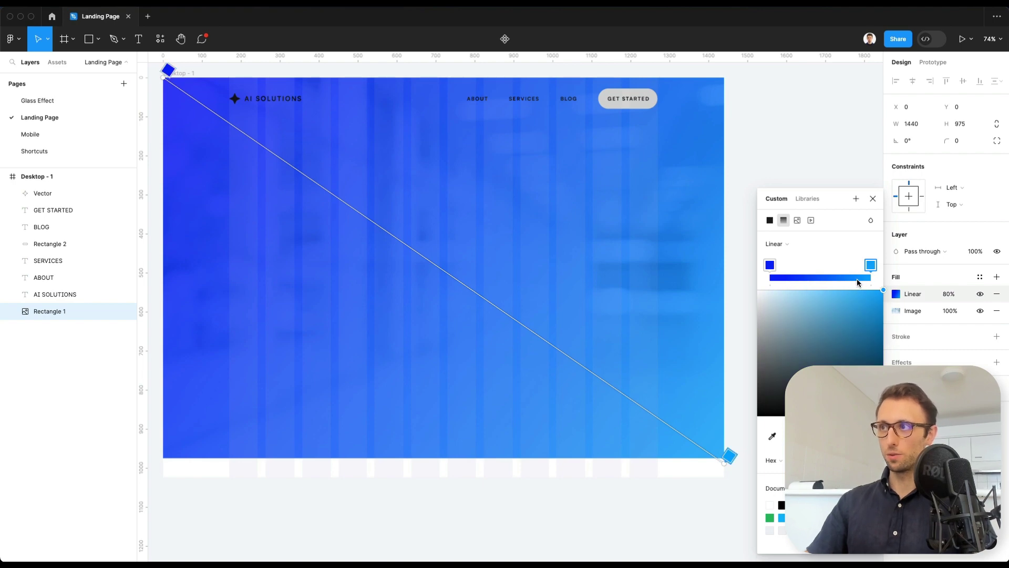
left_click(873, 199)
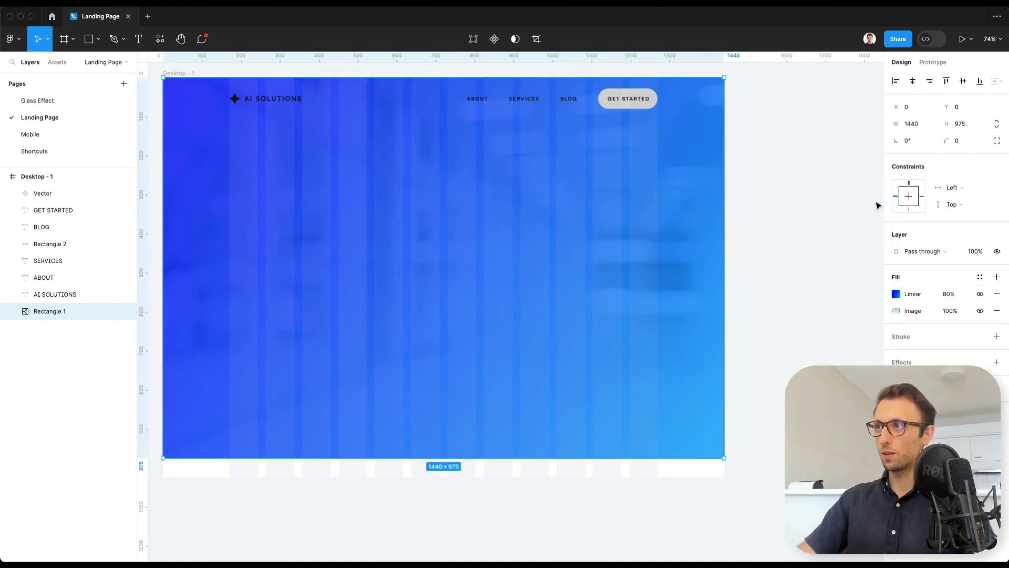
left_click(997, 277)
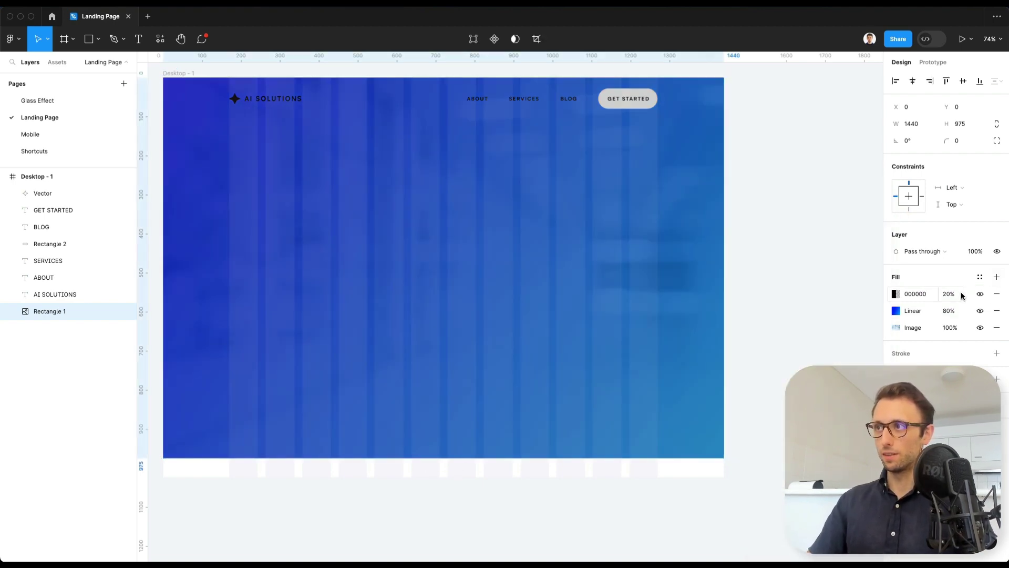
left_click(996, 293)
Colour the star icon, AI SOLUTIONS logo and ABOUT, SERVICES, BLOG links #FFFFFF
scroll(872, 291, "left", 2)
scroll(872, 291, "up", 1)
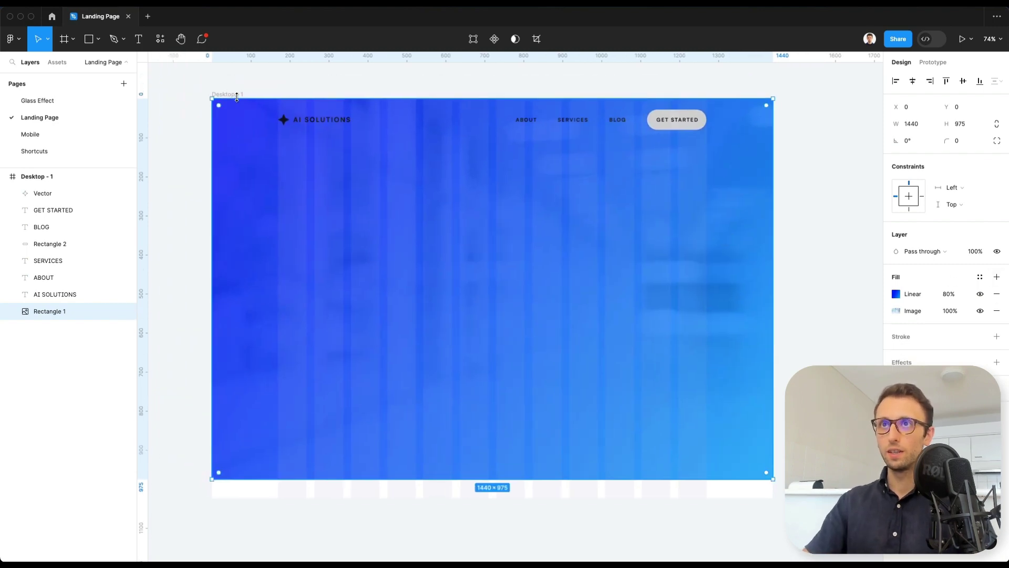
left_click_drag(249, 77, 636, 174)
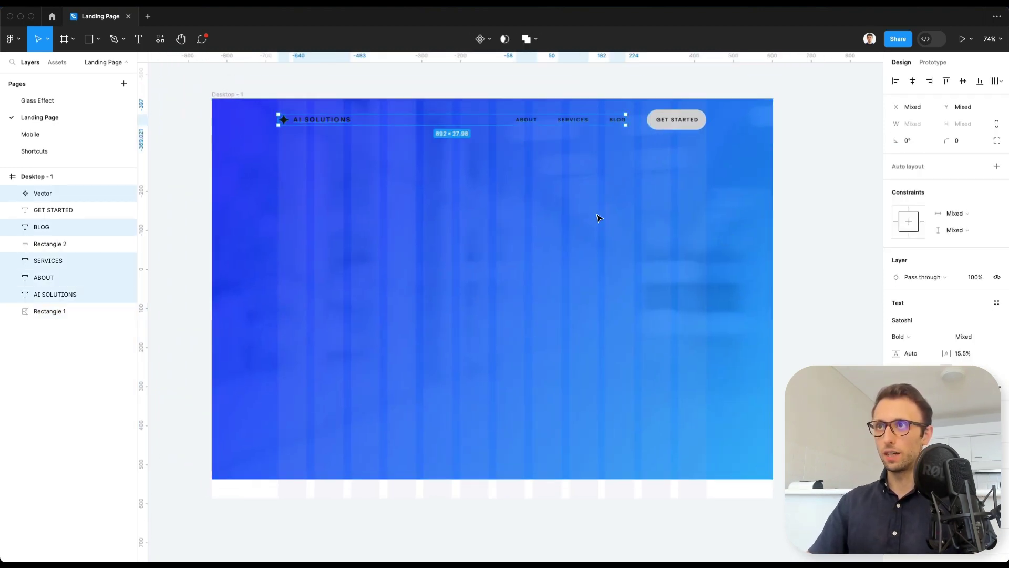
key("i")
left_click(406, 495)
key("Escape")
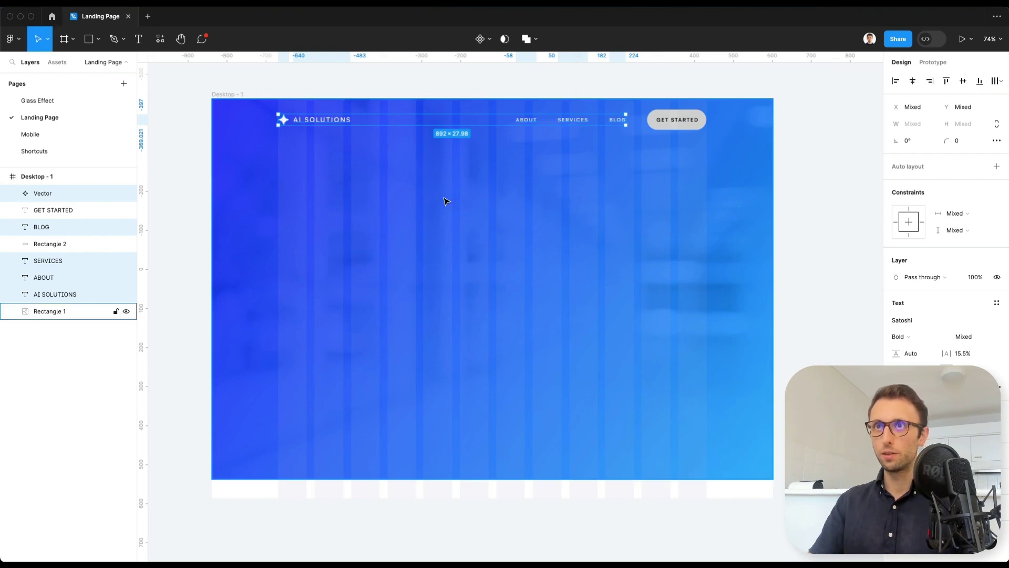
left_click(638, 86)
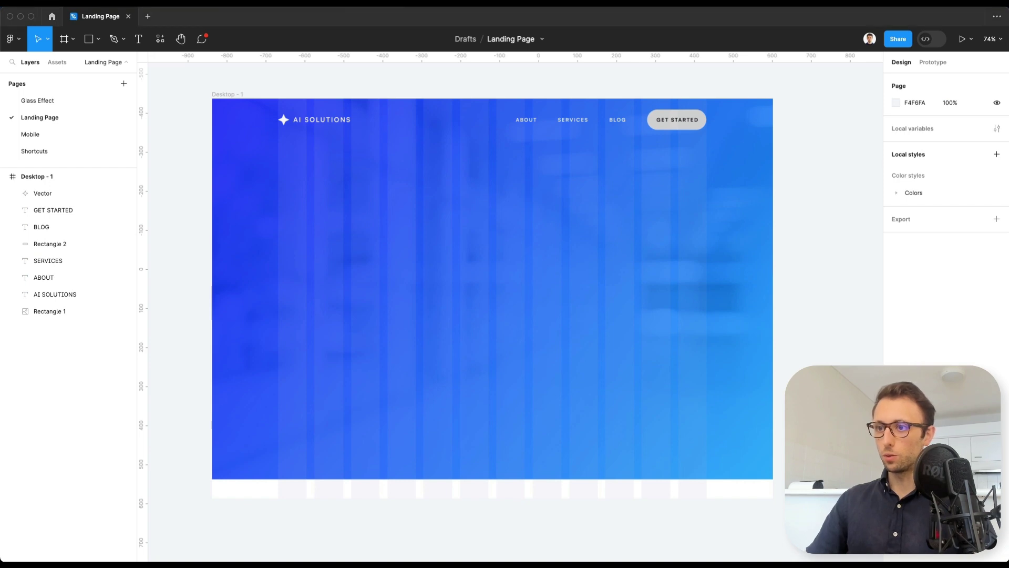
left_click(652, 116)
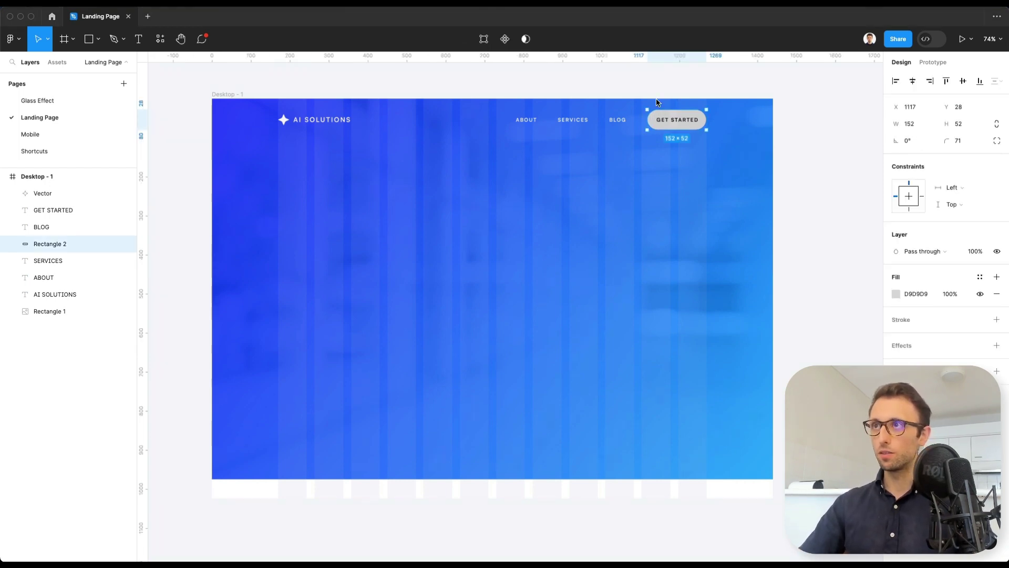
left_click(663, 118)
key("i")
key("Escape")
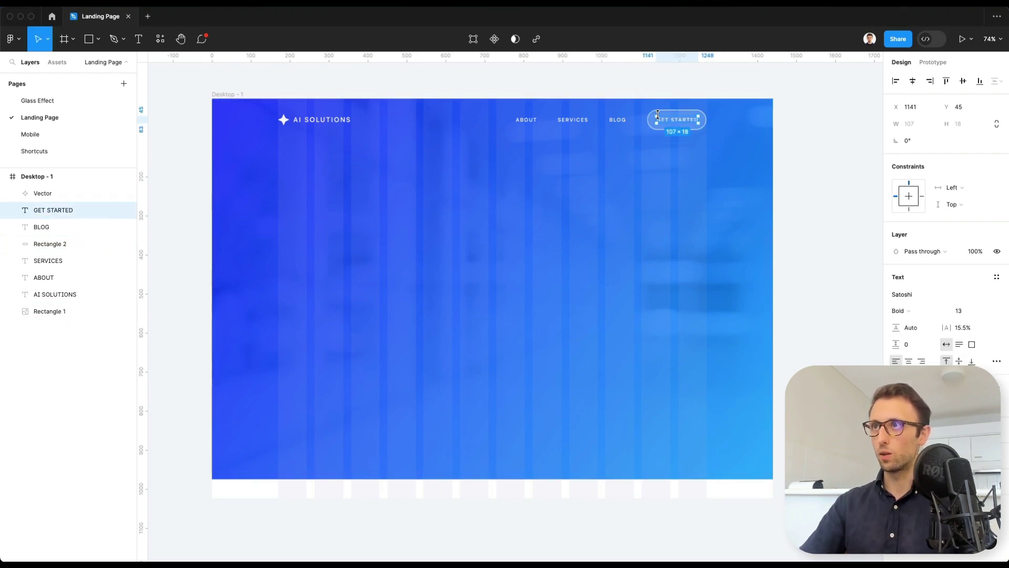
left_click(630, 263)
left_click(651, 119)
key("shift+2")
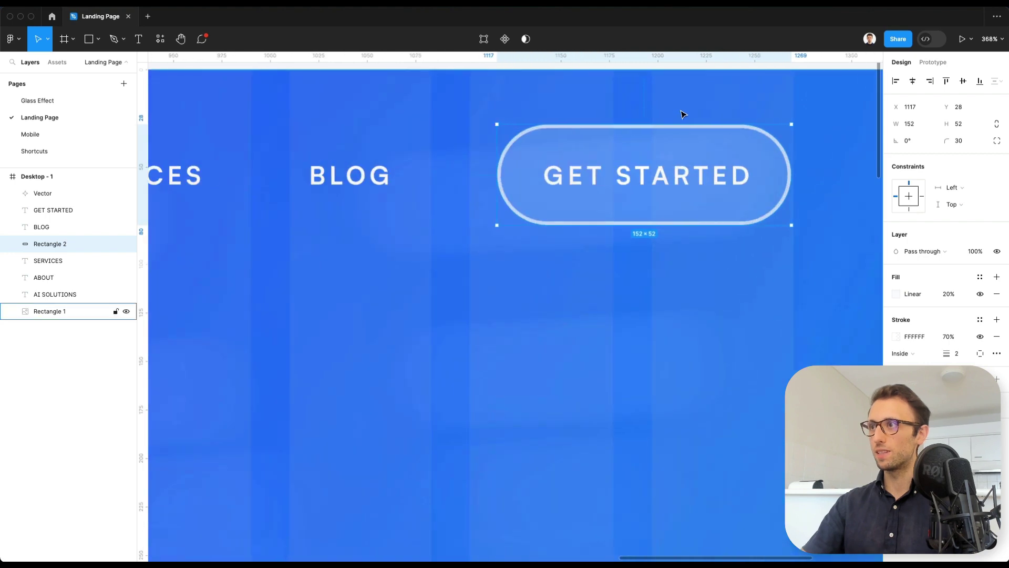
left_click(895, 337)
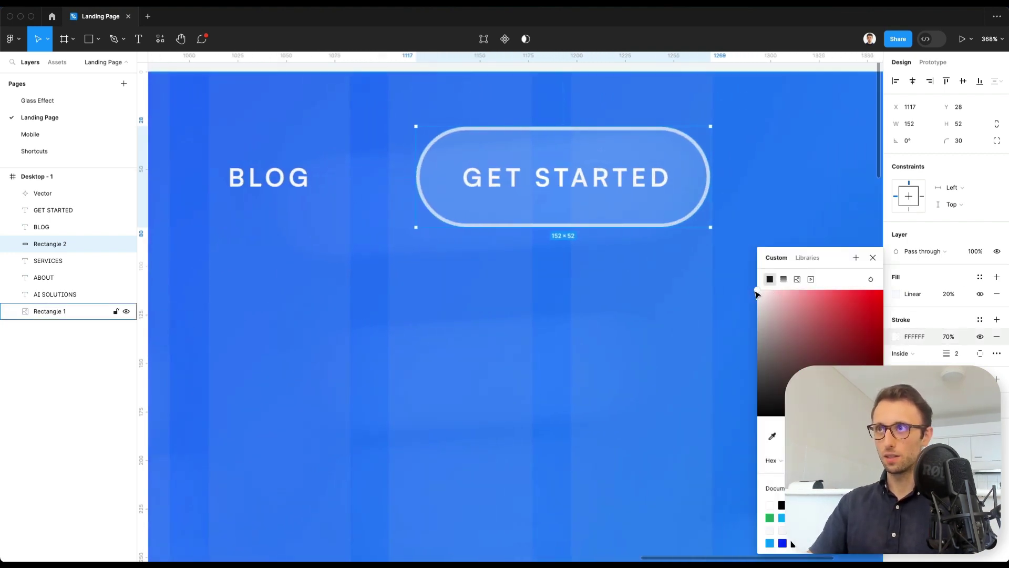
left_click(873, 257)
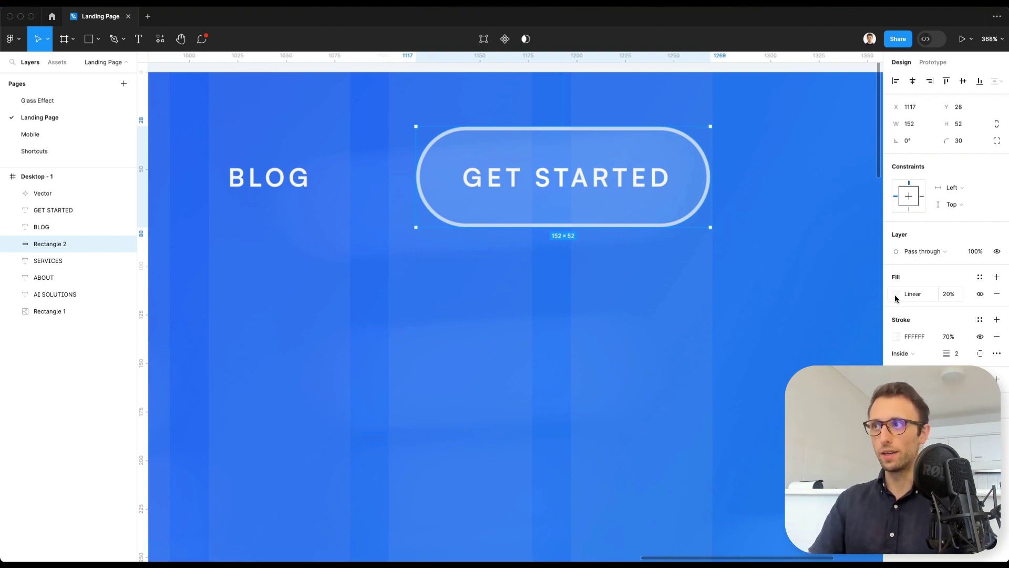
scroll(675, 294, "down", 5)
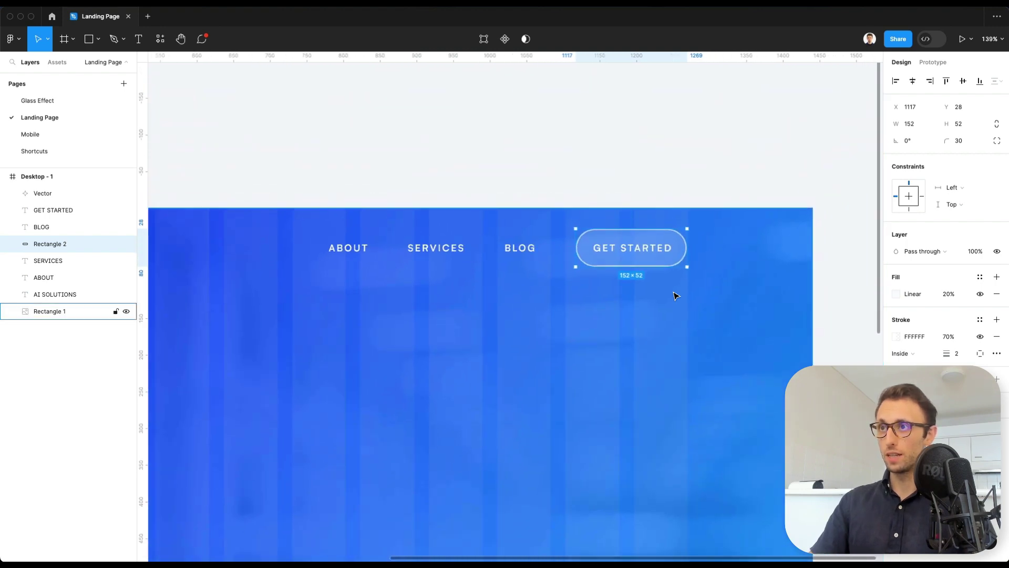
scroll(674, 294, "down", 3)
scroll(642, 163, "down", 3)
left_click(626, 140)
scroll(626, 139, "down", 1)
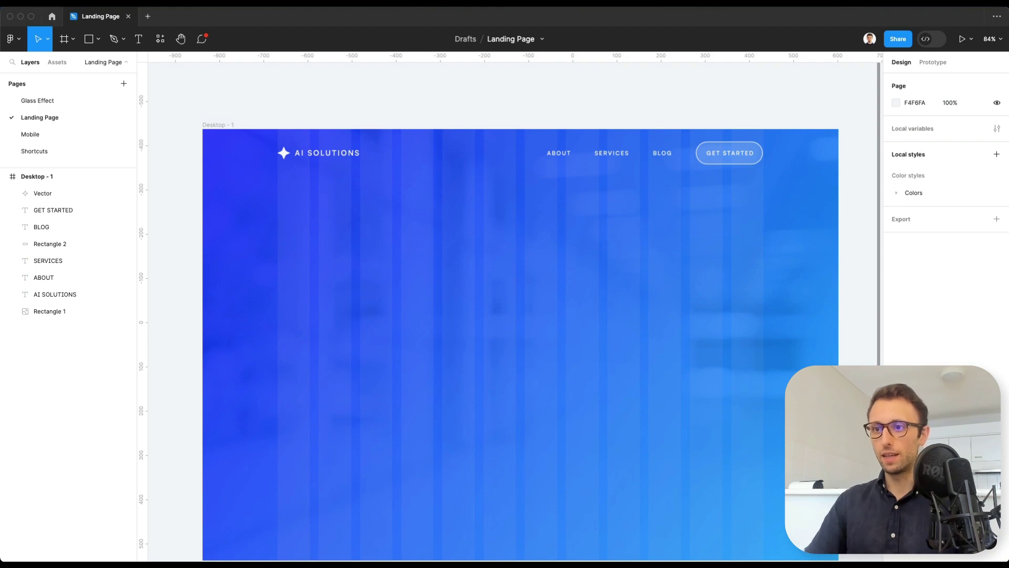
Add the headline 'Scale your online presence with AI', wrapped to 650 wide and aligned with the logo
key("t")
left_click(283, 271)
type("Scale your online presence with AI")
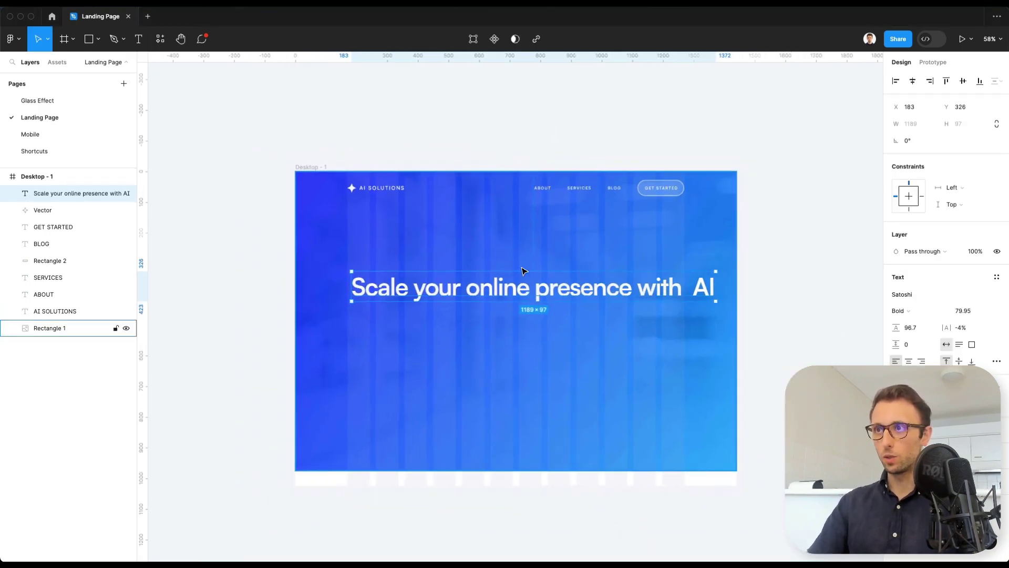
left_click_drag(717, 286, 542, 291)
left_click_drag(475, 298, 471, 295)
scroll(471, 295, "up", 3)
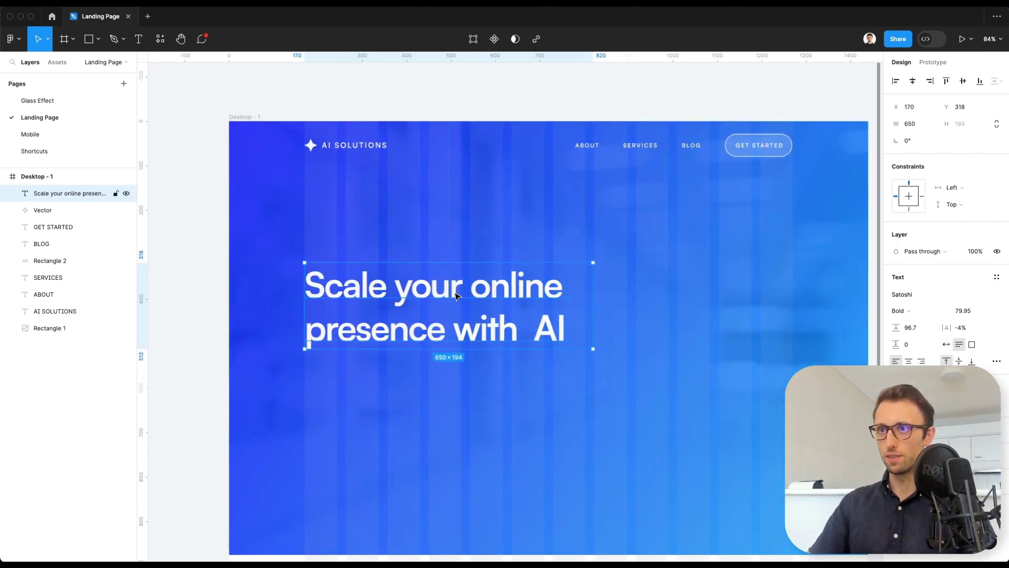
Duplicate the GET STARTED pill as a 126×110 glass box framing the word AI
left_click(736, 148)
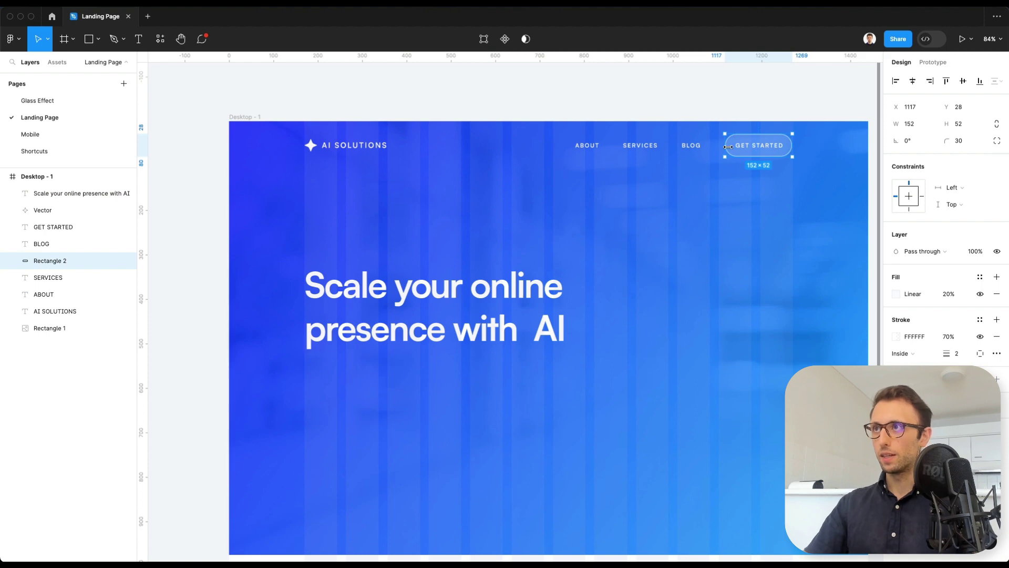
left_click(733, 89)
key("ctrl+v")
left_click_drag(746, 152, 579, 355)
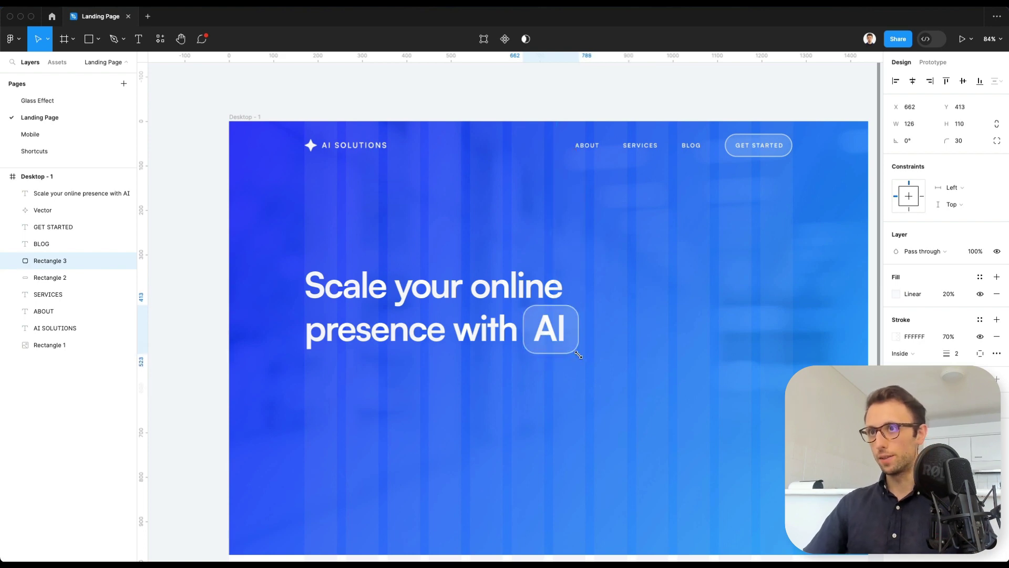
key("Up")
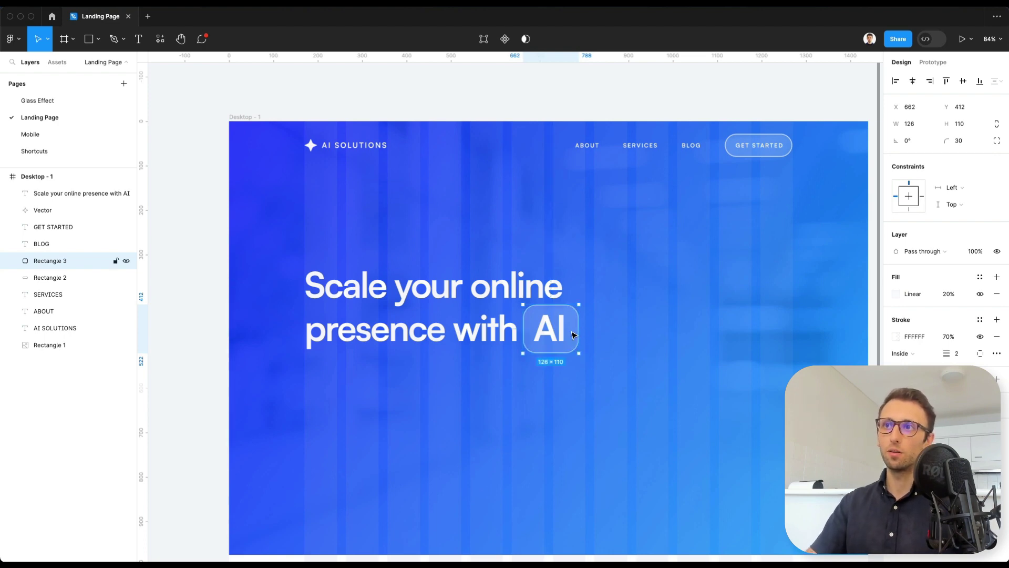
scroll(574, 334, "right", 2)
key("Right")
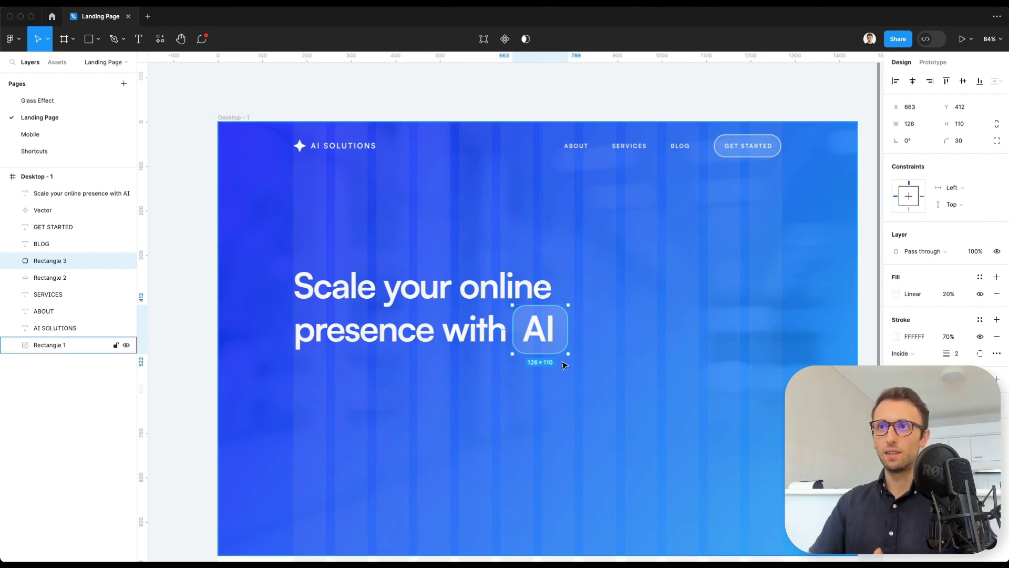
scroll(543, 366, "down", 2)
Paste the 'New Services for 2024' pill just above the headline
left_click(176, 340)
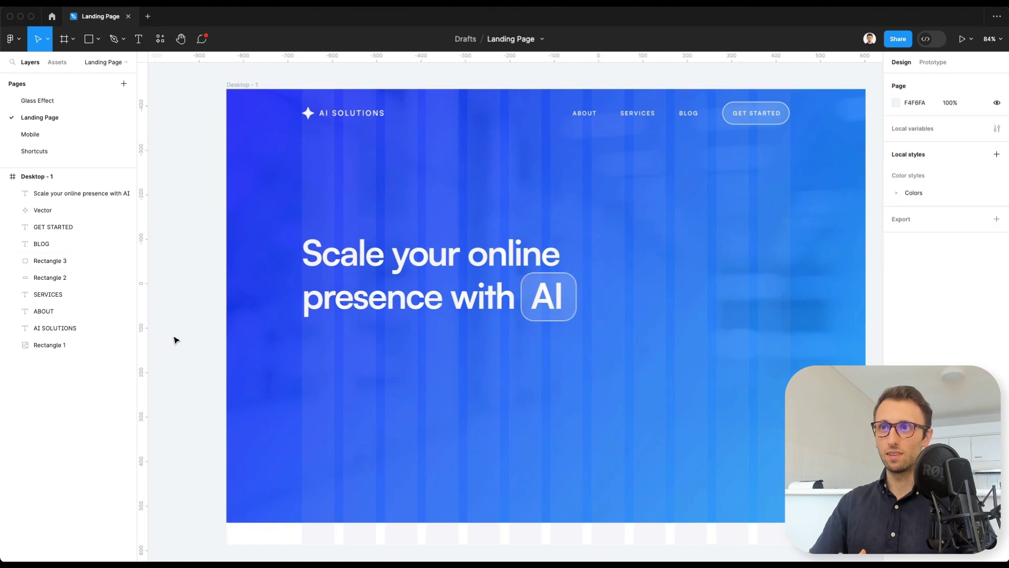
scroll(176, 340, "up", 1)
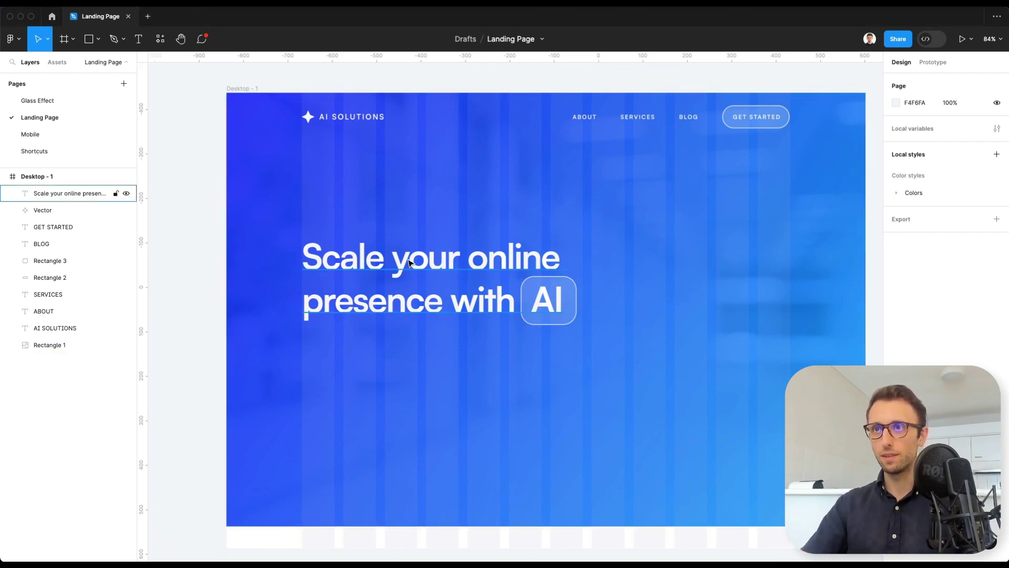
key("super+v")
scroll(341, 223, "up", 5)
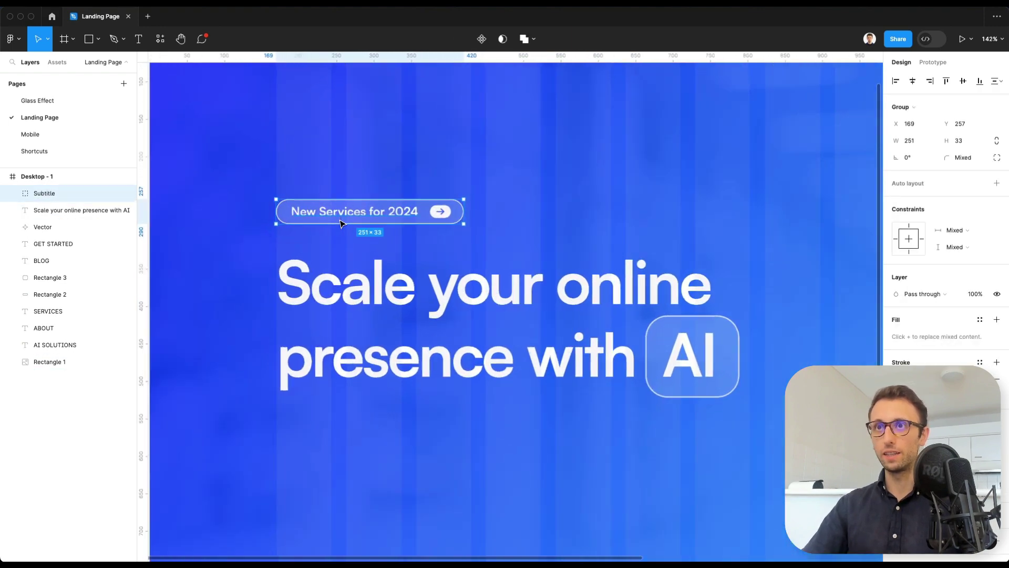
left_click_drag(341, 221, 344, 234)
Inspect the pill's text, line and arrow badge layers, ending with the Arrow group selected
double_click(351, 226)
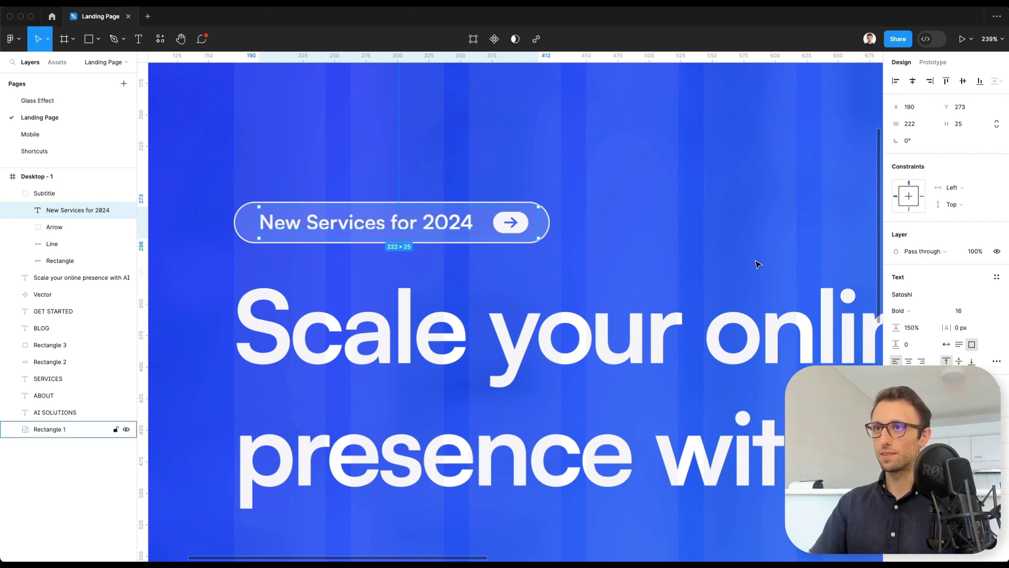
left_click(471, 246)
scroll(542, 270, "down", 5)
scroll(541, 273, "right", 5)
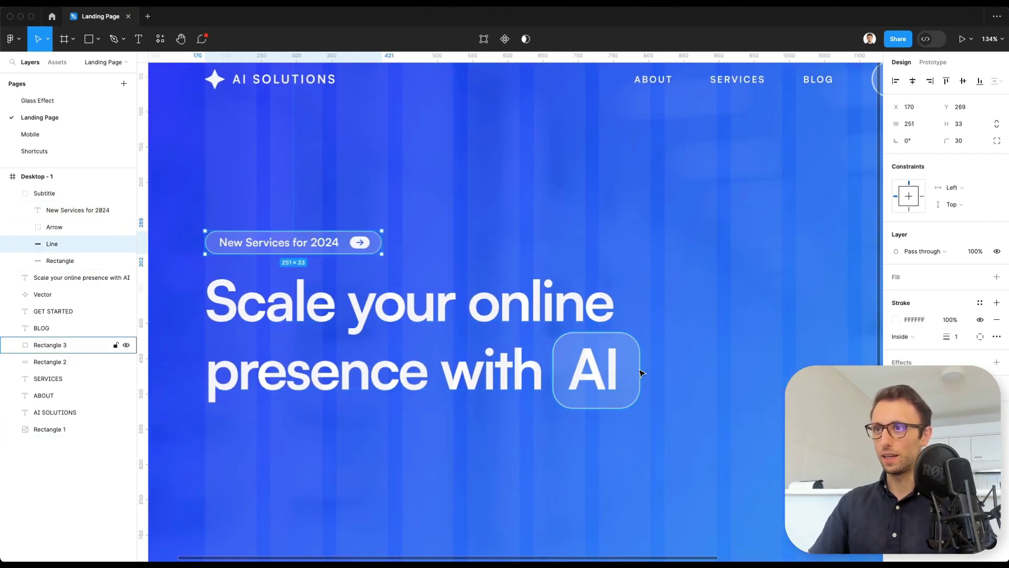
scroll(284, 247, "up", 3)
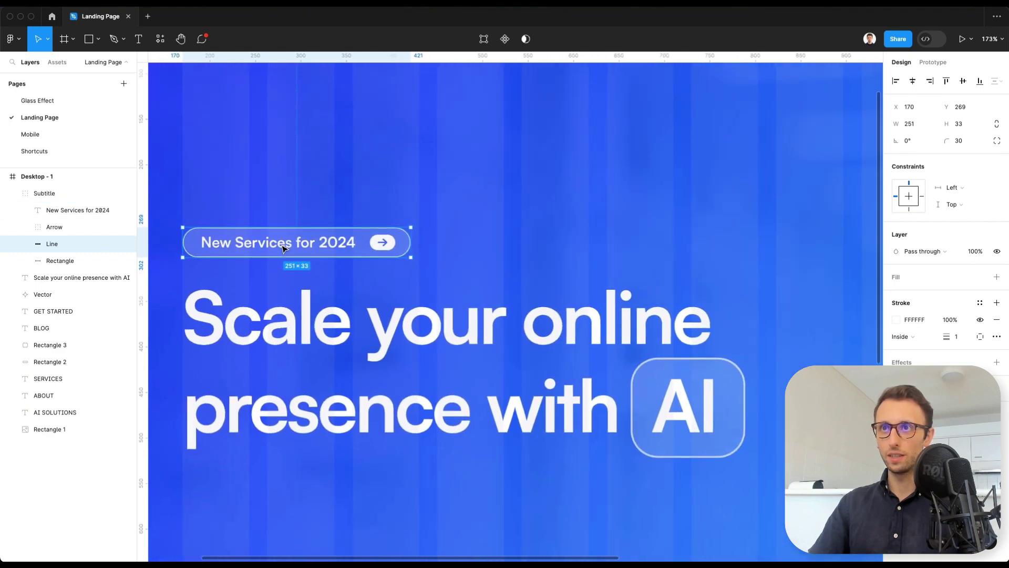
double_click(383, 243)
scroll(382, 242, "up", 3)
scroll(391, 242, "left", 3)
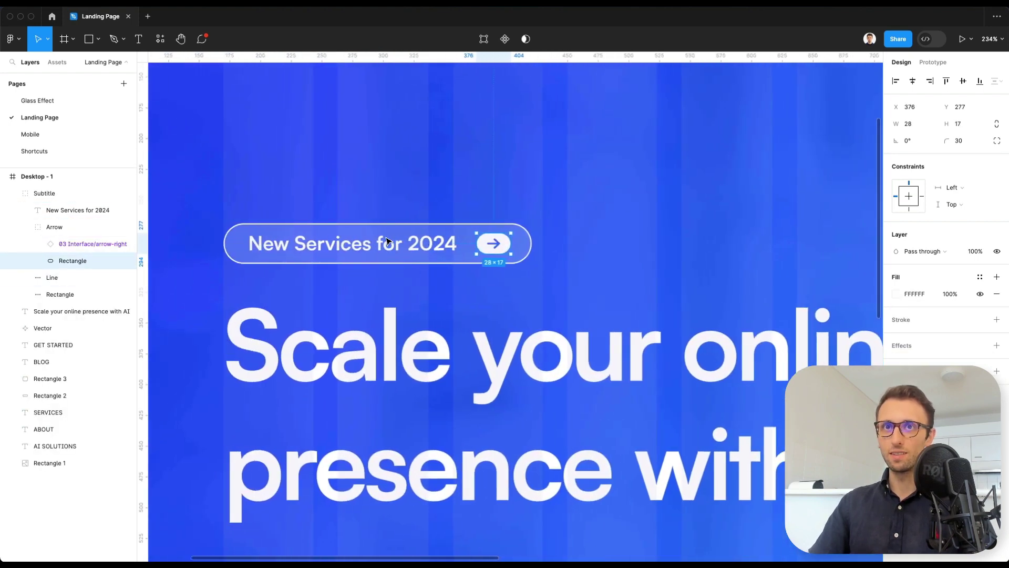
key("Escape")
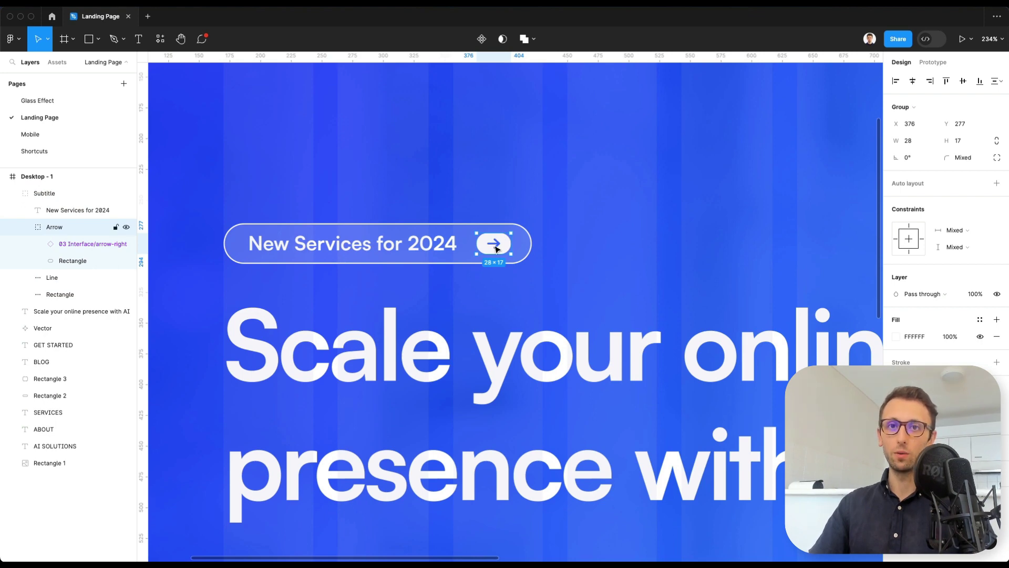
Open a new Safari window, go to Noun Project and search for 'arrows' icons
mouse_move(4, 221)
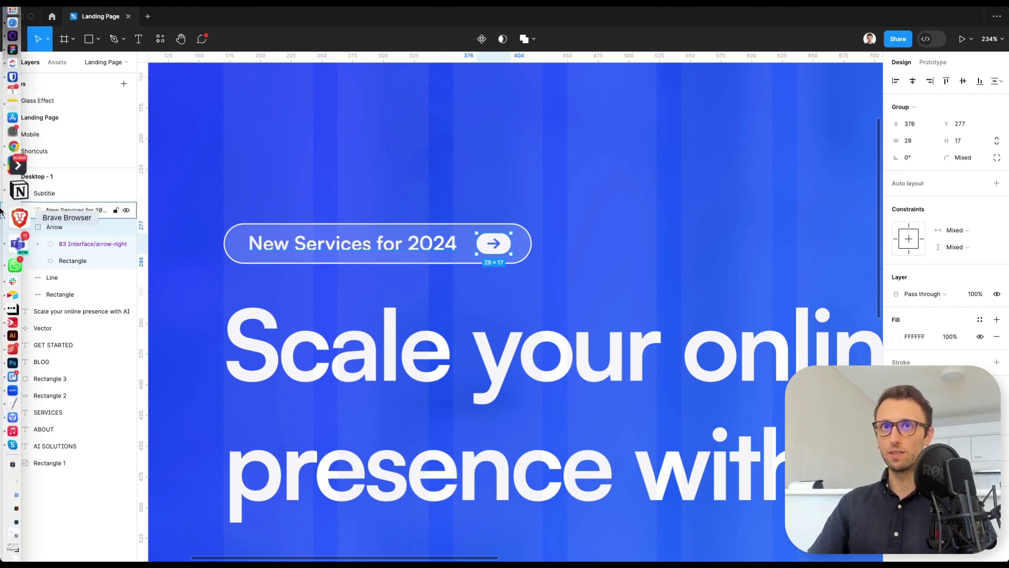
right_click(12, 23)
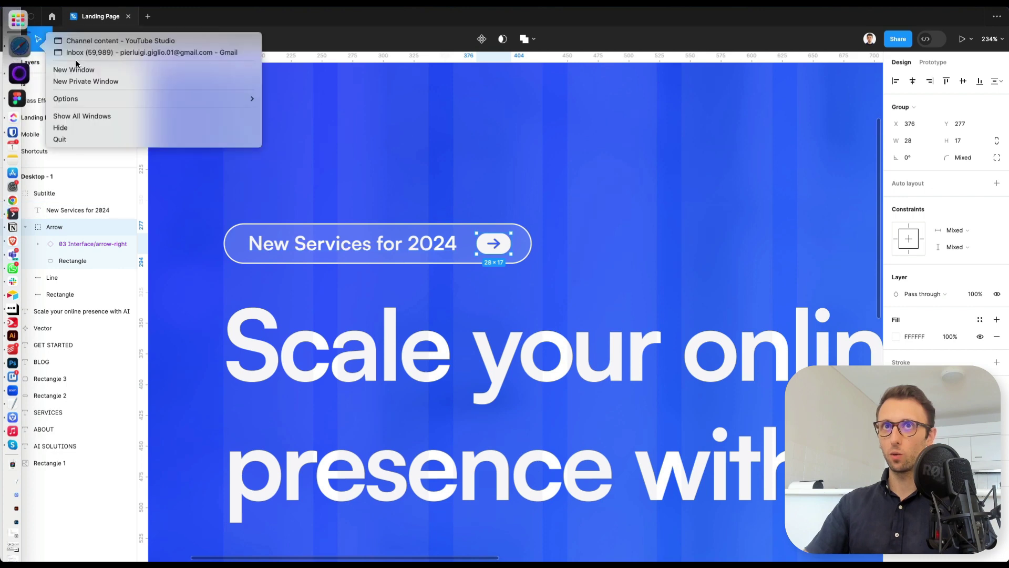
left_click(88, 72)
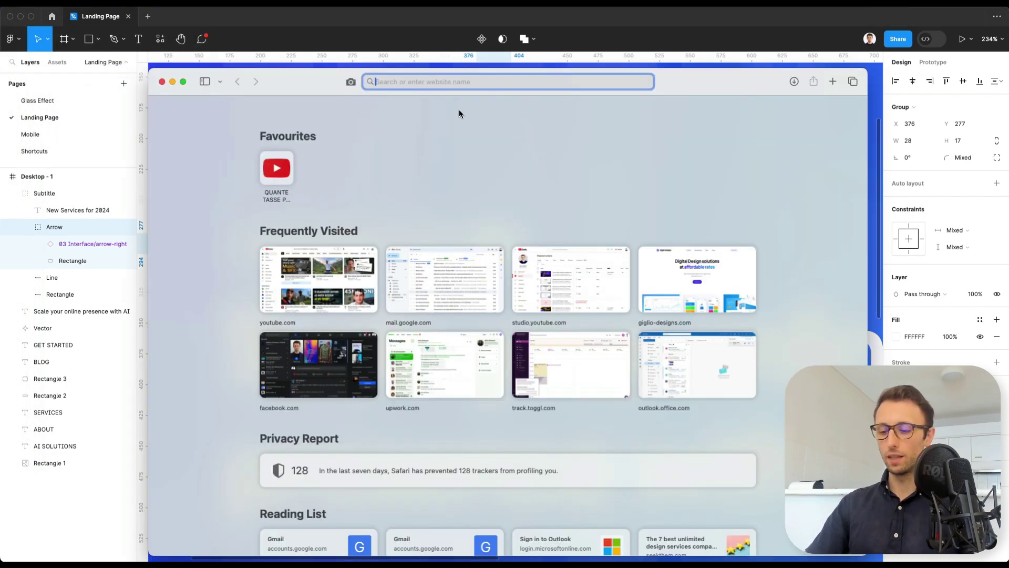
type("noun")
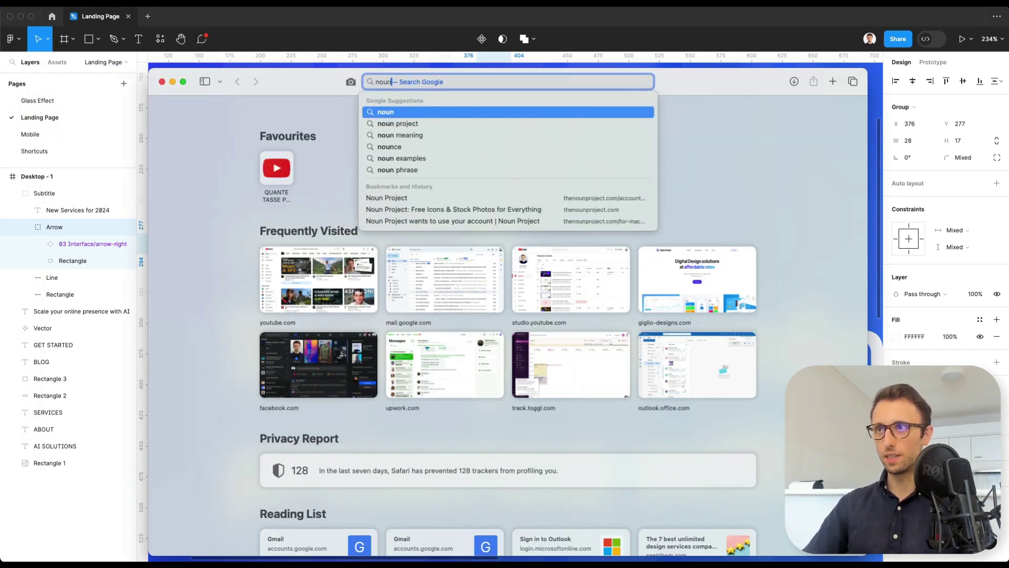
left_click(487, 208)
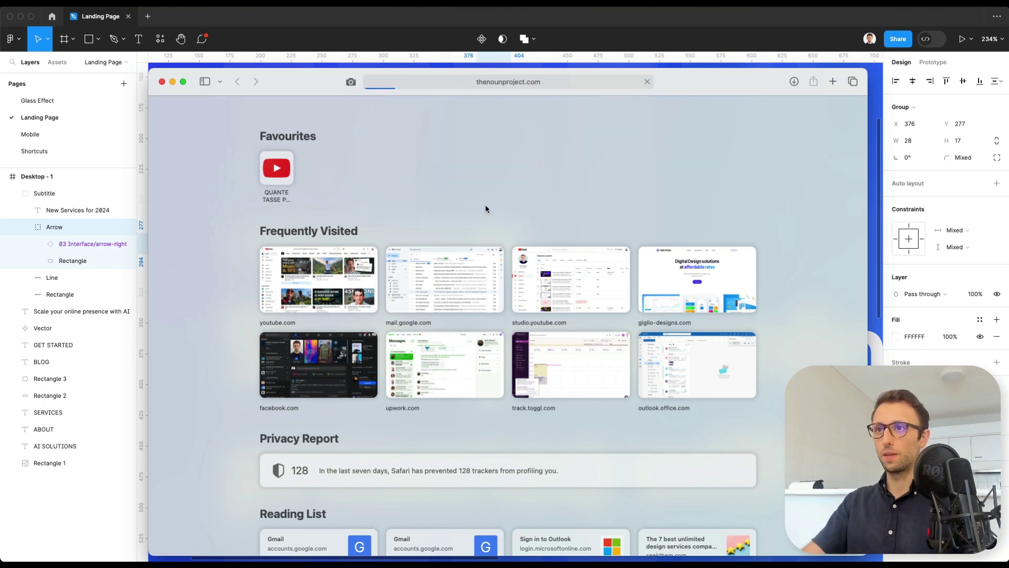
left_click(448, 279)
type("arr")
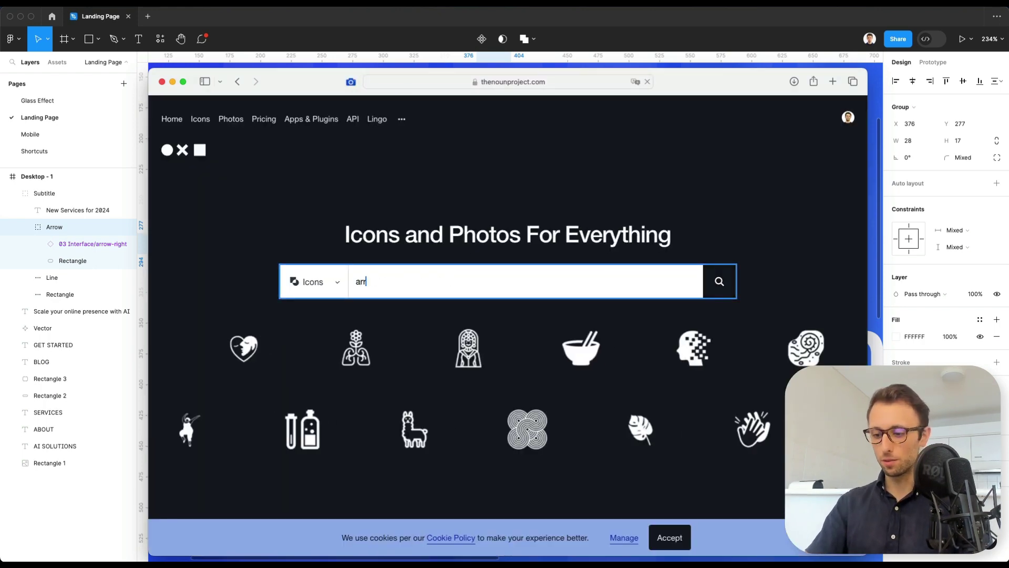
type("ows")
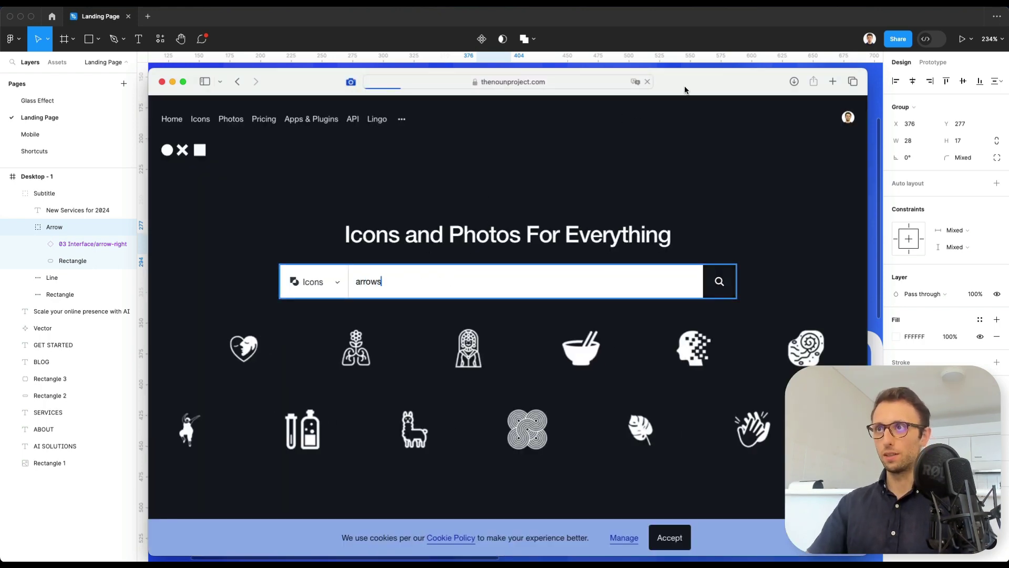
Scroll through the arrows icon results, then close the browser window
left_click_drag(685, 90, 722, 70)
scroll(727, 179, "down", 10)
scroll(728, 179, "down", 15)
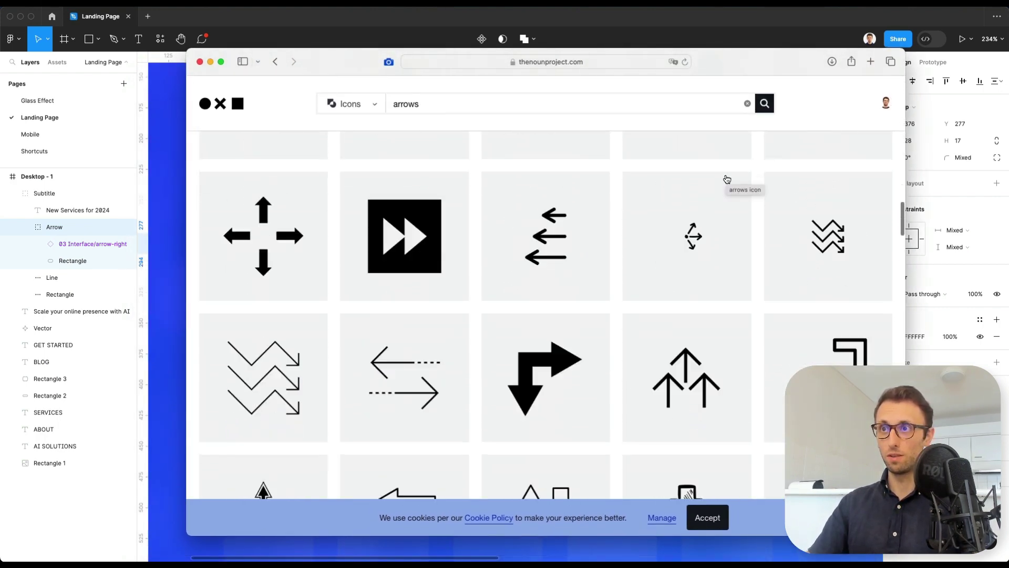
scroll(728, 179, "down", 15)
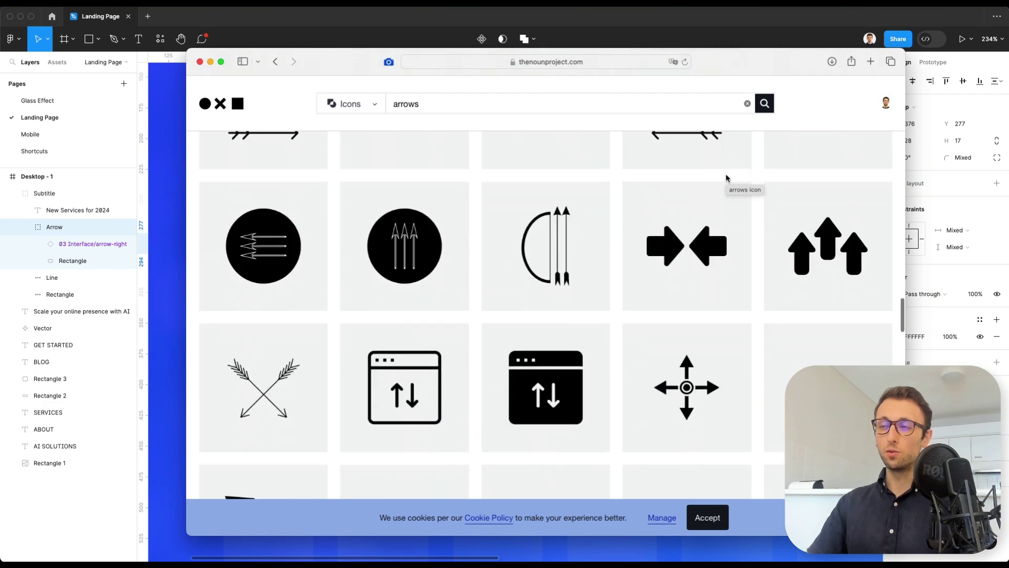
scroll(728, 178, "down", 8)
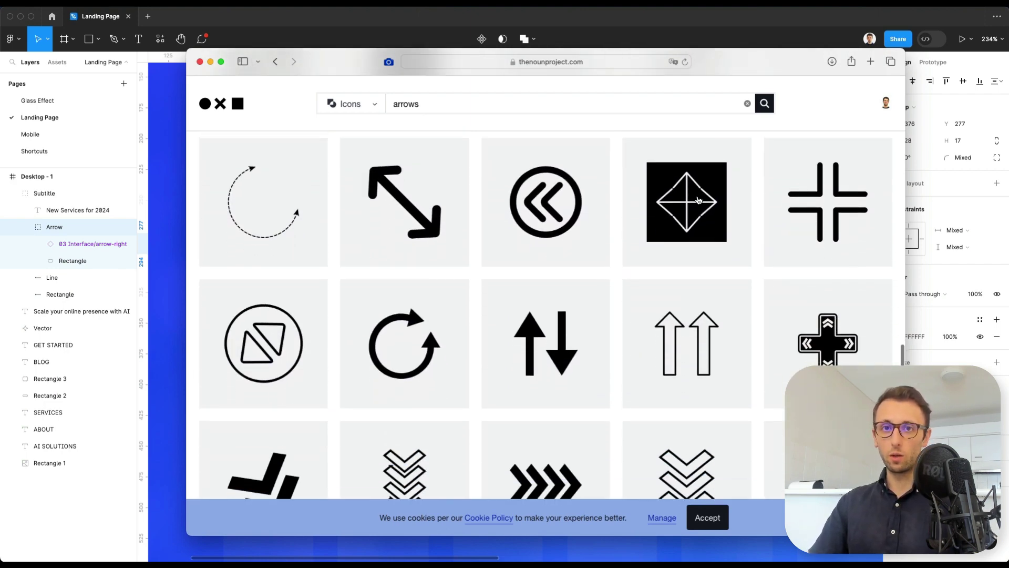
scroll(698, 200, "down", 5)
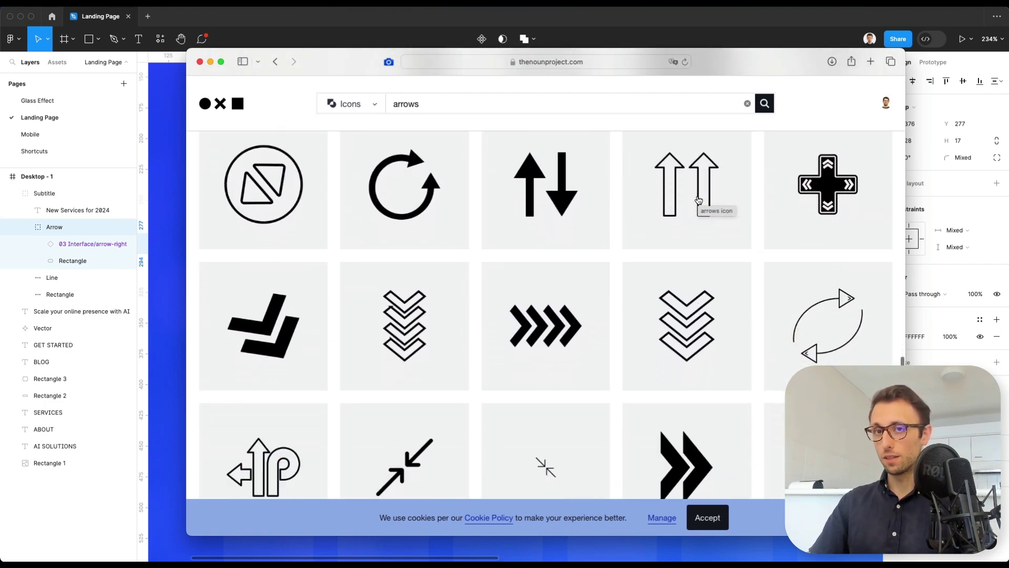
scroll(615, 251, "down", 5)
scroll(615, 253, "down", 15)
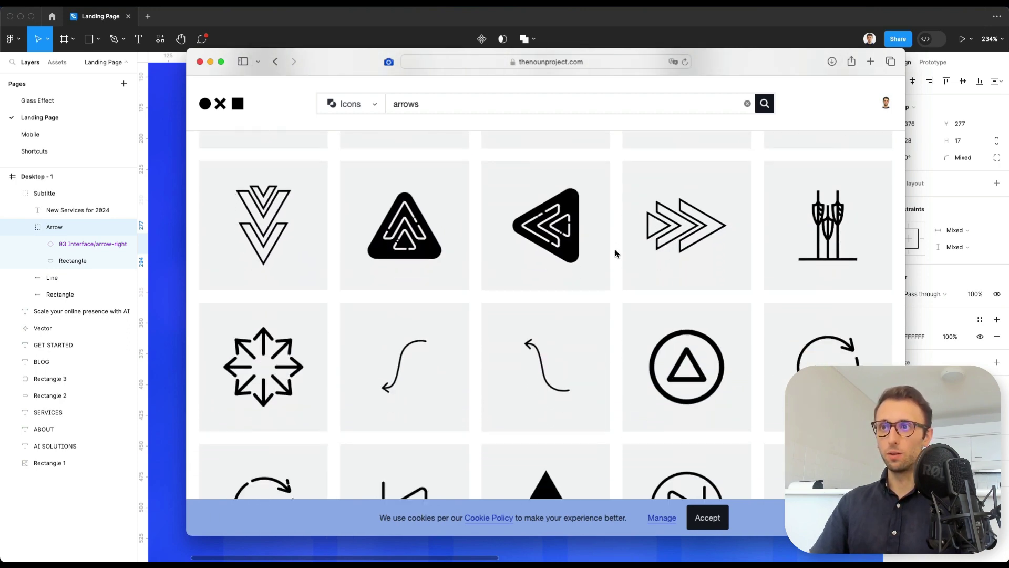
scroll(616, 254, "down", 15)
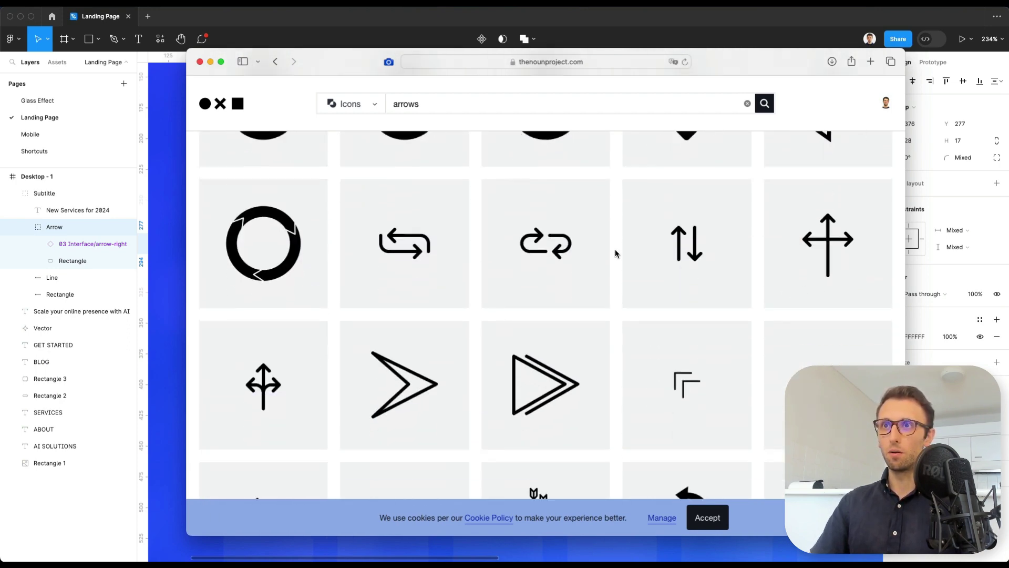
left_click(200, 62)
scroll(401, 176, "down", 10)
Copy the GET STARTED button below the headline and group its label and shape
scroll(226, 236, "down", 2)
left_click(210, 229)
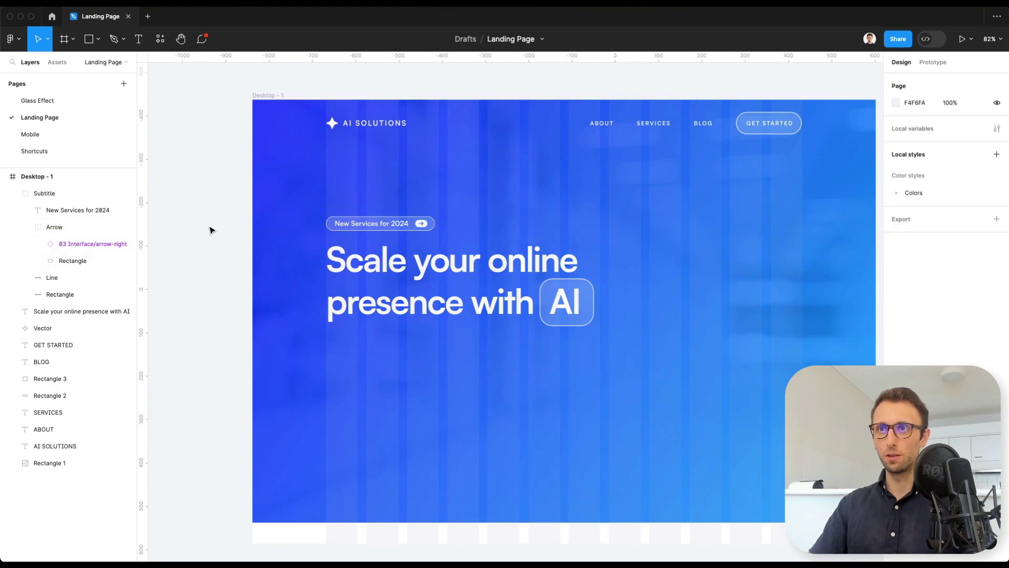
scroll(232, 234, "down", 1)
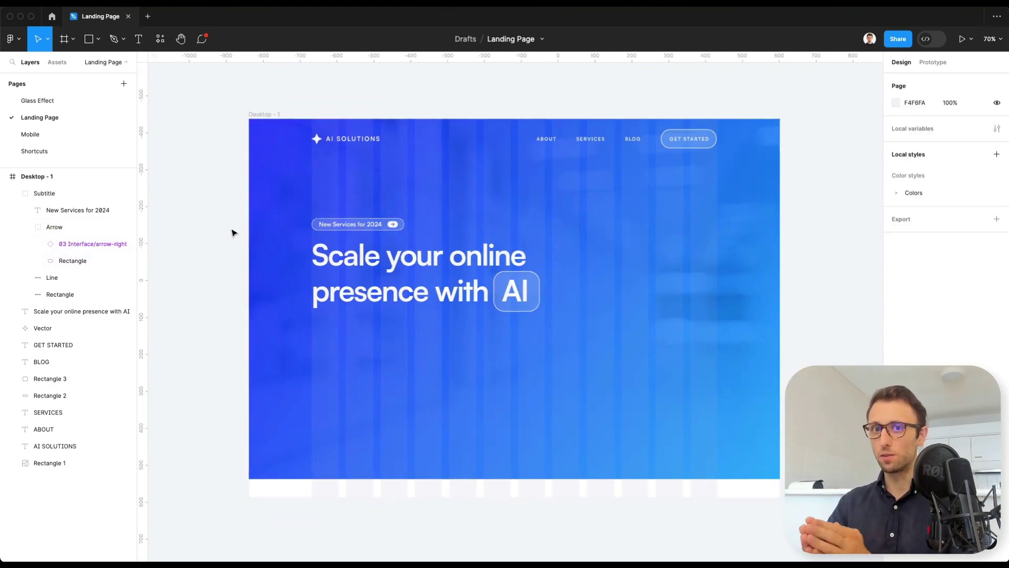
left_click(370, 327)
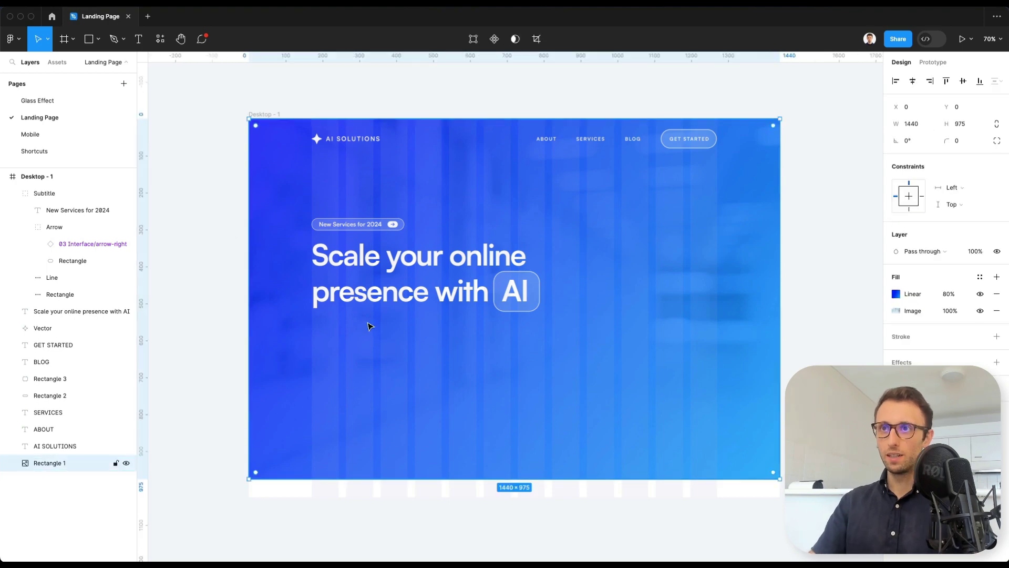
left_click(681, 139)
left_click(697, 149, "shift")
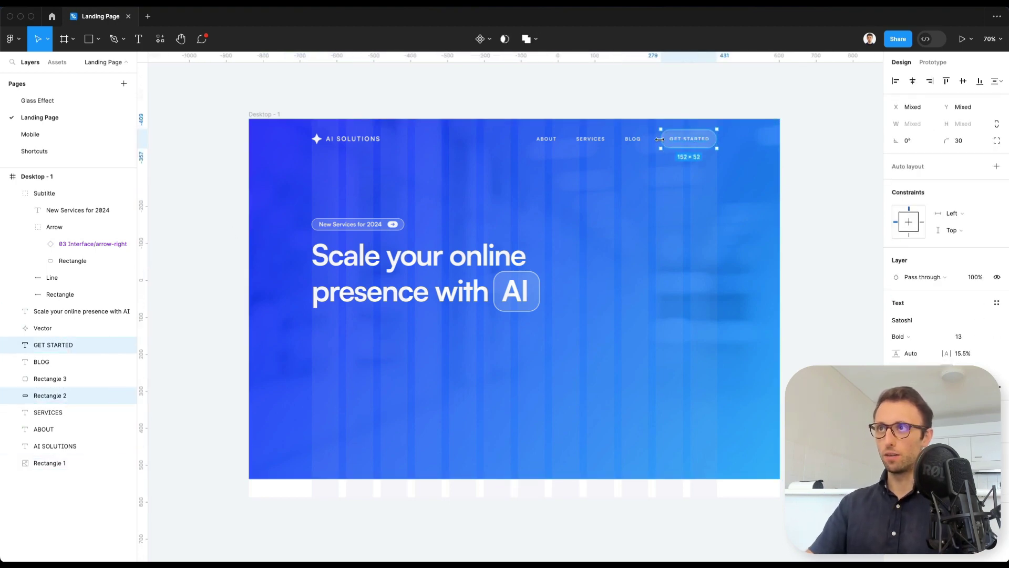
left_click_drag(696, 150, 356, 331)
key("super+g")
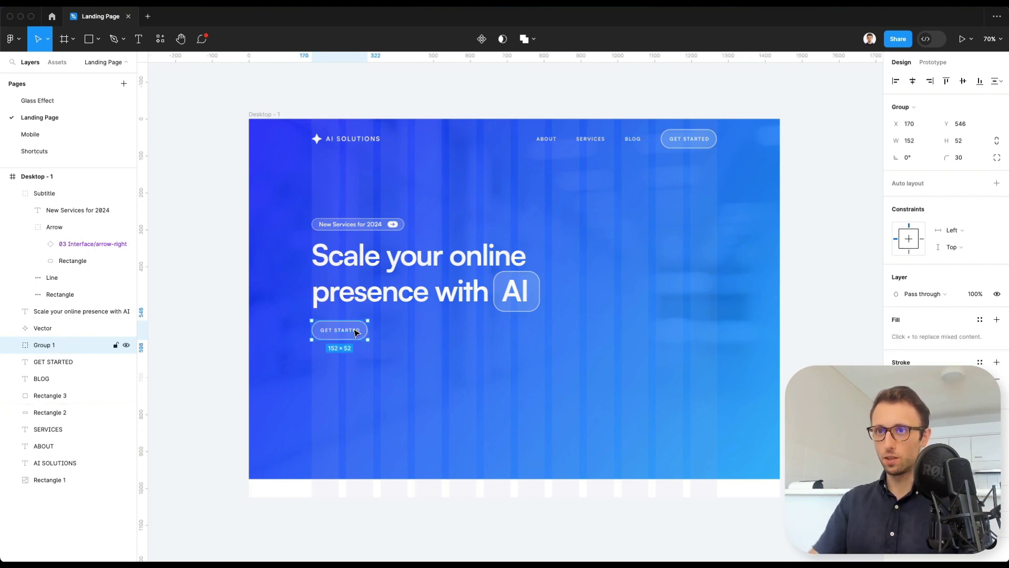
Change the copied button's label to 'How it Works' and centre it
scroll(347, 331, "up", 5)
double_click(340, 331)
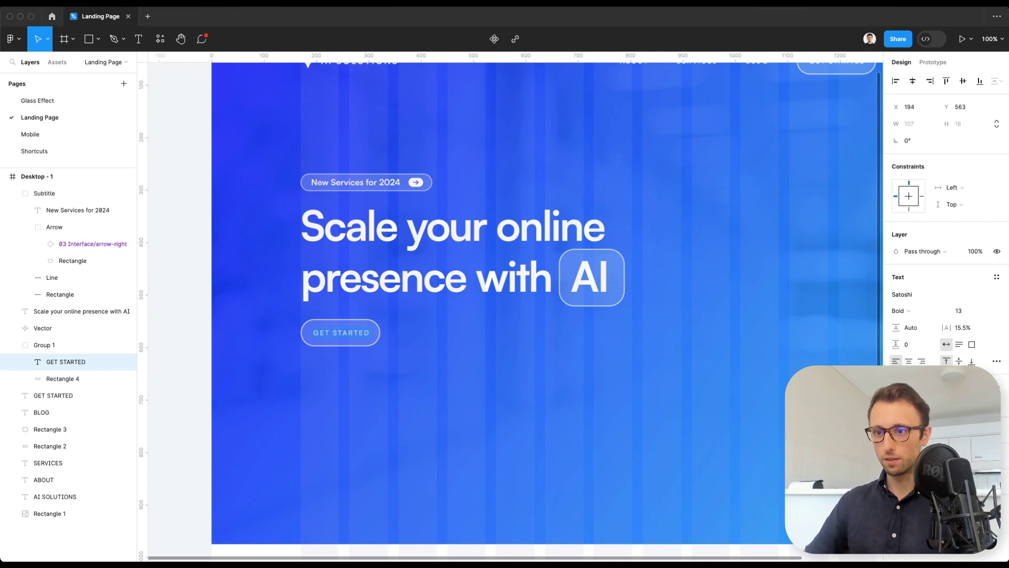
key("super+shift+r")
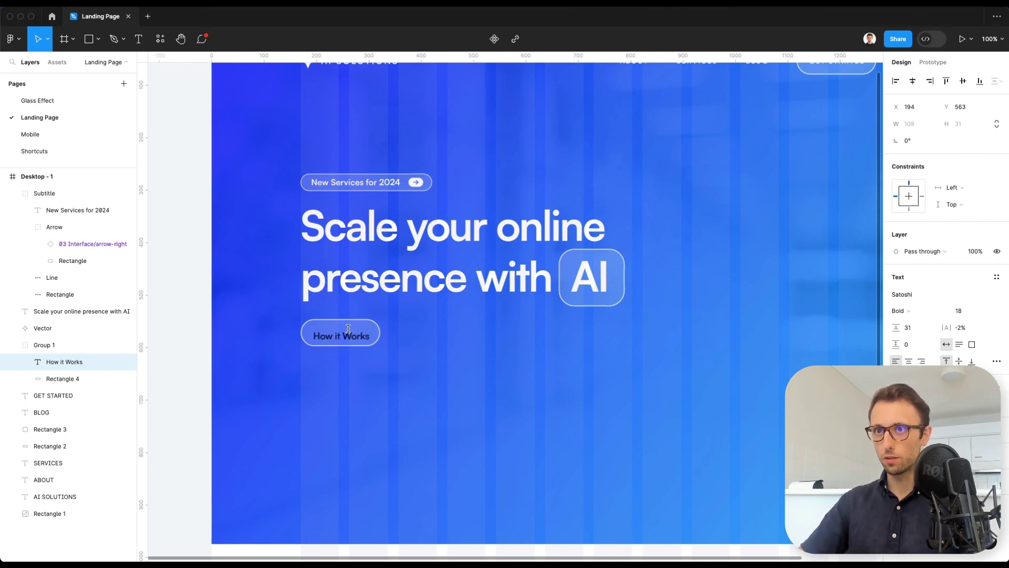
key("Up")
key("Up")
key("Up")
key("Up")
key("Up")
key("Up")
key("Up")
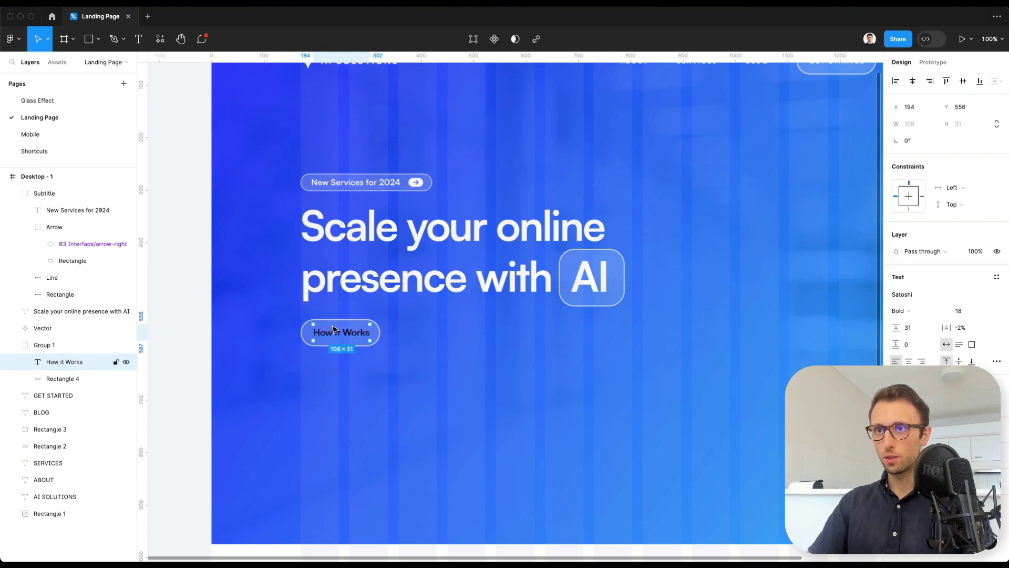
Raise the button fill opacity to 100% and resize the pill to 167×58
left_click(303, 332)
left_click(949, 294)
type("50")
key("Return")
key("shift+Up")
key("shift+Up")
key("shift+Up")
key("shift+Up")
key("shift+Up")
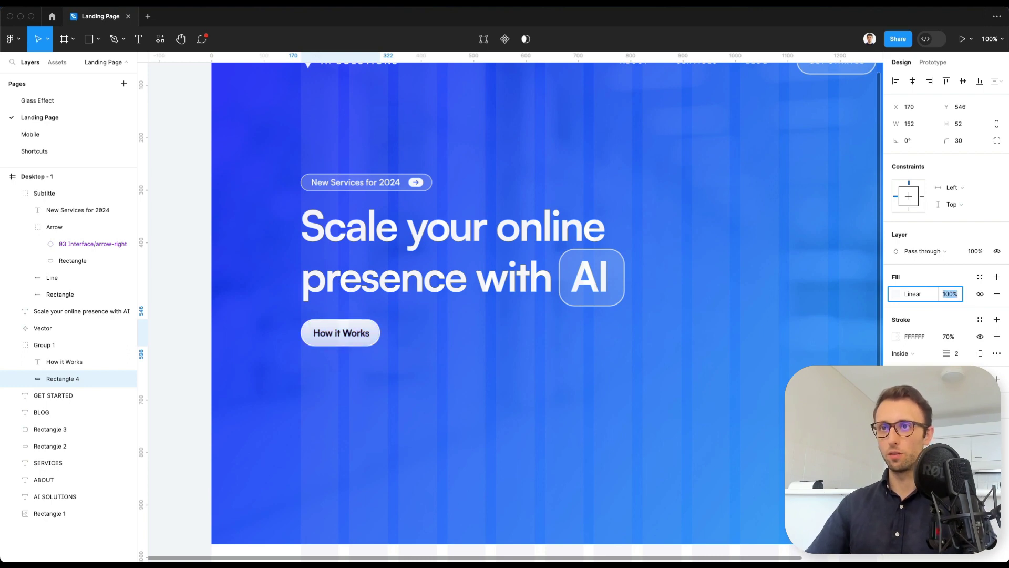
scroll(400, 323, "up", 5)
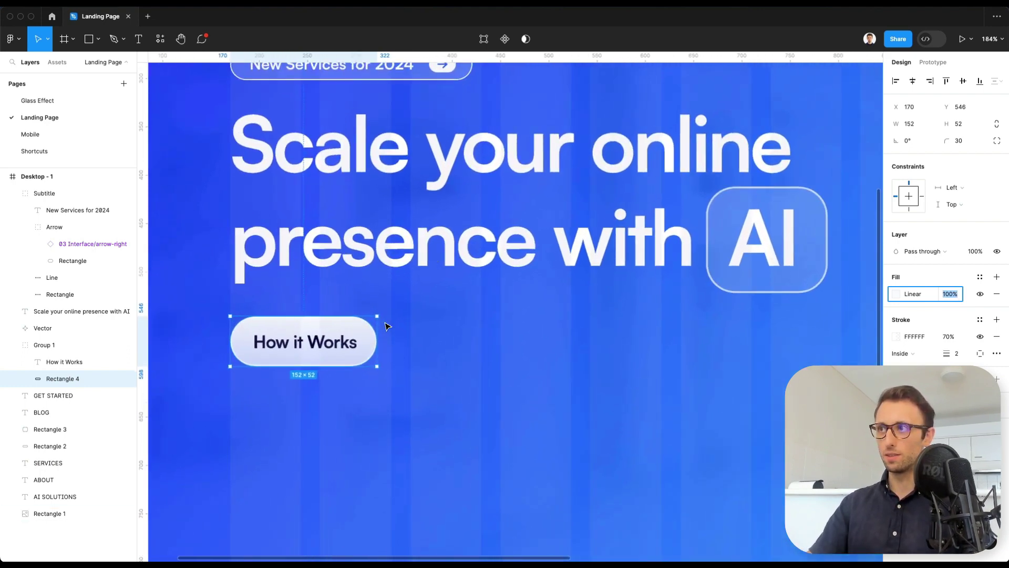
left_click_drag(377, 340, 392, 341)
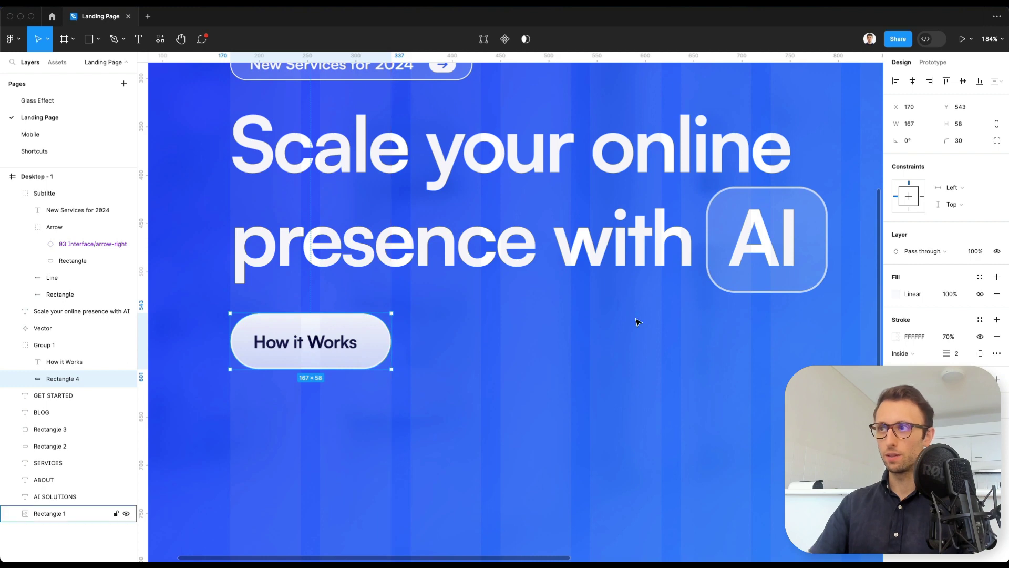
Replace the button's gradient fill with solid white at 100%
left_click(996, 277)
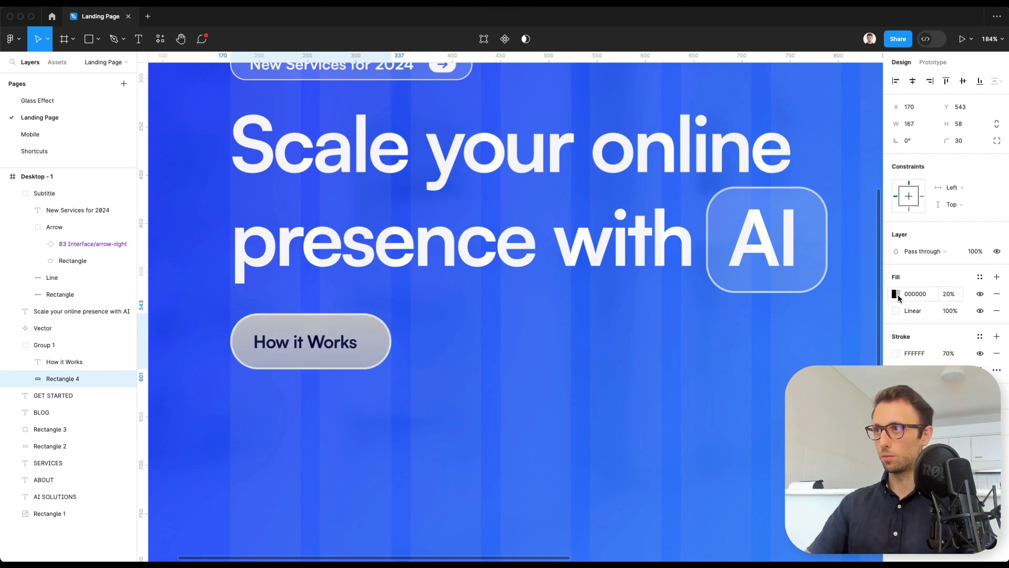
left_click(896, 294)
left_click(949, 294)
type("100")
key("Return")
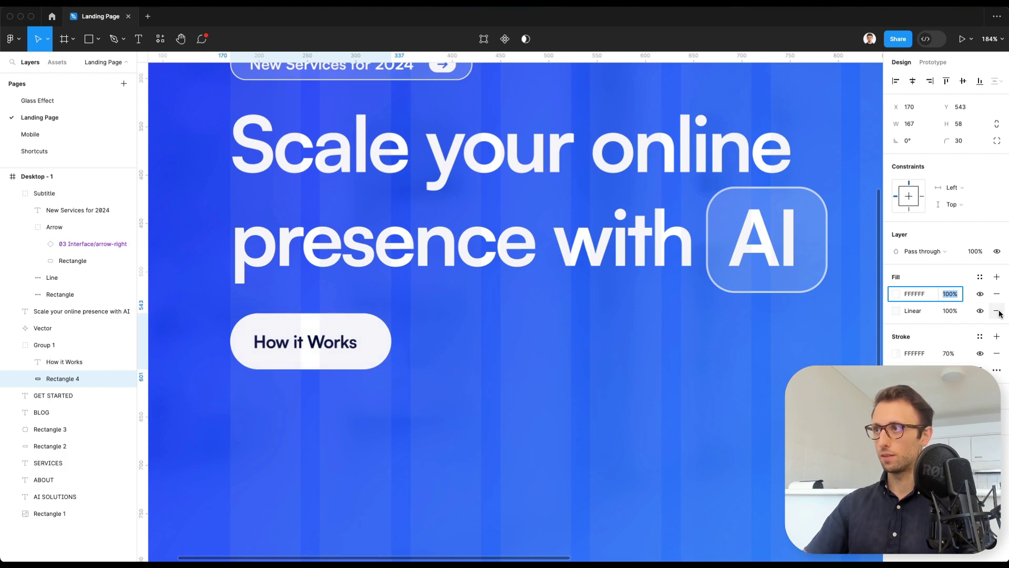
left_click(996, 310)
scroll(427, 382, "down", 5)
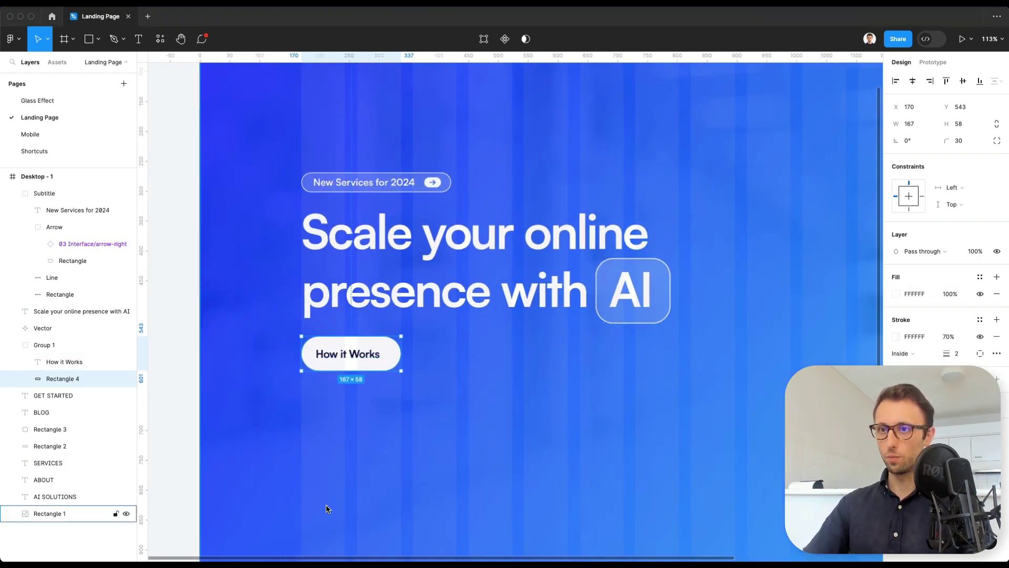
Paste the purple arrow icon into the button, right after the How it Works label
key("ctrl+v")
scroll(386, 355, "up", 5)
left_click_drag(425, 358, 411, 358)
scroll(414, 359, "down", 3)
Widen the button's Rectangle 4 background to 187×58 to fit the arrow
left_click(397, 340)
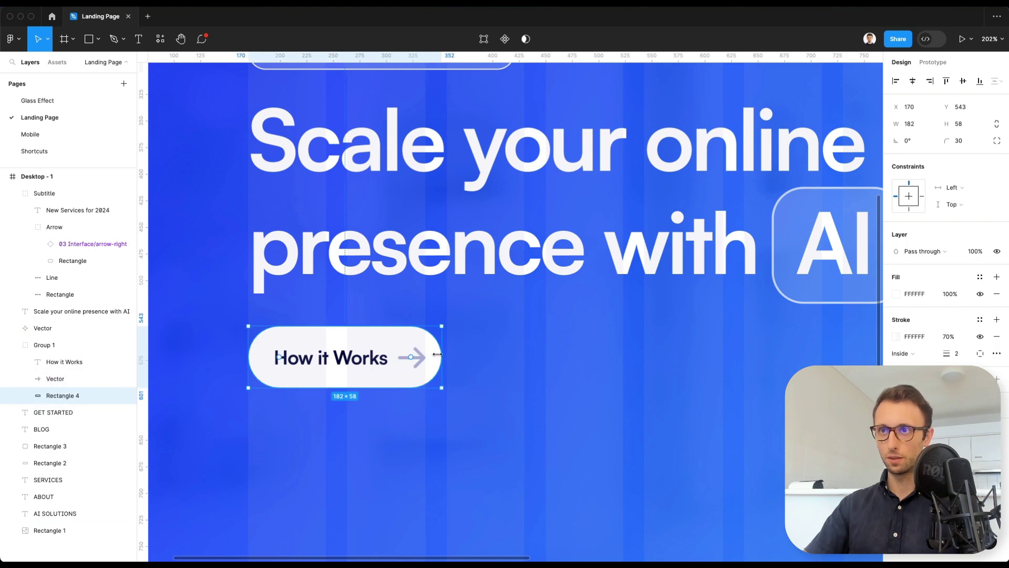
scroll(480, 371, "down", 2)
scroll(480, 370, "down", 4)
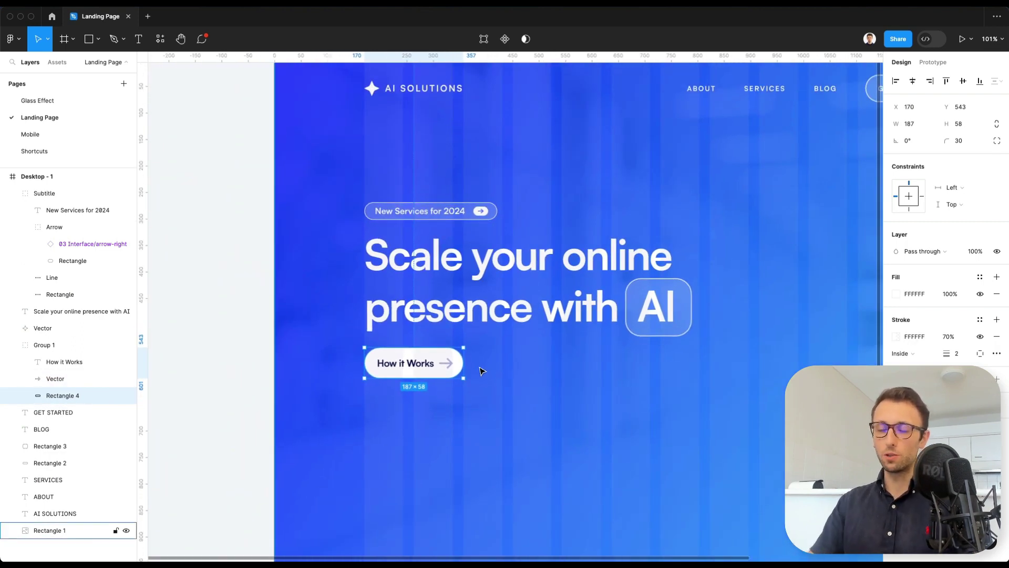
left_click(259, 363)
scroll(258, 362, "down", 1)
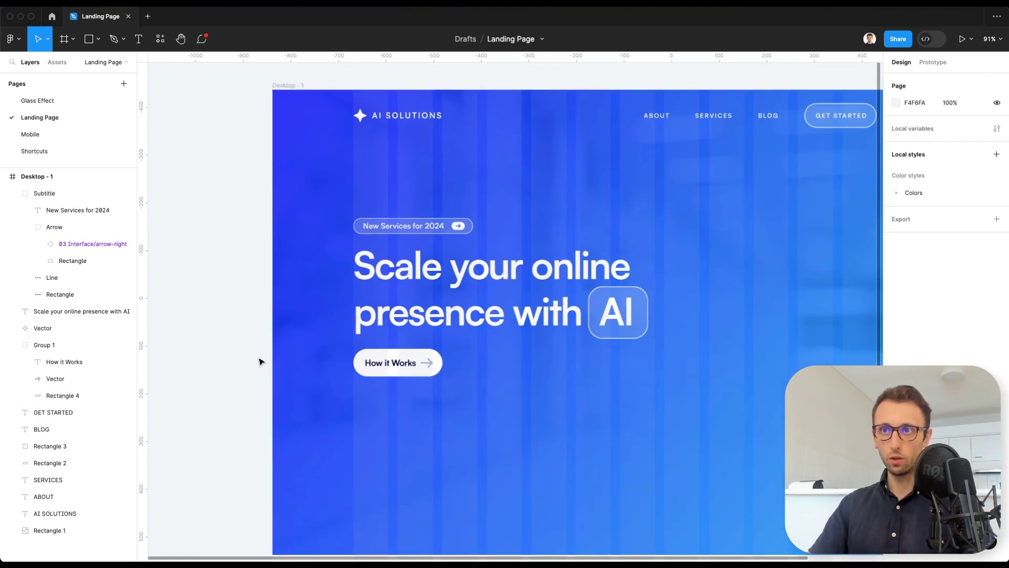
scroll(259, 362, "down", 2)
scroll(259, 362, "right", 3)
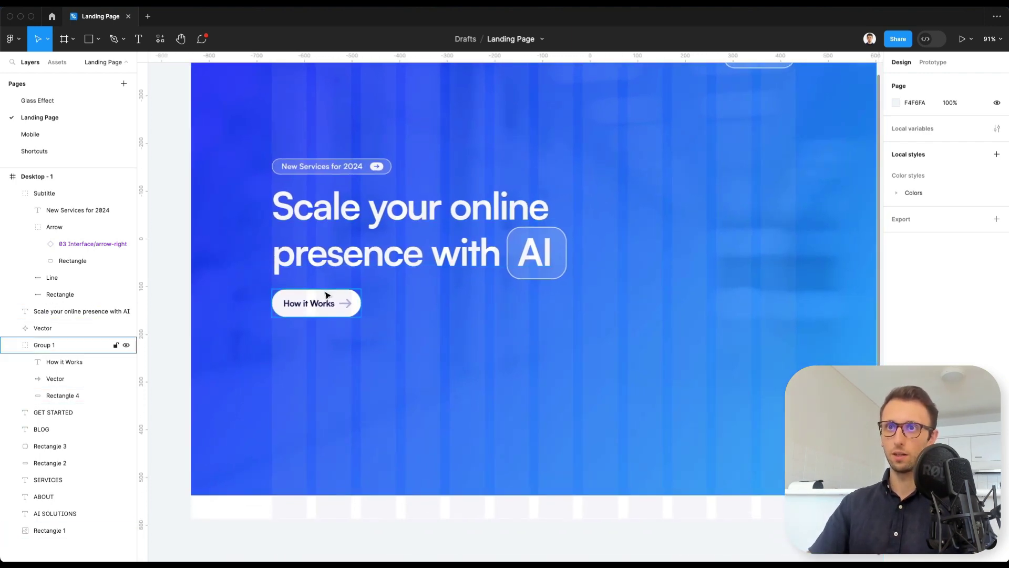
left_click(297, 300)
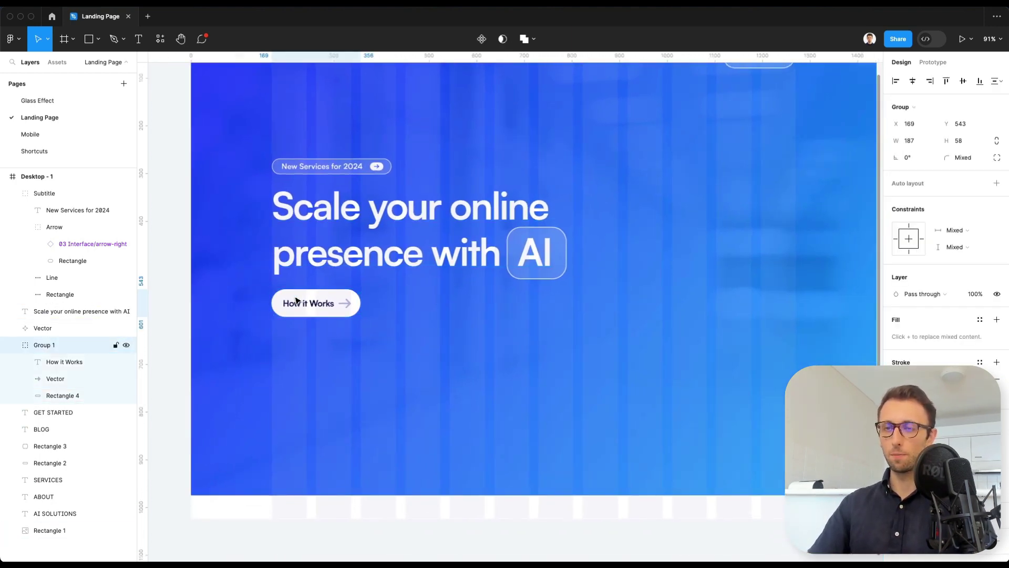
left_click(173, 277)
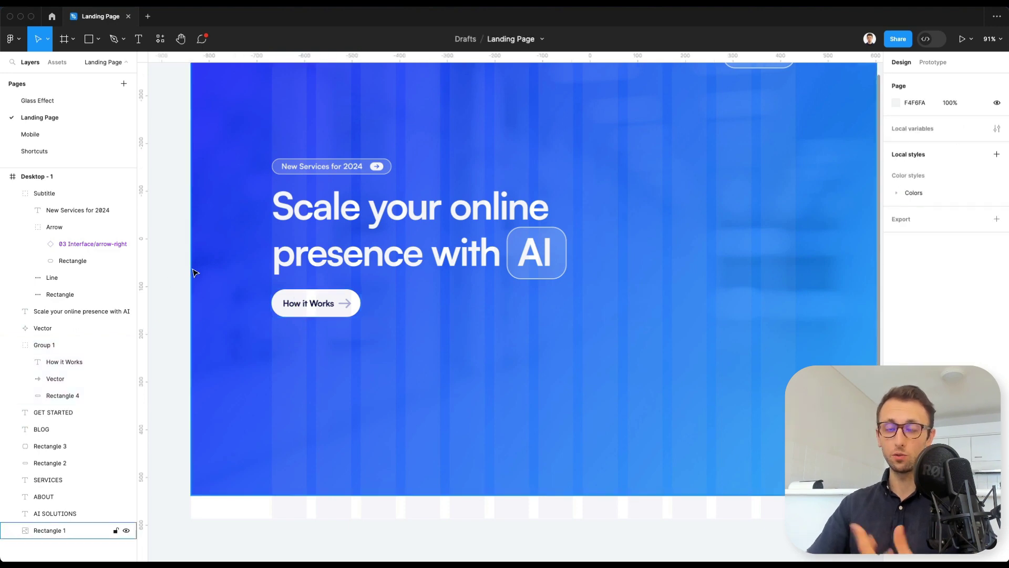
scroll(193, 273, "up", 1)
scroll(204, 271, "down", 2)
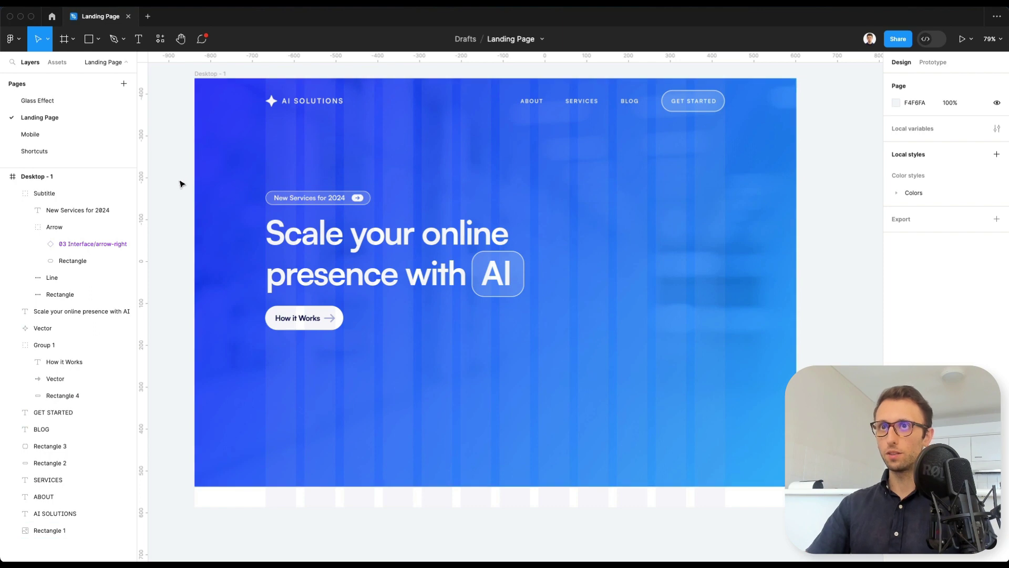
Nudge the hero tag, headline and button down slightly
left_click_drag(185, 185, 534, 349)
key("shift+Down")
key("shift+Down")
key("shift+Down")
key("shift+Down")
left_click(524, 526)
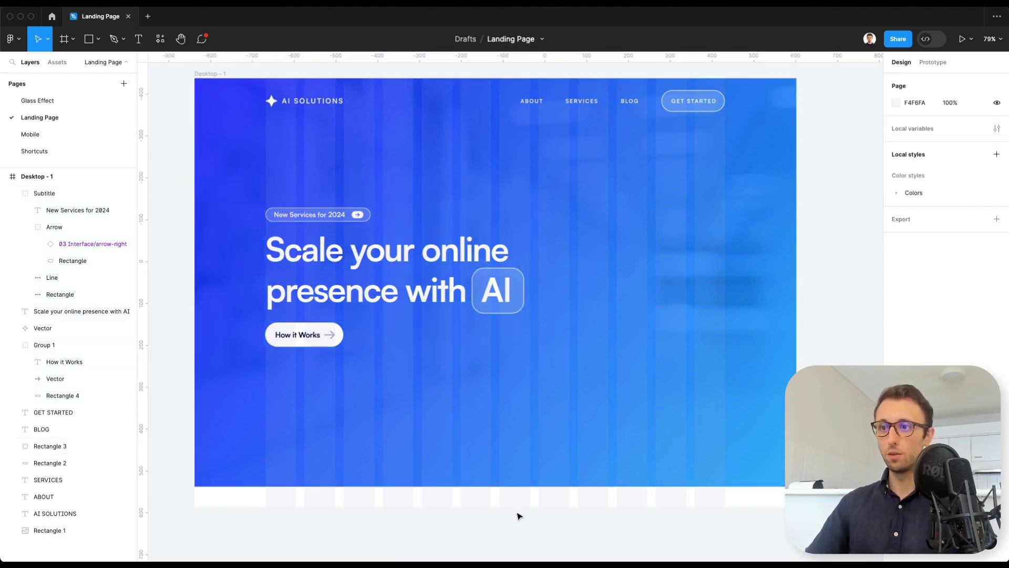
left_click(689, 272)
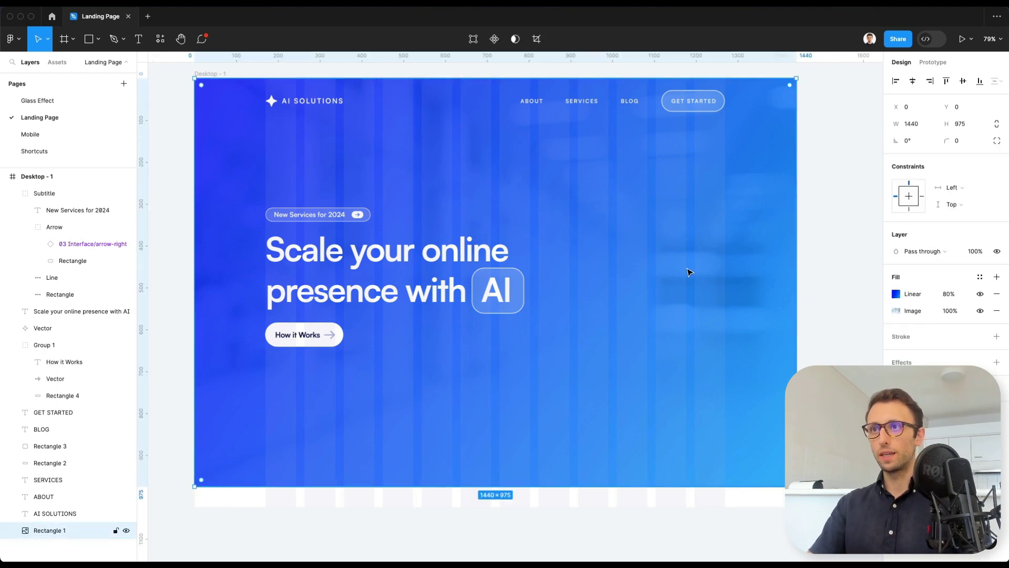
left_click(818, 240)
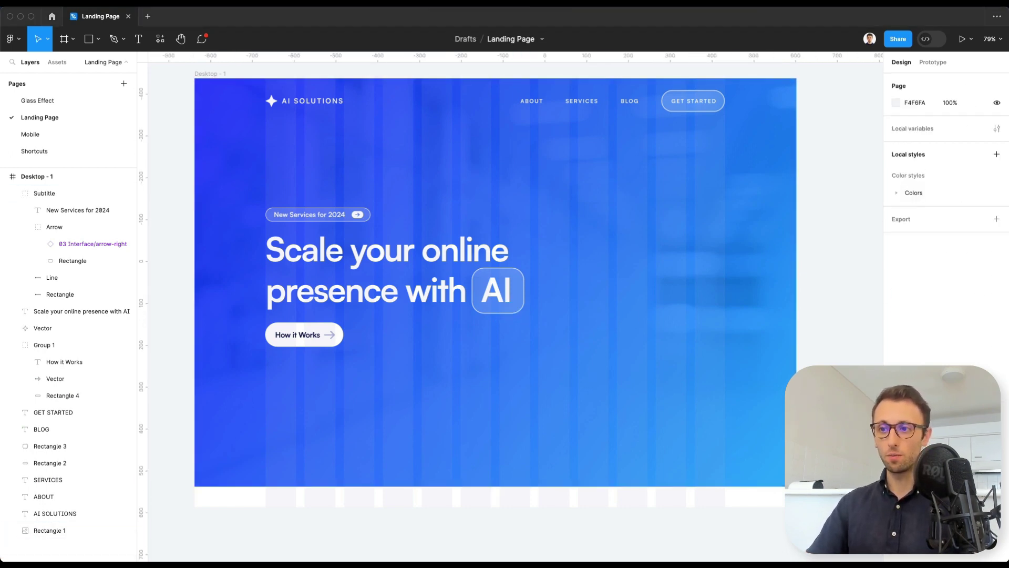
Paste the suited-man portrait and place it raised on the hero's right side
key("ctrl+v")
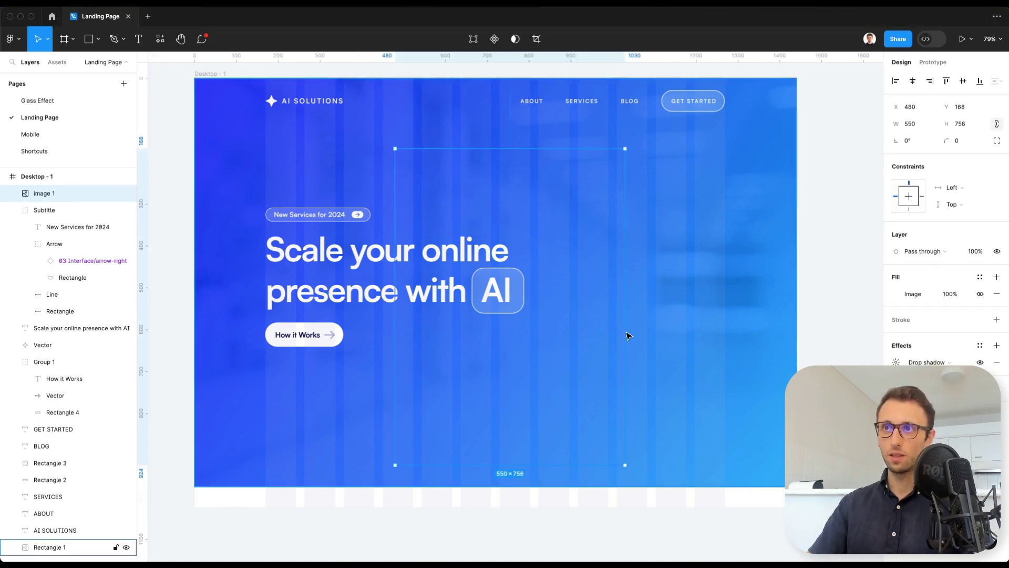
left_click_drag(528, 318, 666, 337)
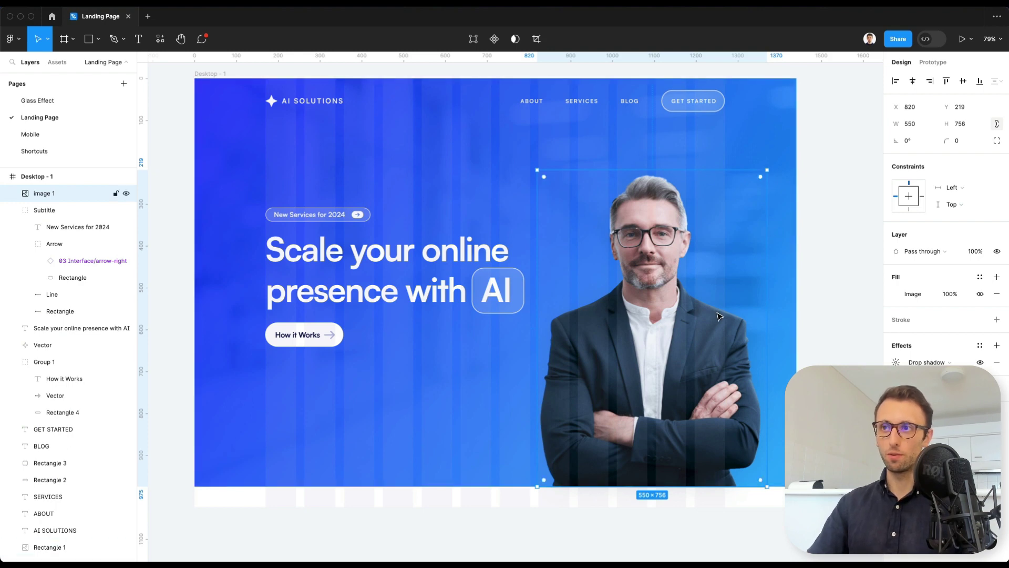
left_click_drag(714, 333, 687, 315)
Shorten the blue hero background to 899 tall and nudge the headline block up
left_click(448, 430)
left_click_drag(410, 488, 425, 455)
key("Escape")
scroll(458, 463, "down", 3)
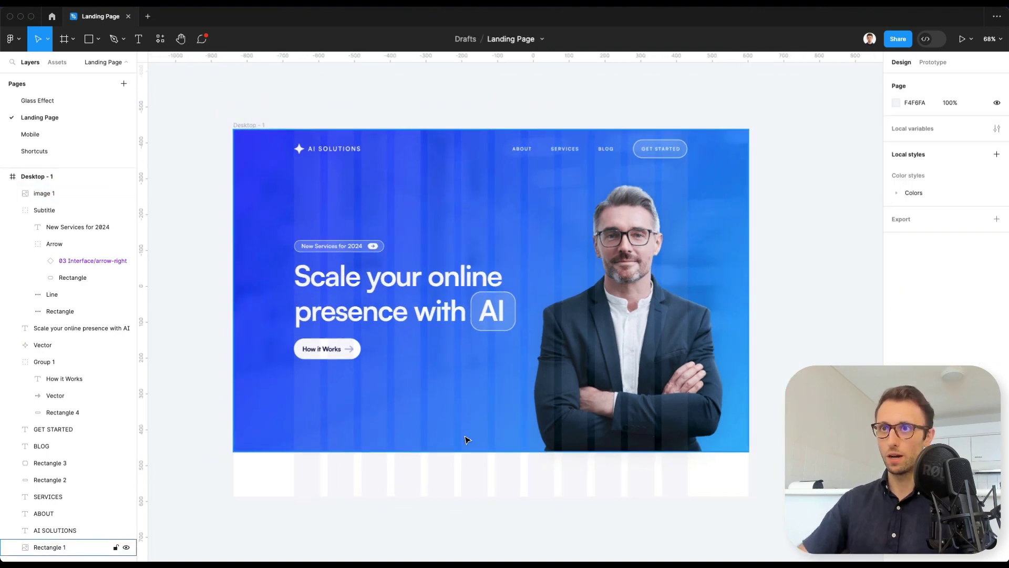
left_click_drag(188, 226, 494, 382)
key("shift+Up")
key("shift+Up")
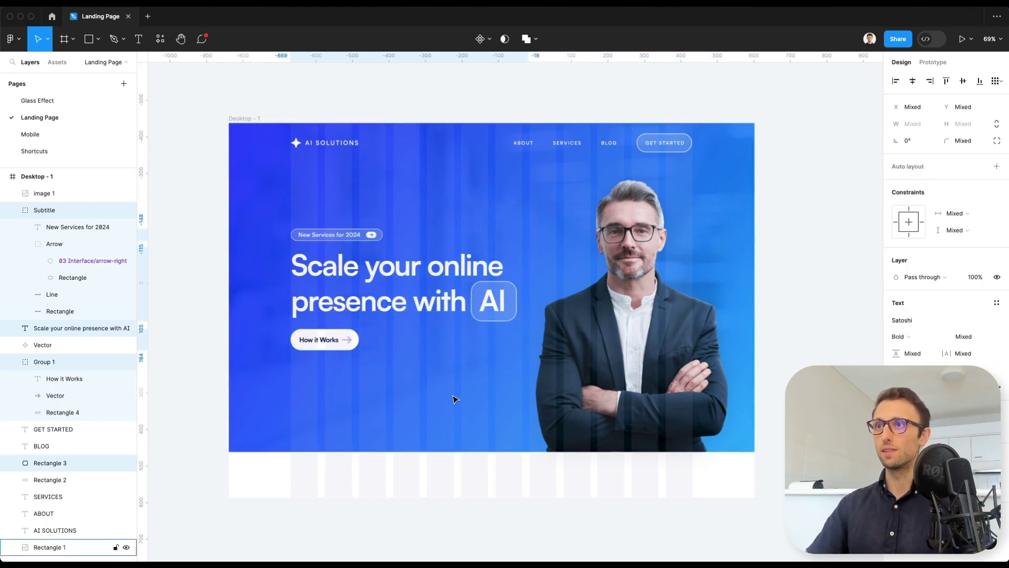
Lengthen the Desktop - 1 frame by dragging its bottom edge down to 2319 tall
left_click(173, 264)
scroll(266, 293, "down", 3)
scroll(262, 127, "up", 2)
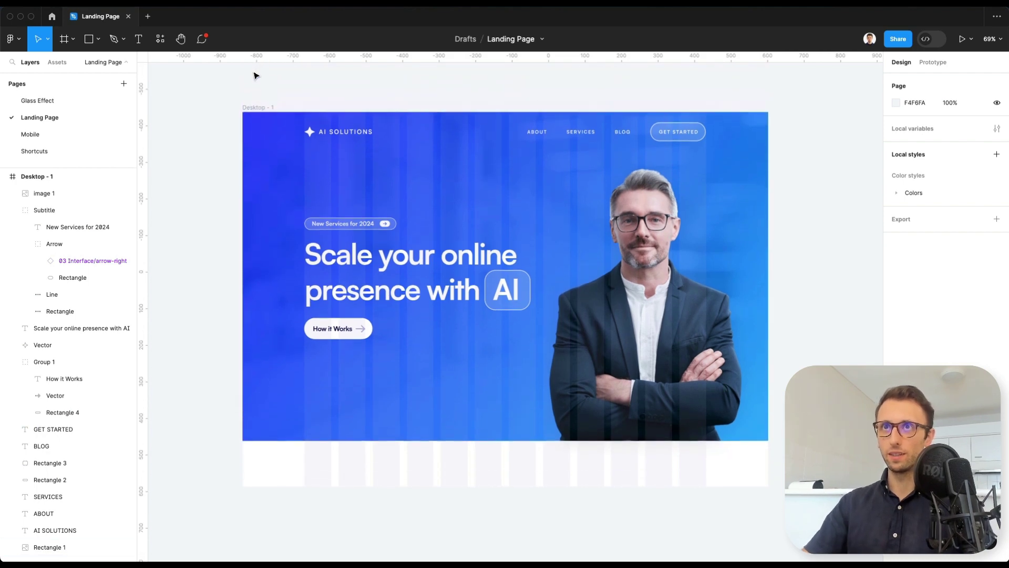
left_click(253, 107)
scroll(415, 118, "down", 4)
scroll(416, 118, "down", 3)
scroll(445, 185, "down", 5)
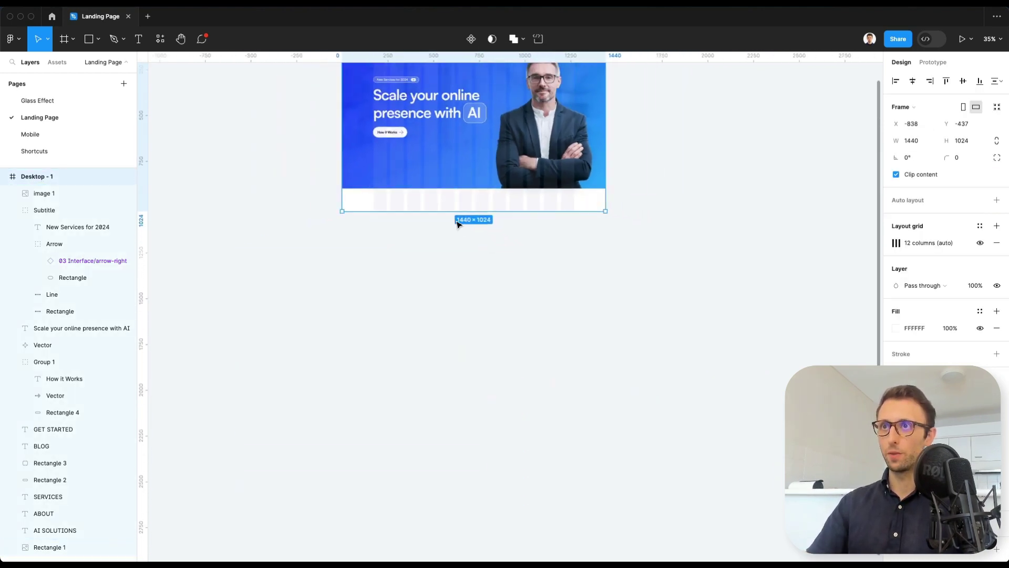
left_click_drag(446, 209, 446, 452)
left_click(329, 263)
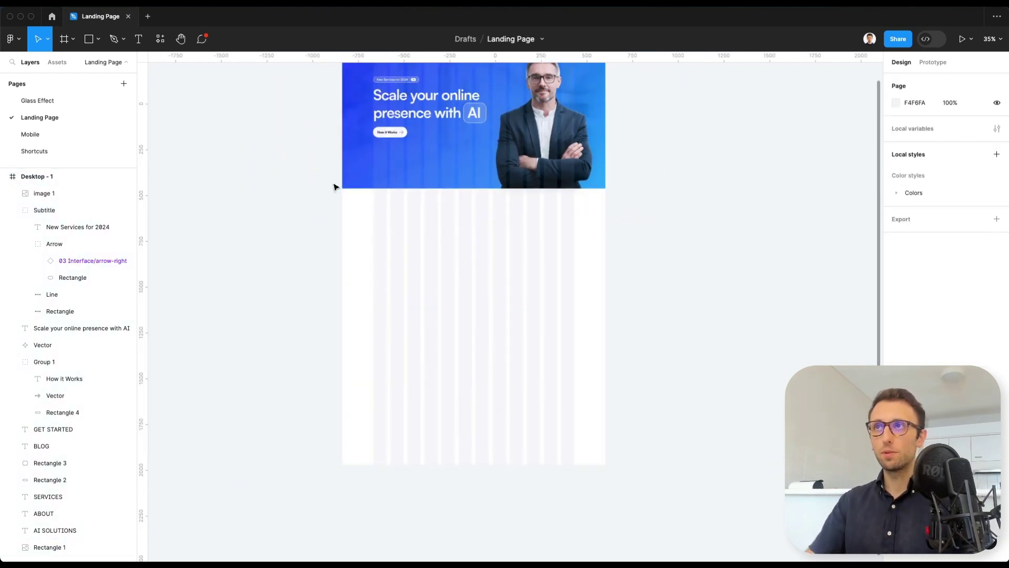
scroll(365, 184, "up", 4)
scroll(368, 191, "up", 4)
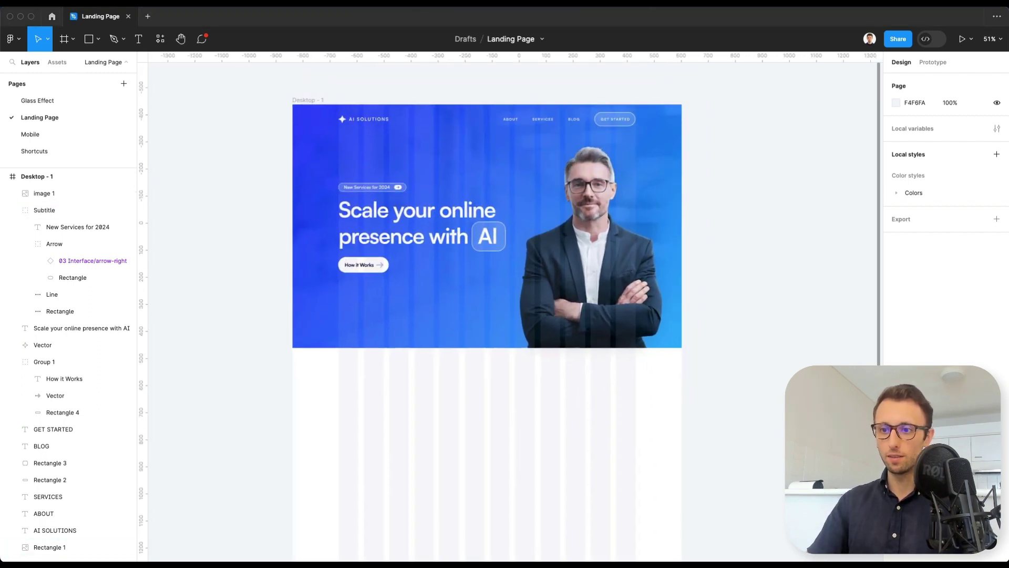
Paste the Logos row (stripe, asana, Google, Spotify, Trustpilot) and place it below the hero
right_click(405, 389)
key("Escape")
key("ctrl+v")
left_click_drag(439, 386, 442, 380)
left_click(471, 423)
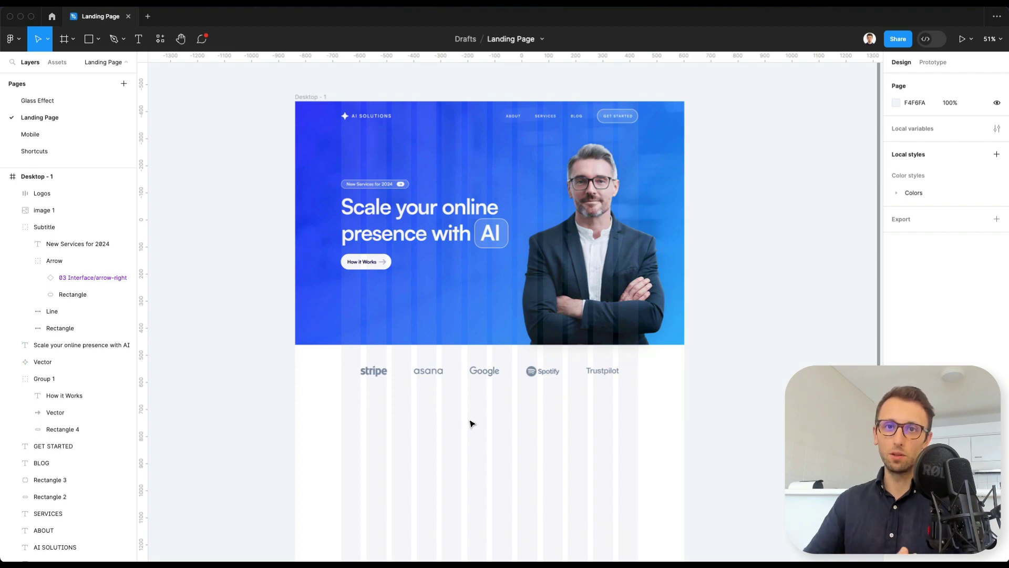
Launch the Vector Logos plugin from the main menu's Plugins list
left_click(13, 38)
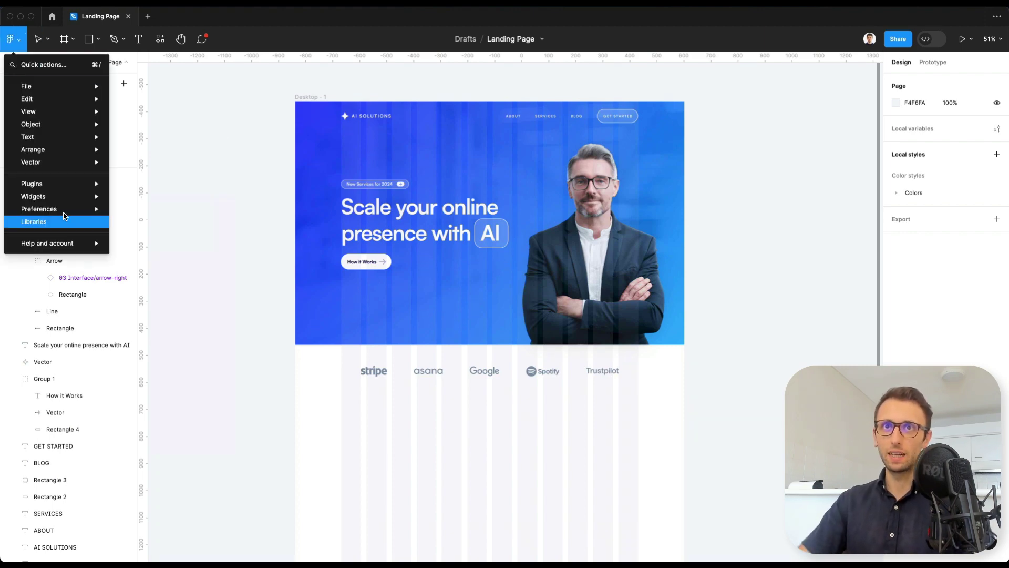
mouse_move(61, 208)
mouse_move(64, 186)
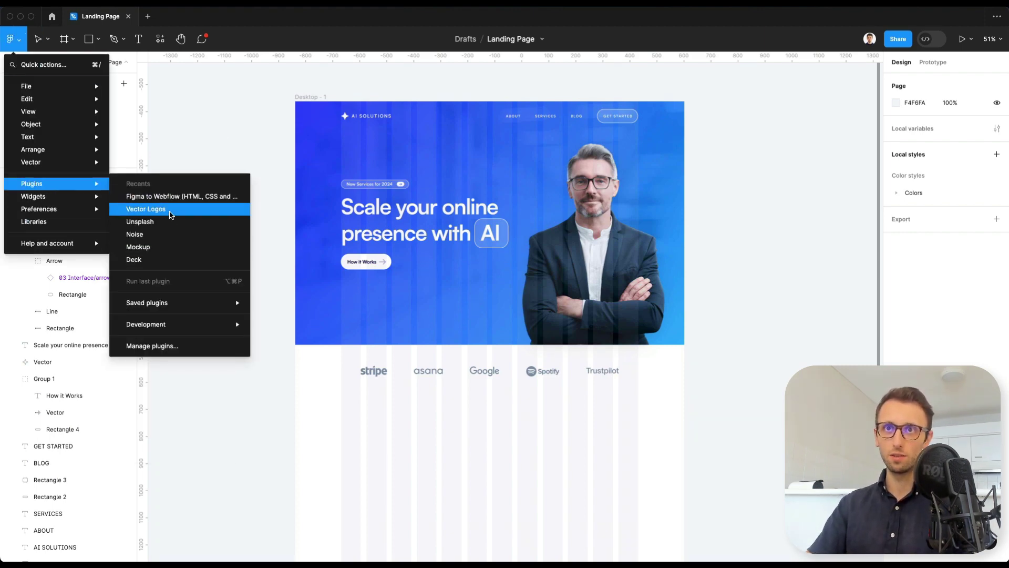
left_click(171, 215)
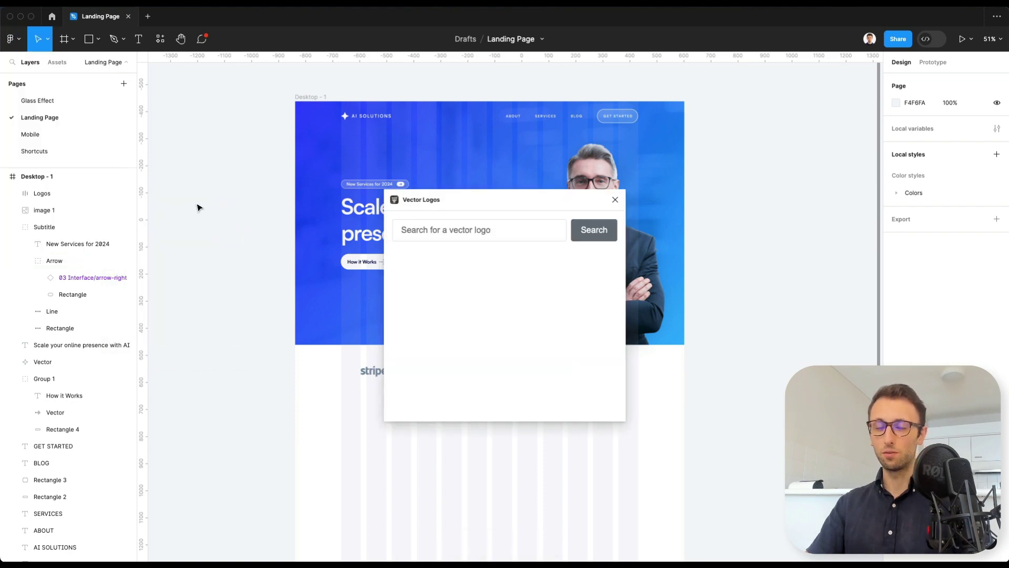
Search the Vector Logos plugin for Google logos and browse the results
left_click(429, 230)
type("google")
key("Return")
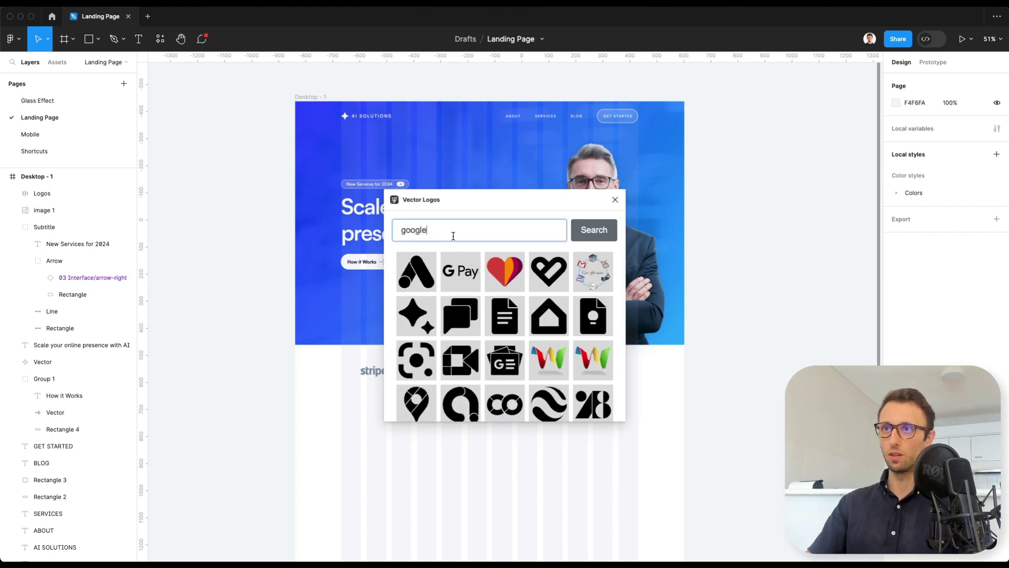
scroll(501, 297, "down", 6)
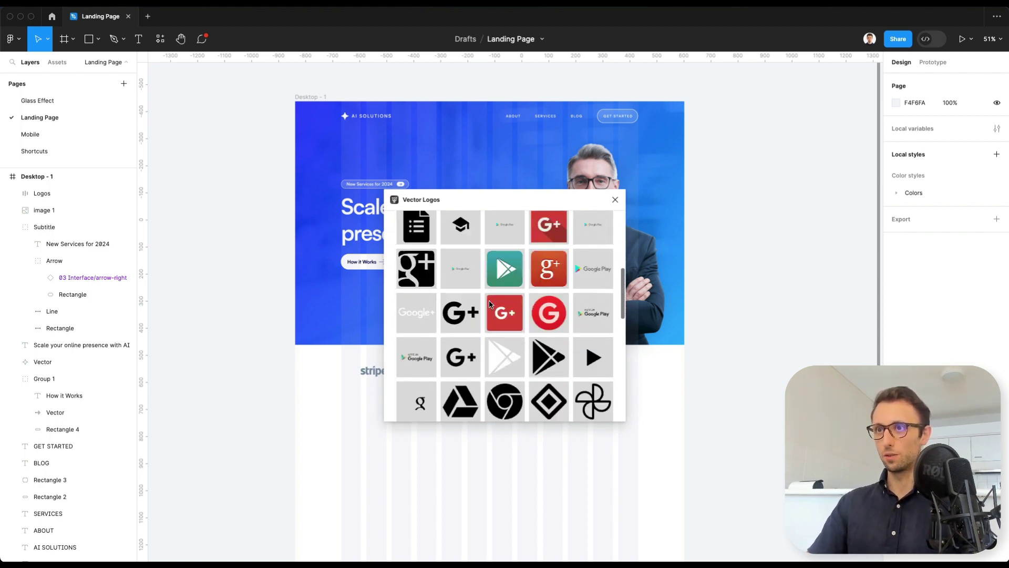
scroll(489, 302, "down", 5)
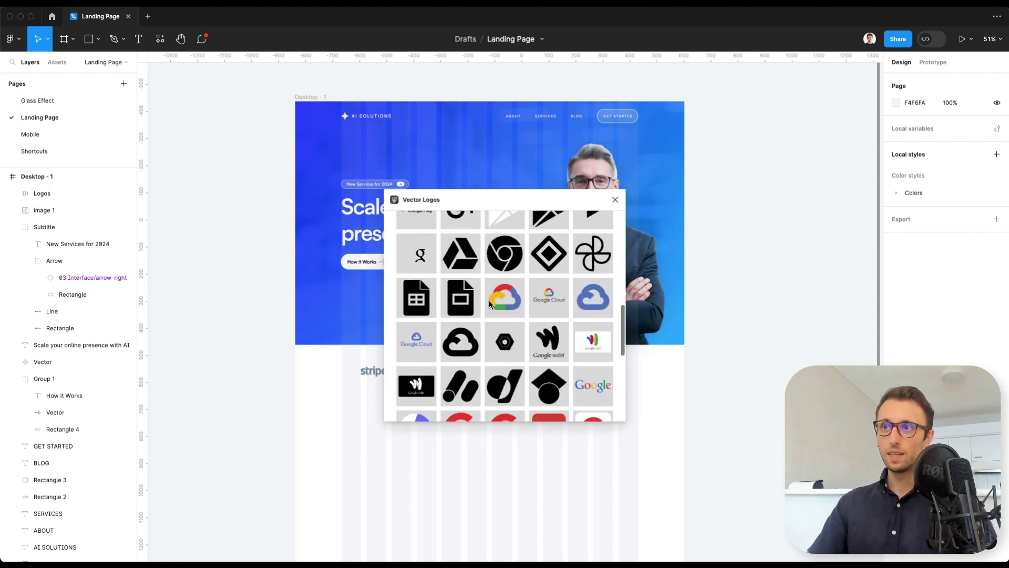
scroll(489, 304, "up", 5)
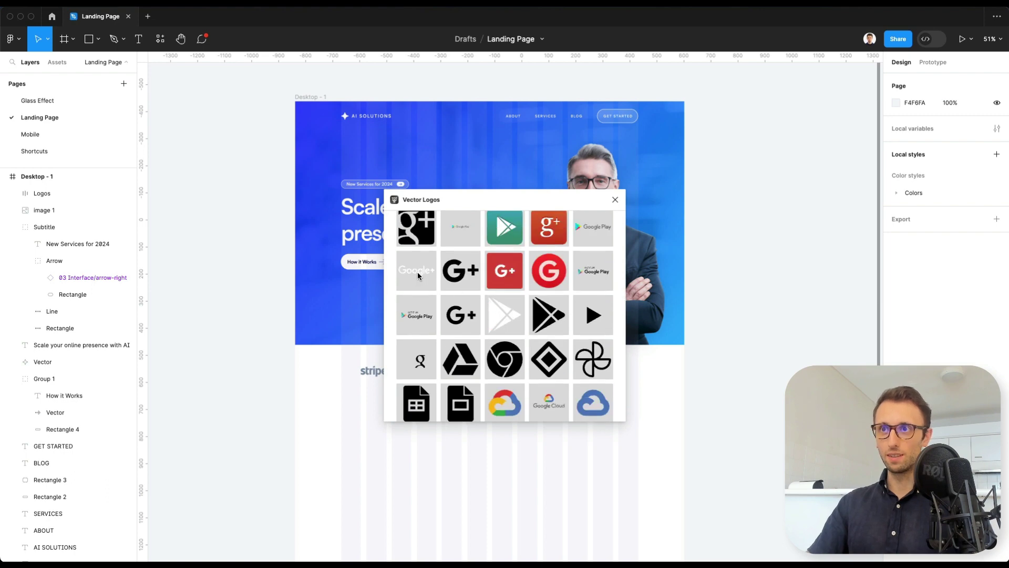
scroll(436, 316, "down", 6)
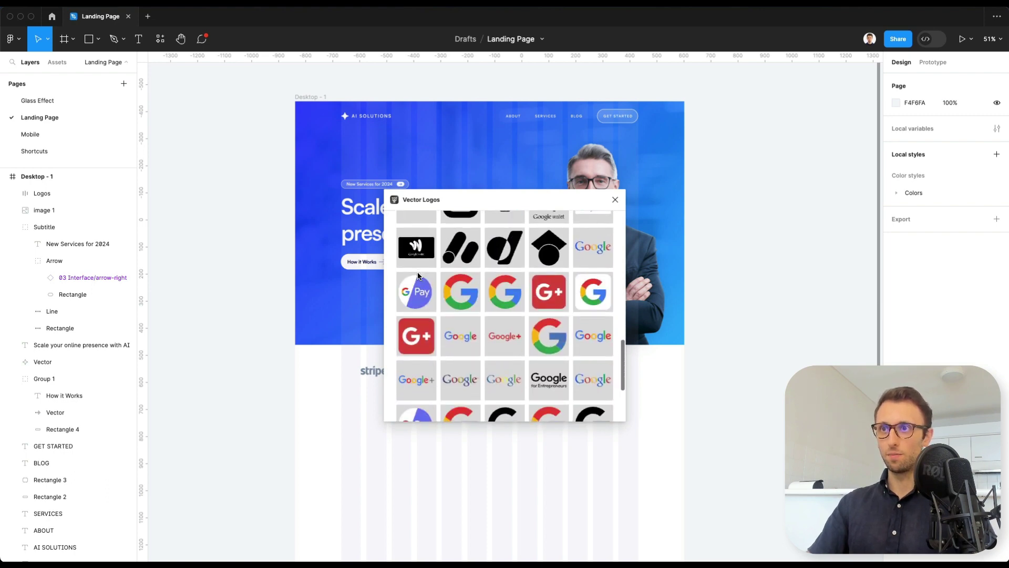
Insert the Google wordmark, move it below the logos row and turn it into a plain group
left_click(466, 334)
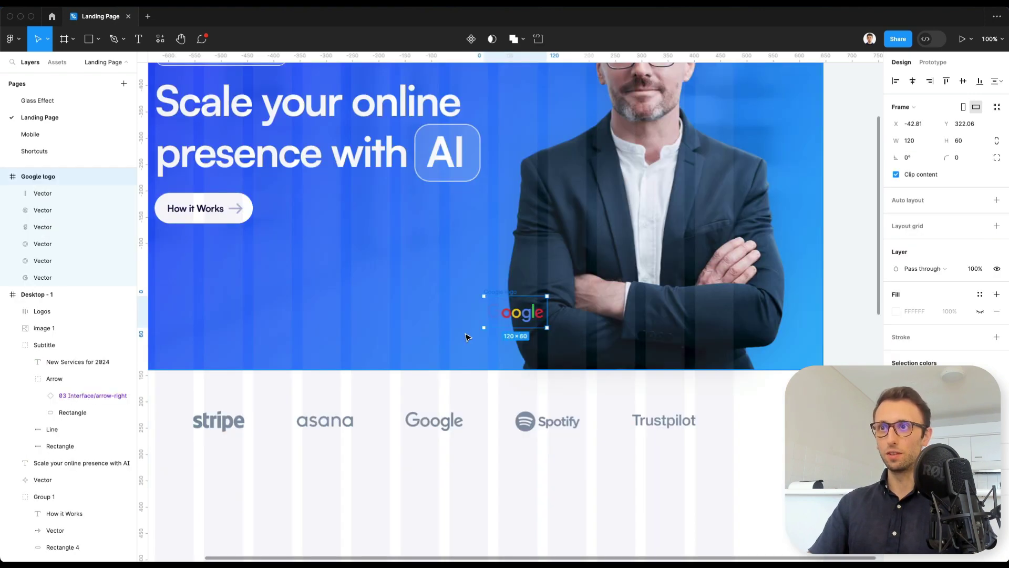
scroll(517, 313, "down", 3)
left_click_drag(518, 313, 514, 415)
key("k")
key("super+g")
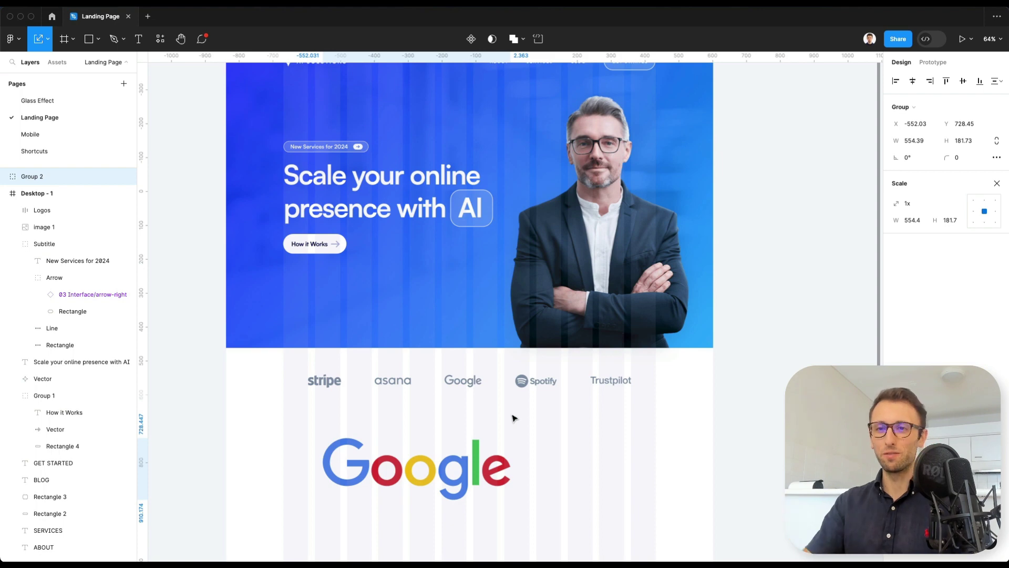
Recolour the whole Google logo with stripe's grey using the eyedropper
scroll(514, 417, "up", 5)
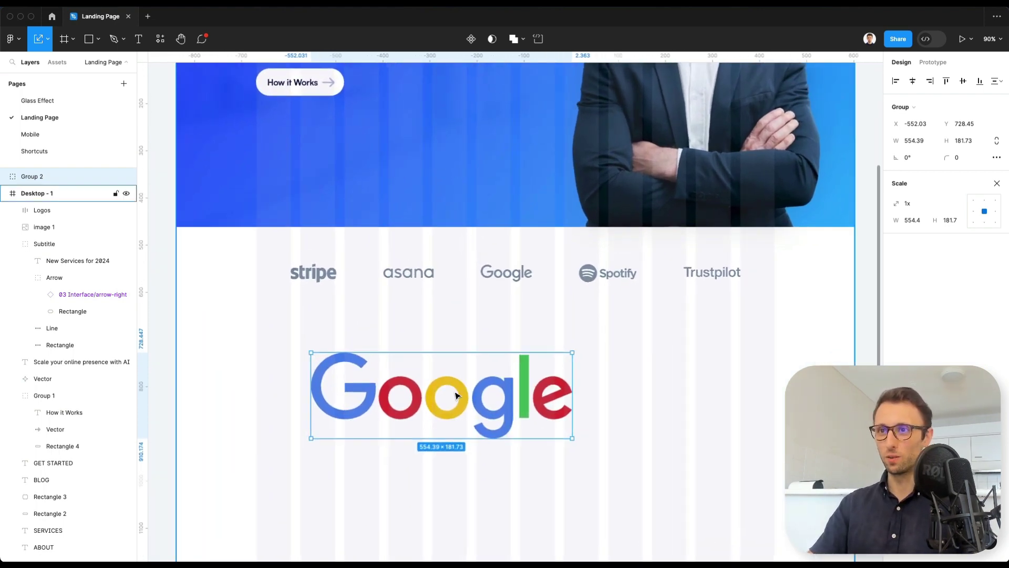
double_click(456, 395)
left_click(400, 395)
left_click(340, 362)
left_click(285, 347)
left_click(337, 368)
key("i")
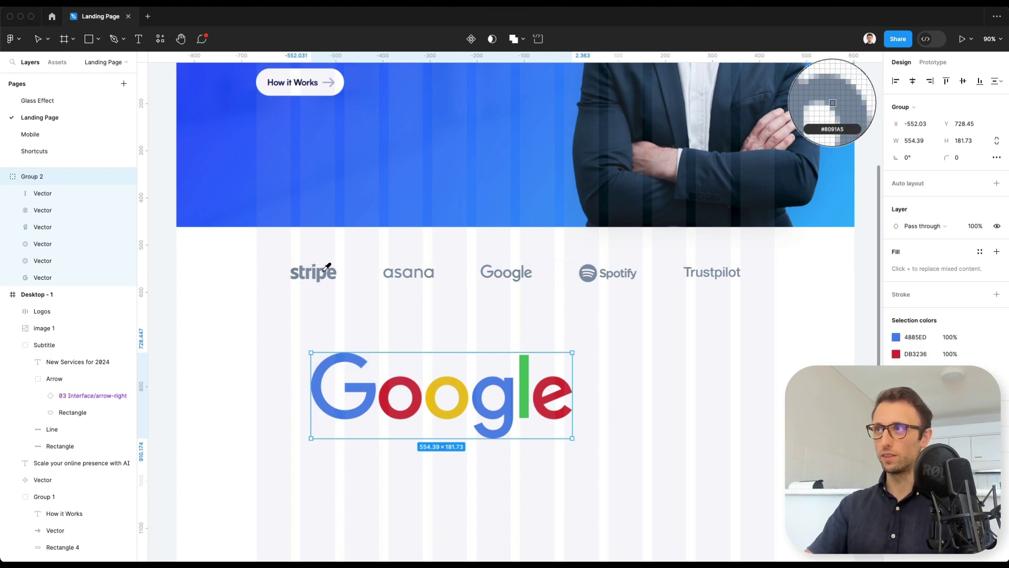
left_click(325, 269)
left_click(644, 373)
Scale the grey Google logo down to 253 wide, then delete it
scroll(644, 373, "down", 3, "ctrl")
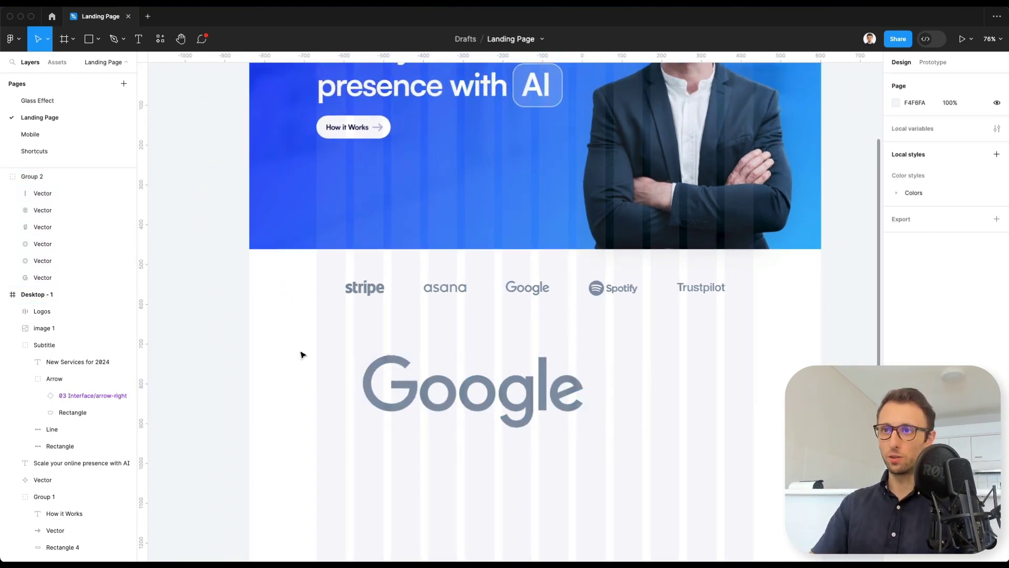
left_click_drag(302, 353, 590, 435)
key("k")
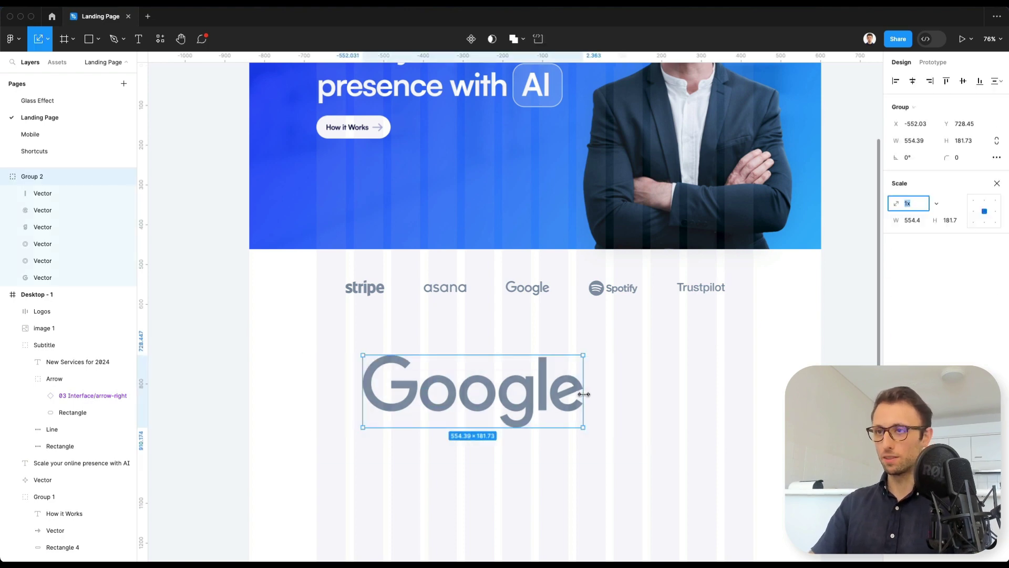
left_click_drag(586, 394, 463, 387)
key("BackSpace")
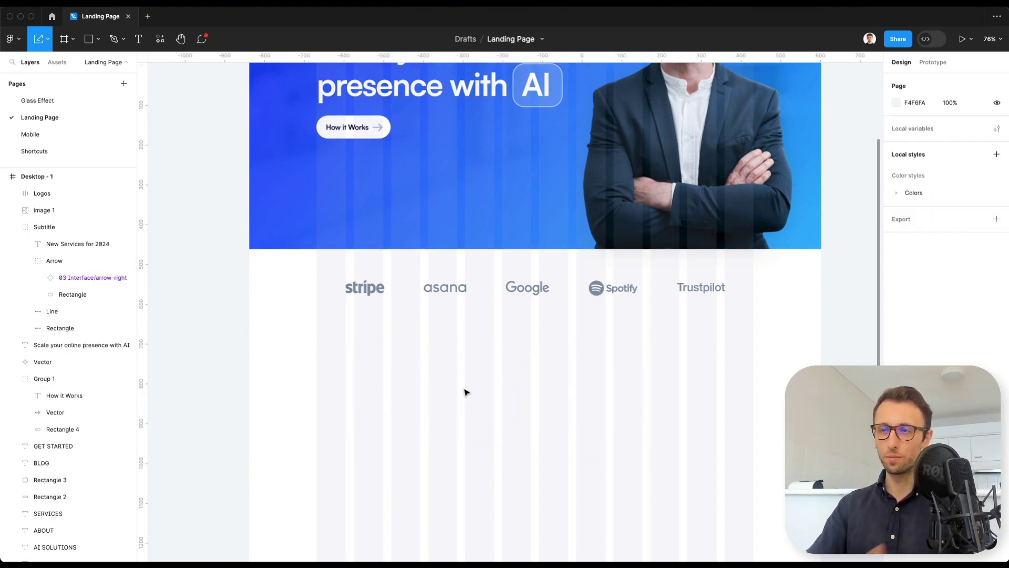
scroll(465, 393, "down", 2, "ctrl")
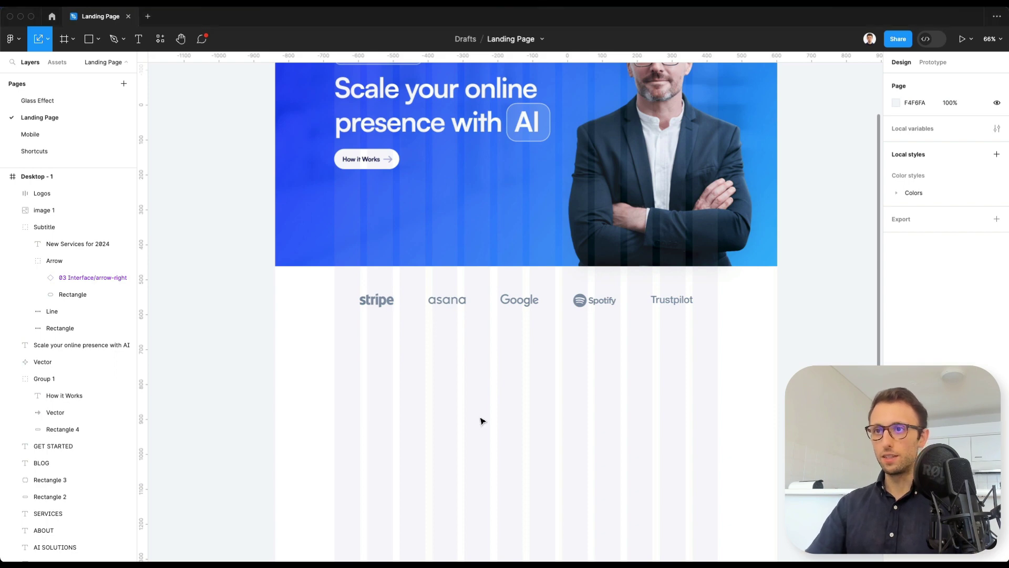
Paste the 'Your Unique AI Services' heading and place it below the logos row at 169, 1156
key("ctrl+v")
left_click_drag(473, 311, 388, 374)
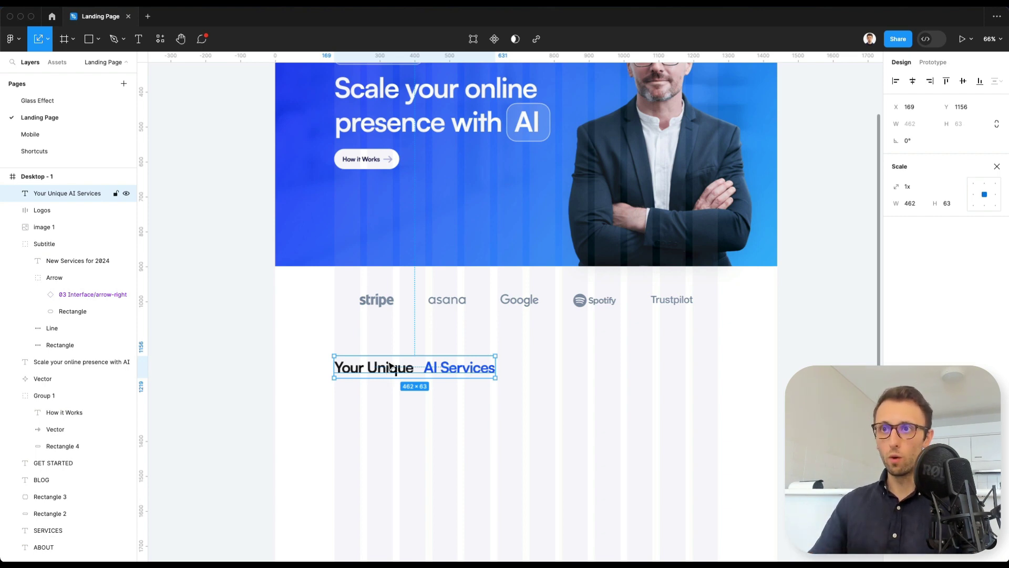
left_click(539, 362)
key("r")
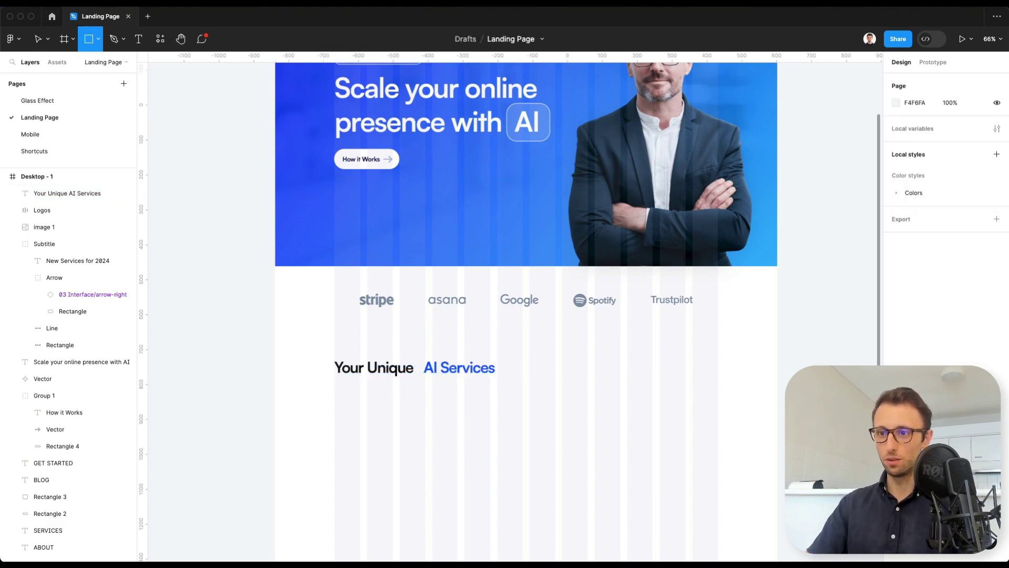
key("v")
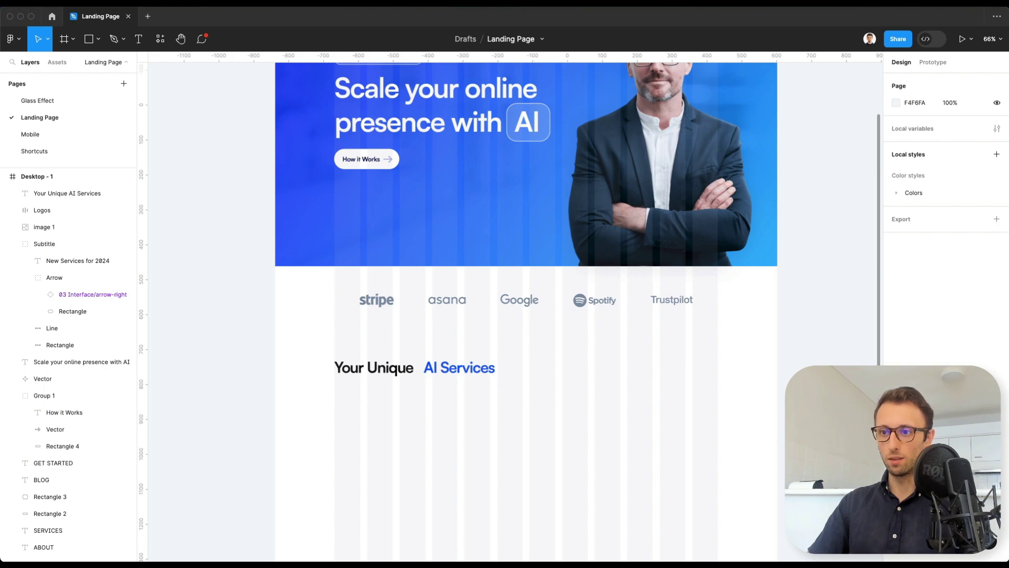
Put a pale blue rounded highlight rectangle behind the words 'AI Services'
left_click(450, 371)
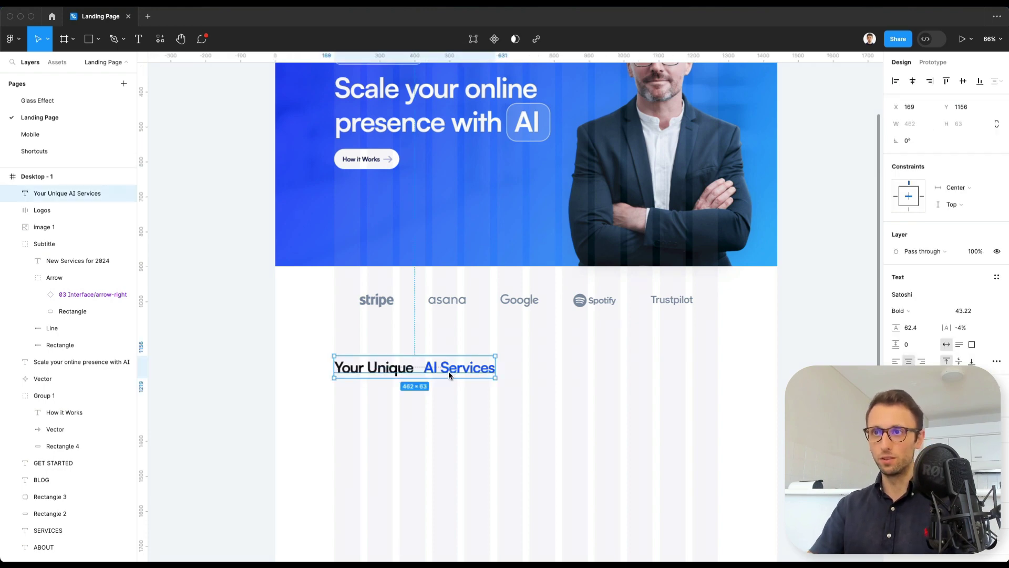
key("ctrl+v")
left_click_drag(460, 402, 462, 378)
scroll(460, 377, "up", 5)
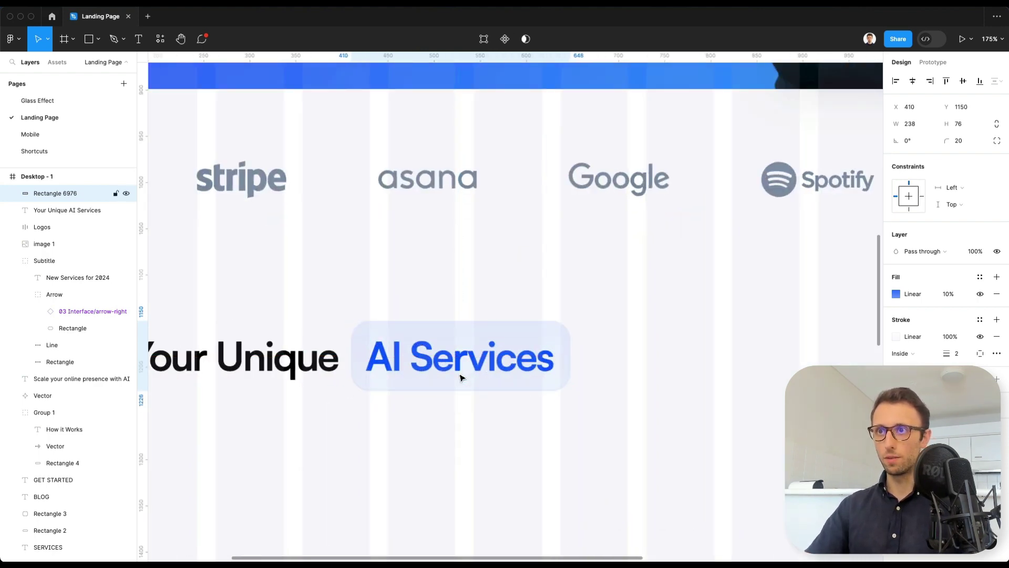
scroll(462, 379, "down", 2)
scroll(464, 361, "down", 2)
key("Escape")
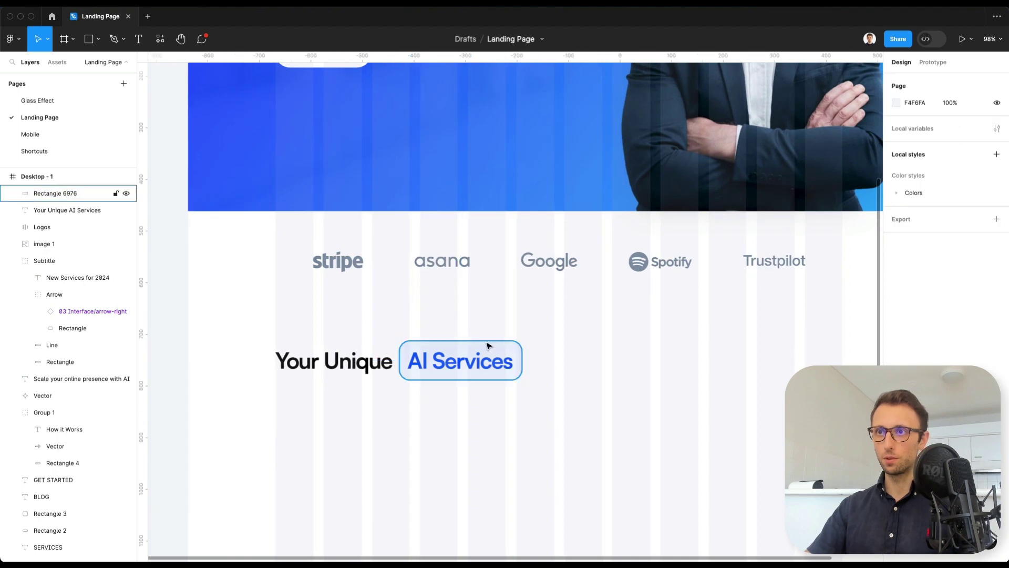
Paste the Learn More arrow link and place it at the right end of the heading row
scroll(492, 352, "down", 2)
scroll(450, 375, "up", 2)
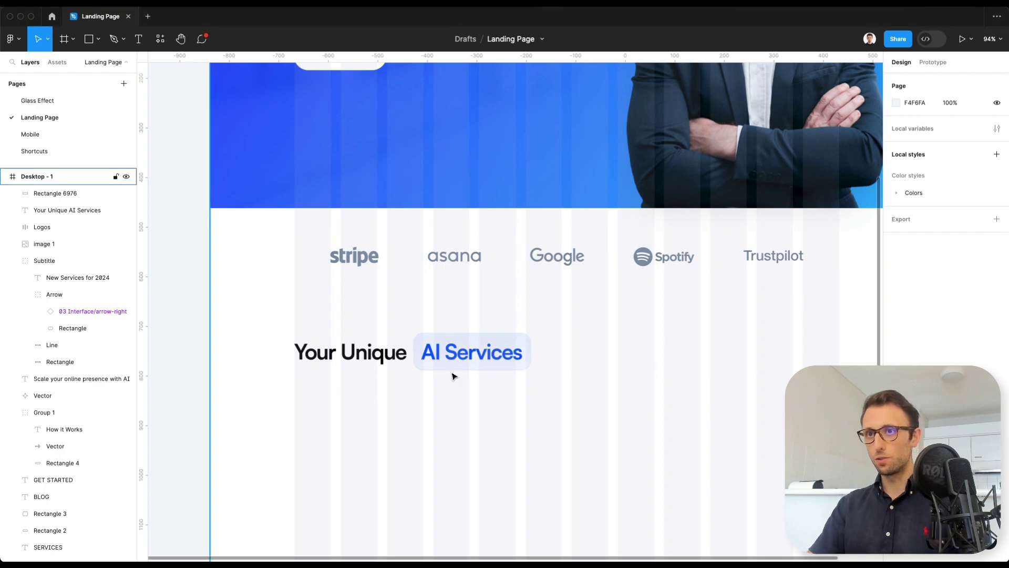
scroll(434, 356, "up", 1)
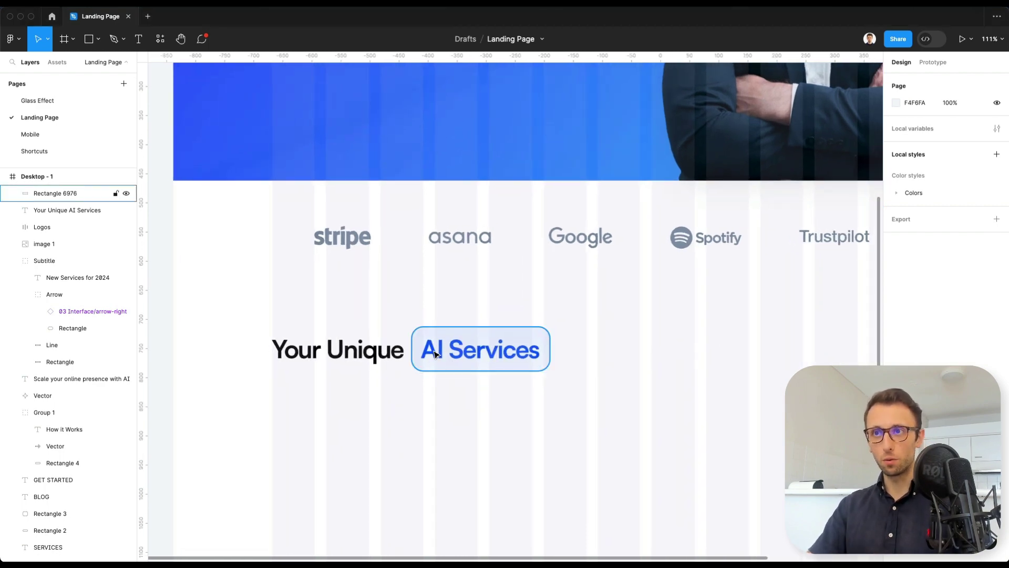
scroll(465, 396, "down", 2)
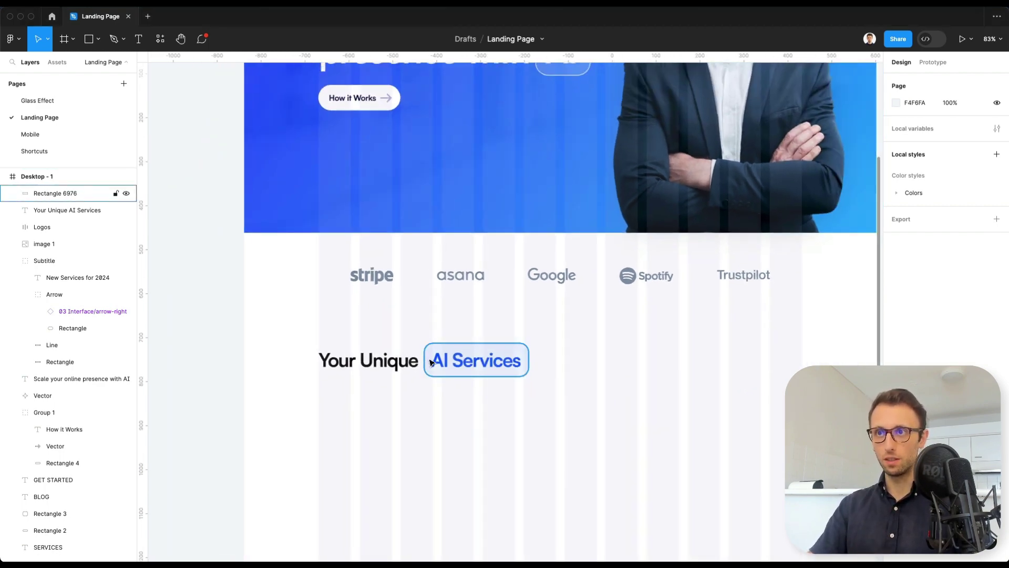
key("ctrl+v")
left_click_drag(516, 300, 657, 361)
scroll(573, 362, "right", 4)
Group the Learn More text and its arrow into Group 2
left_click(520, 397)
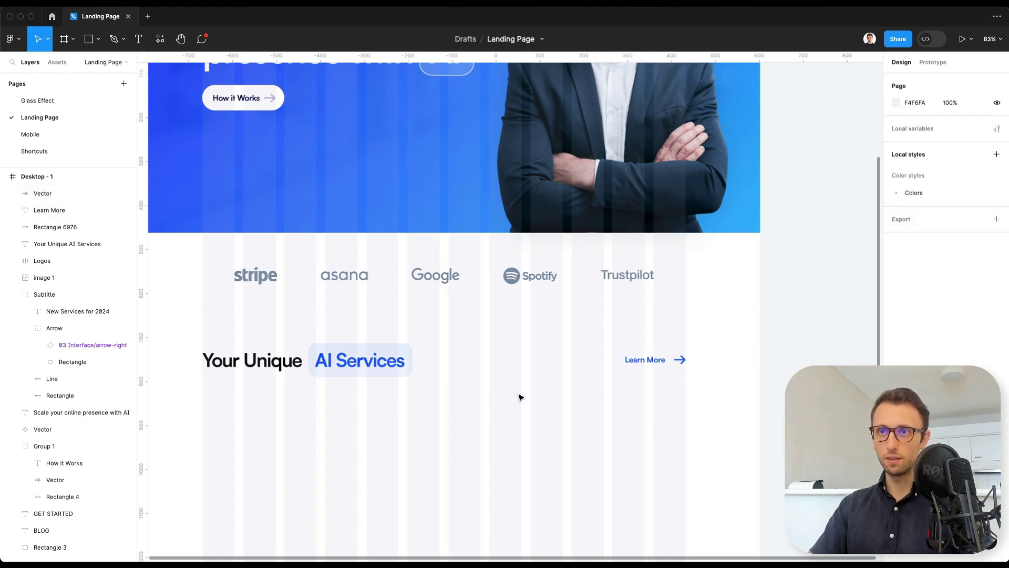
scroll(509, 394, "left", 3)
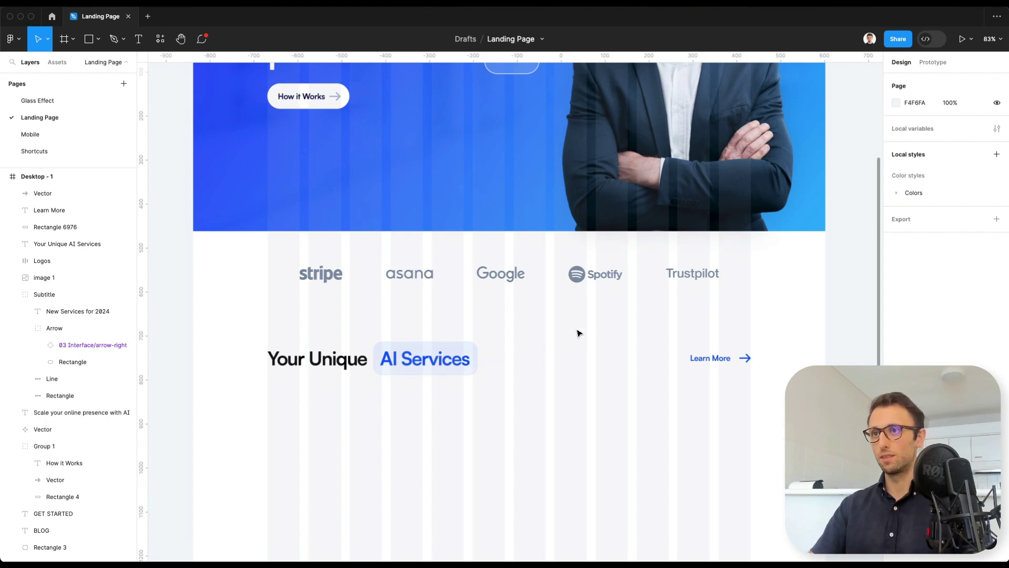
left_click_drag(587, 325, 785, 401)
key("ctrl+g")
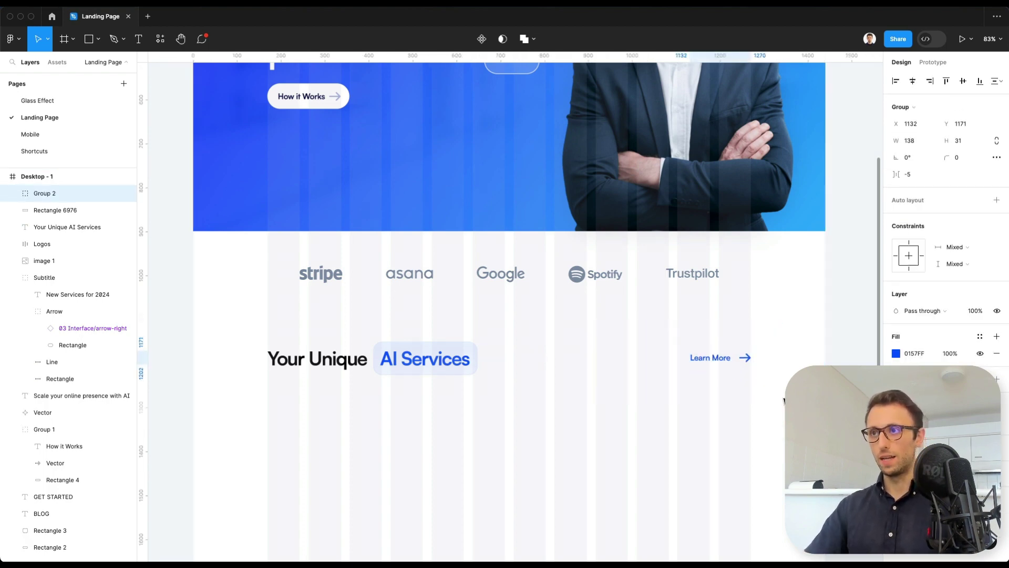
left_click(648, 395)
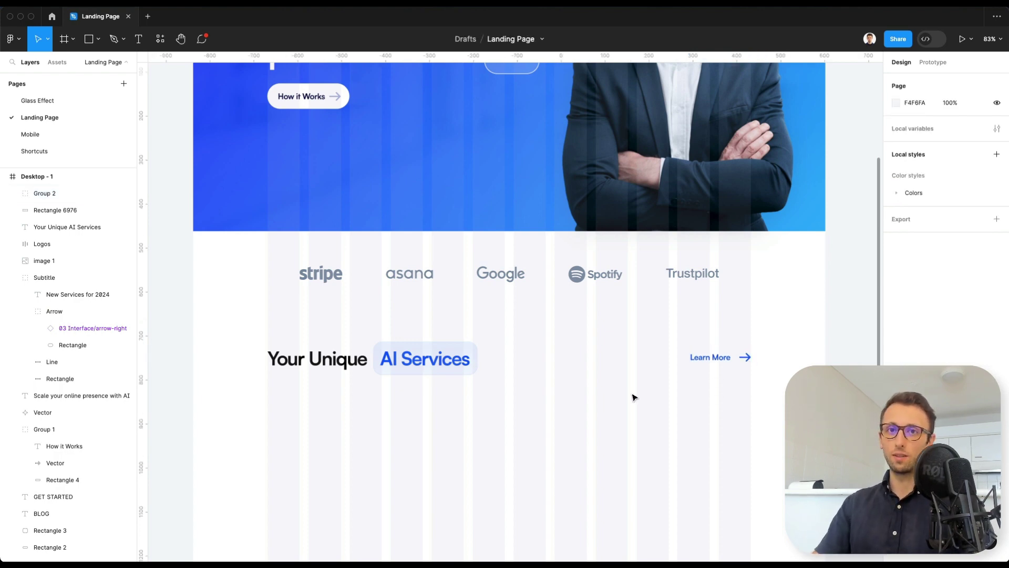
Inspect the Learn More text and the 138×31 blue 0157FF Group 2 link
scroll(633, 398, "down", 1)
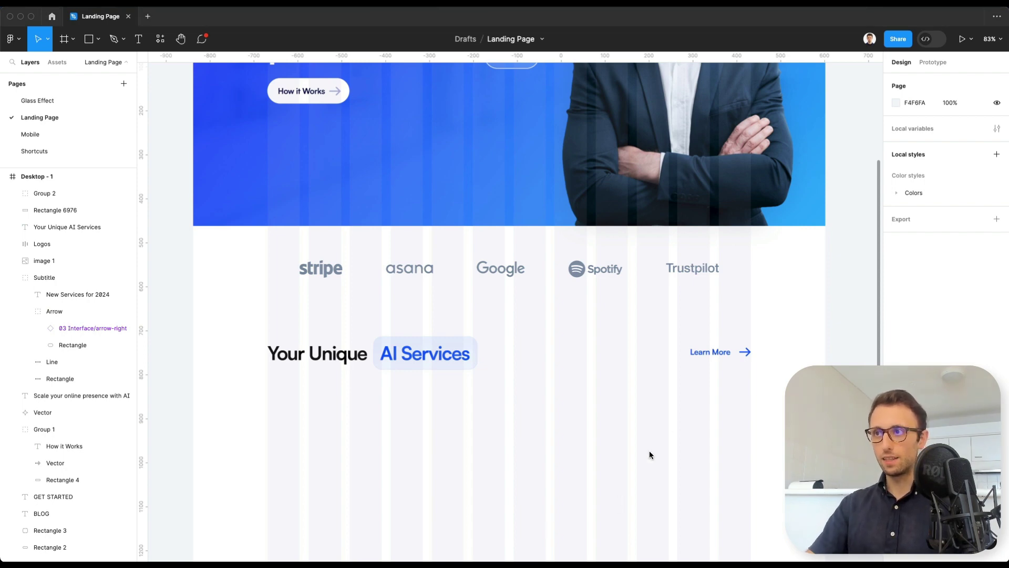
double_click(727, 355)
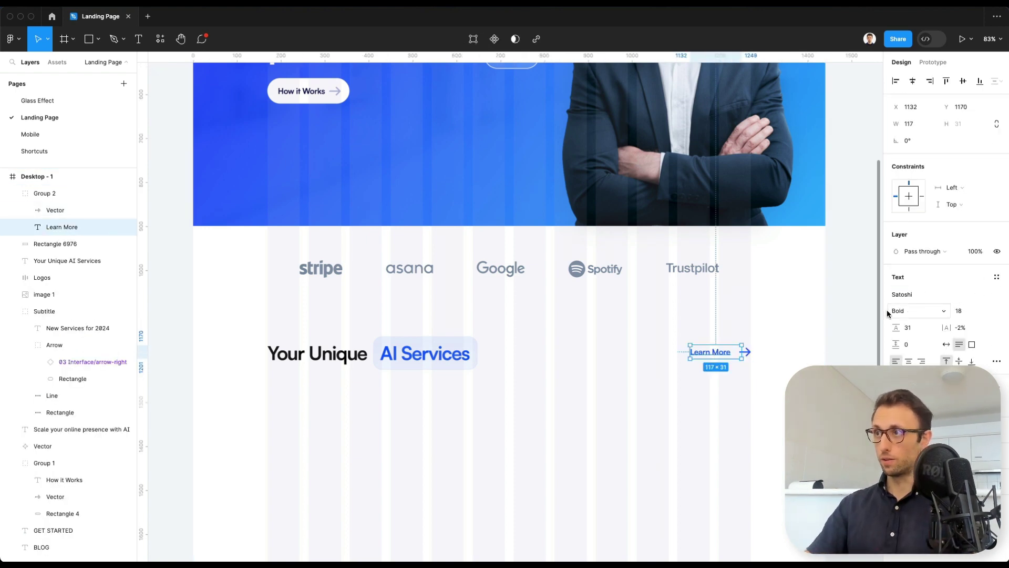
scroll(761, 389, "up", 3)
left_click(762, 401)
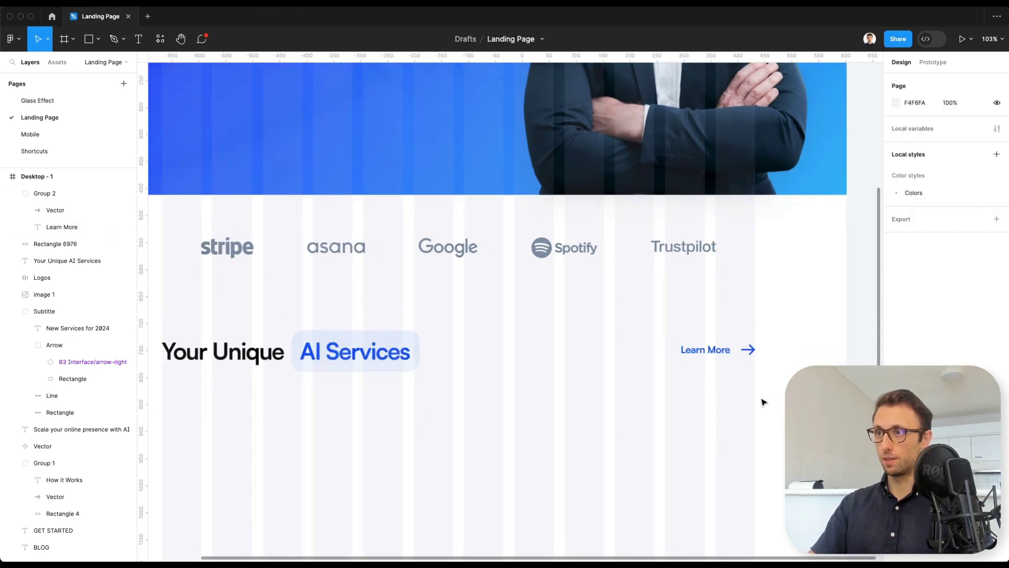
left_click(721, 352)
scroll(658, 396, "left", 1)
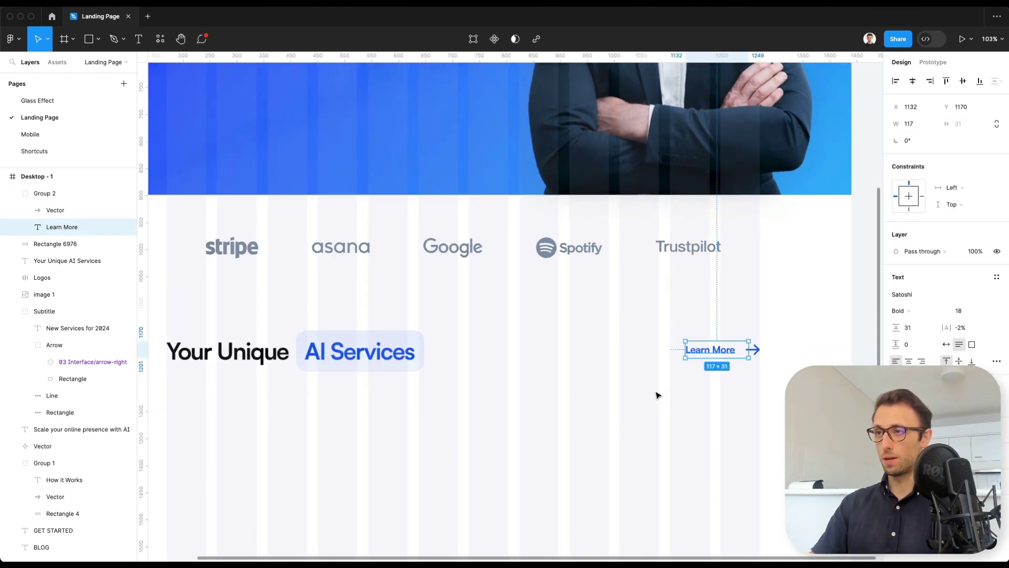
left_click(775, 358)
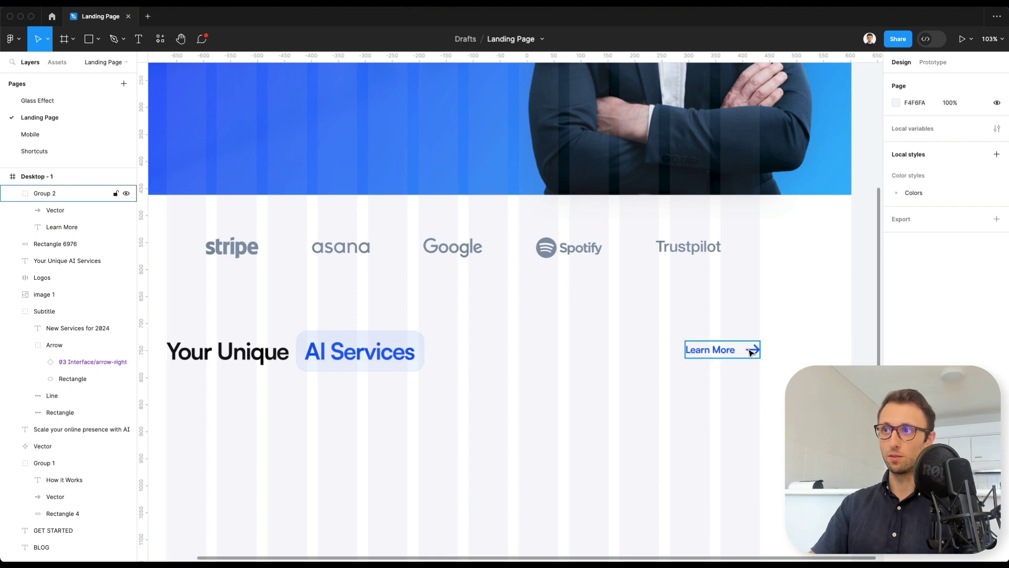
left_click(751, 353)
scroll(750, 353, "left", 5)
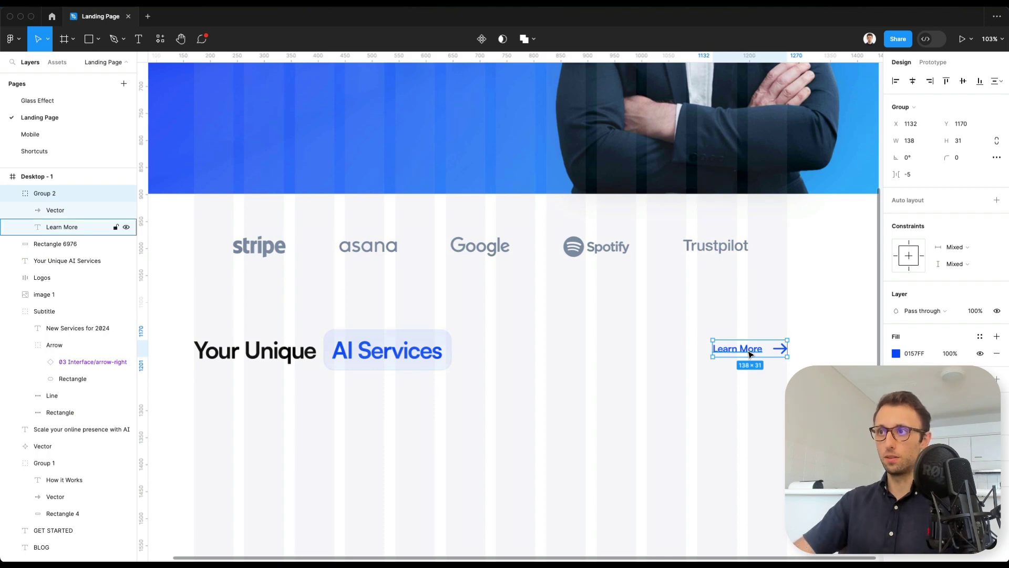
scroll(750, 354, "down", 3)
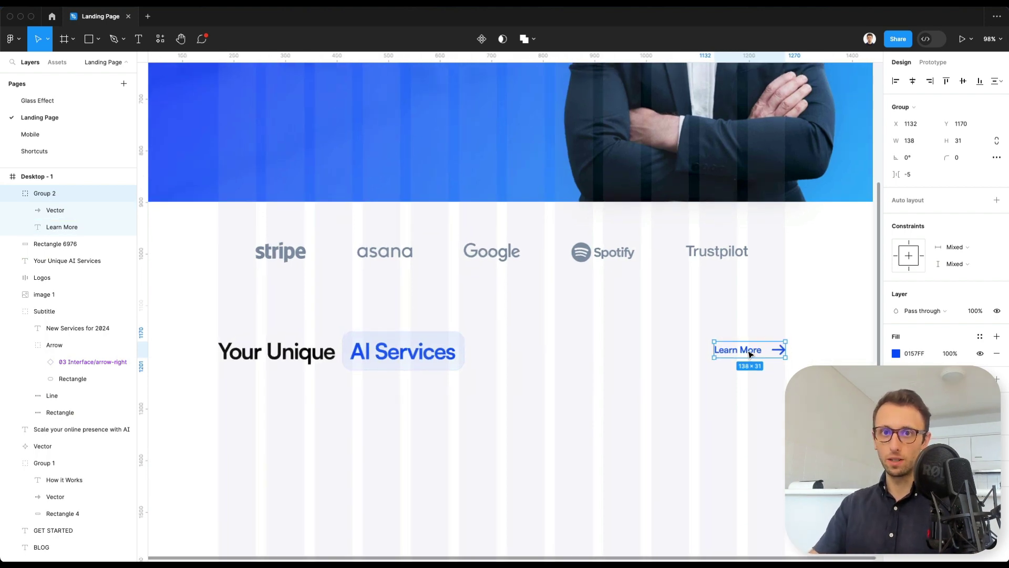
scroll(750, 353, "left", 5)
scroll(751, 353, "down", 3)
left_click(724, 378)
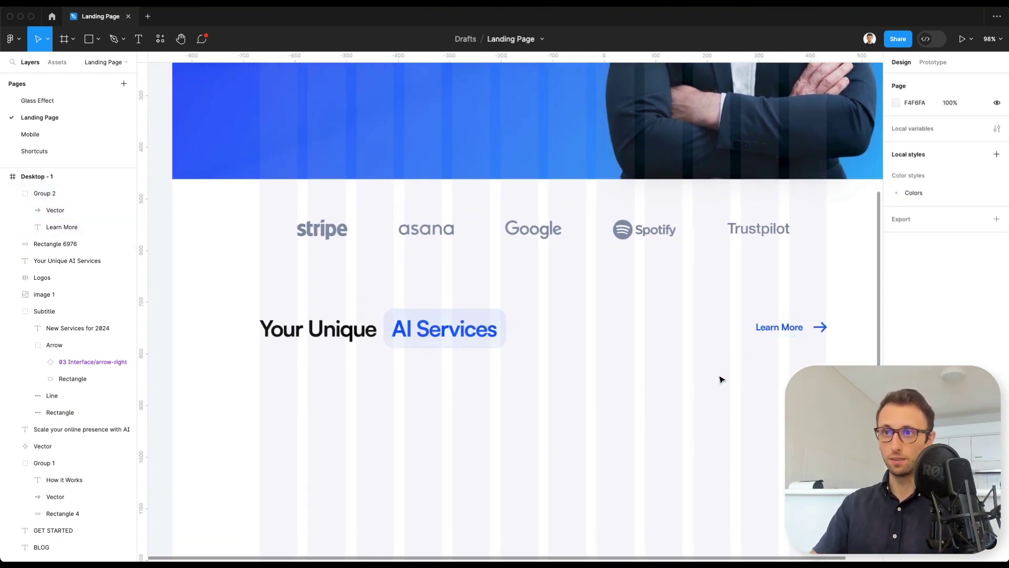
scroll(721, 379, "down", 3)
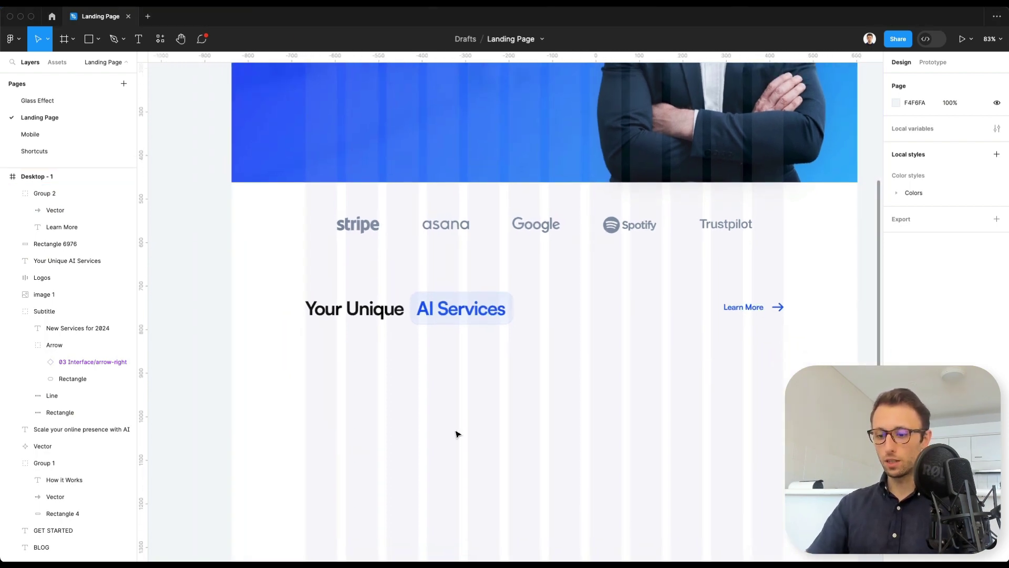
Draw a 353×349 grey card below the heading and duplicate it into a row of three
key("r")
left_click_drag(308, 353, 459, 506)
scroll(436, 404, "down", 3)
scroll(436, 404, "down", 4)
left_click_drag(385, 307, 514, 306)
key("super+d")
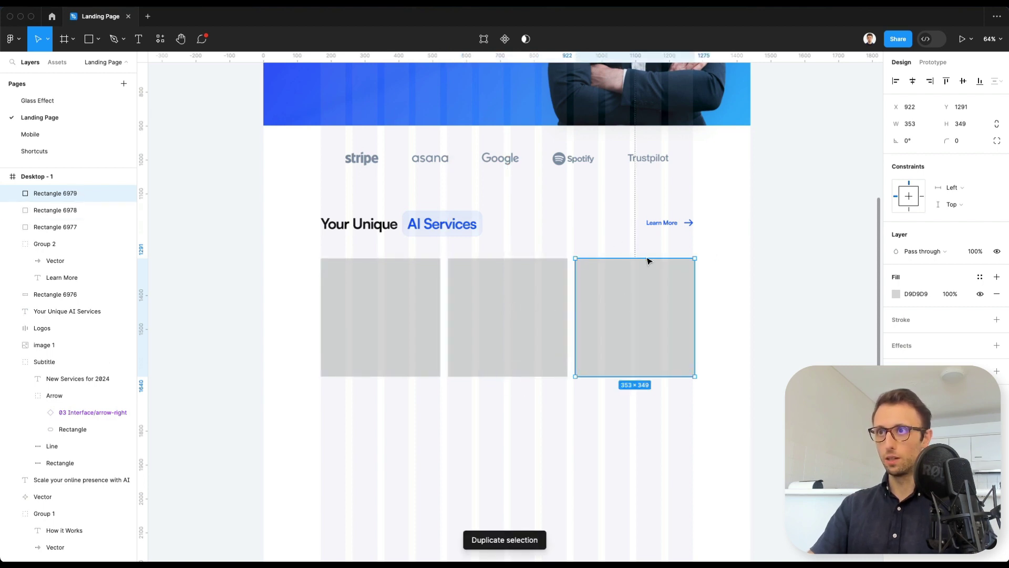
key("Escape")
Nudge the third and middle cards so all three are evenly spaced
scroll(613, 259, "up", 5)
left_click(613, 282)
left_click_drag(613, 282, 610, 283)
left_click(492, 292)
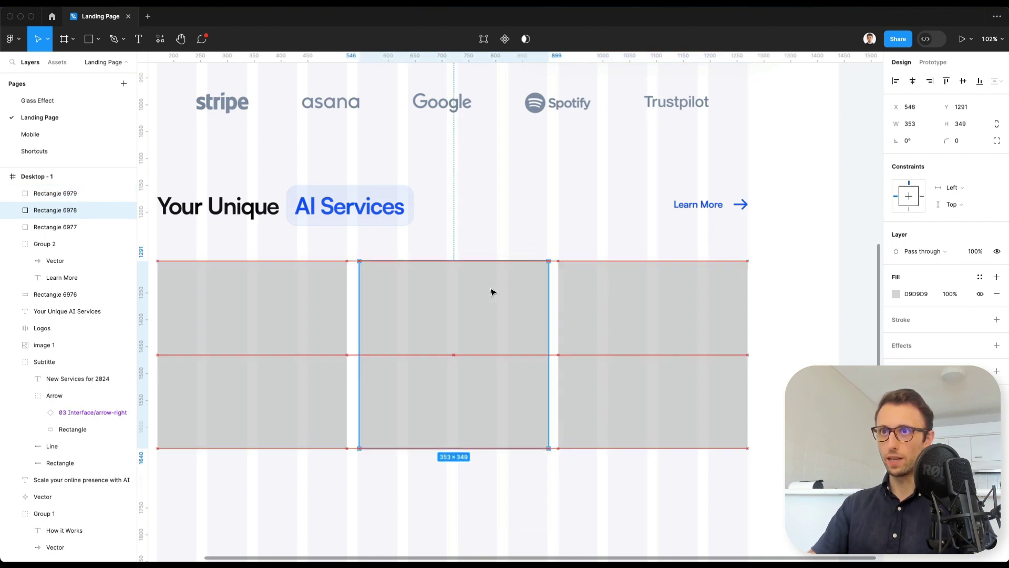
left_click_drag(491, 293, 497, 288)
left_click(554, 235)
scroll(557, 239, "down", 2)
scroll(558, 239, "down", 1)
scroll(558, 238, "left", 2)
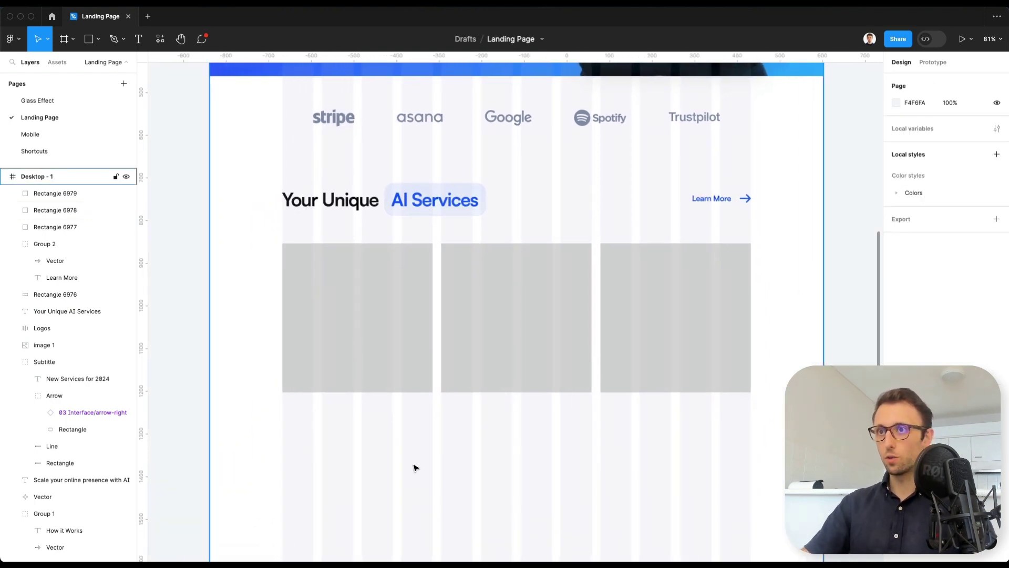
left_click(386, 361)
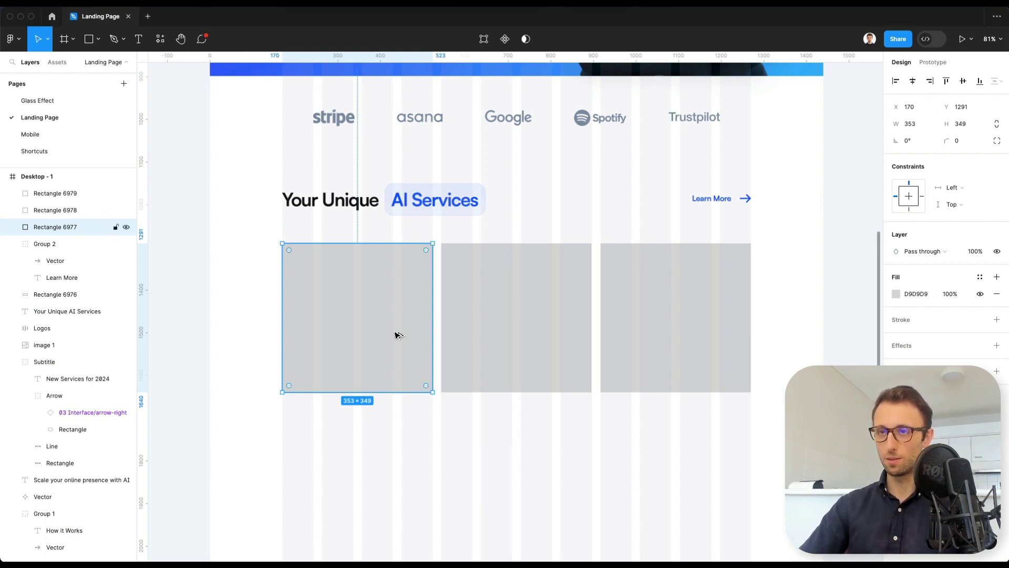
Paste the white, 20-radius drop-shadow card style onto the left and right cards
key("ctrl+alt+v")
left_click(430, 415)
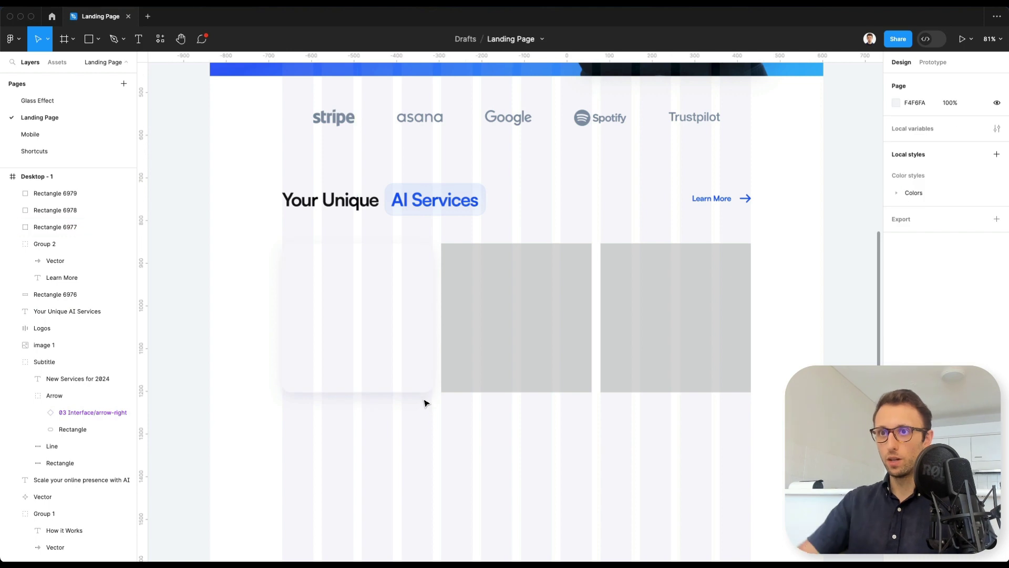
left_click(673, 358)
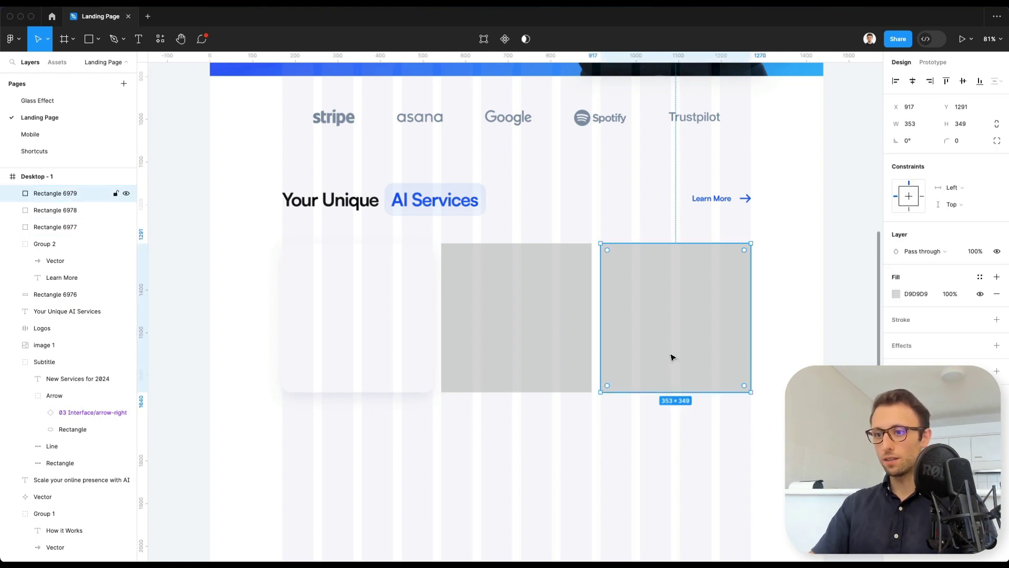
key("ctrl+alt+v")
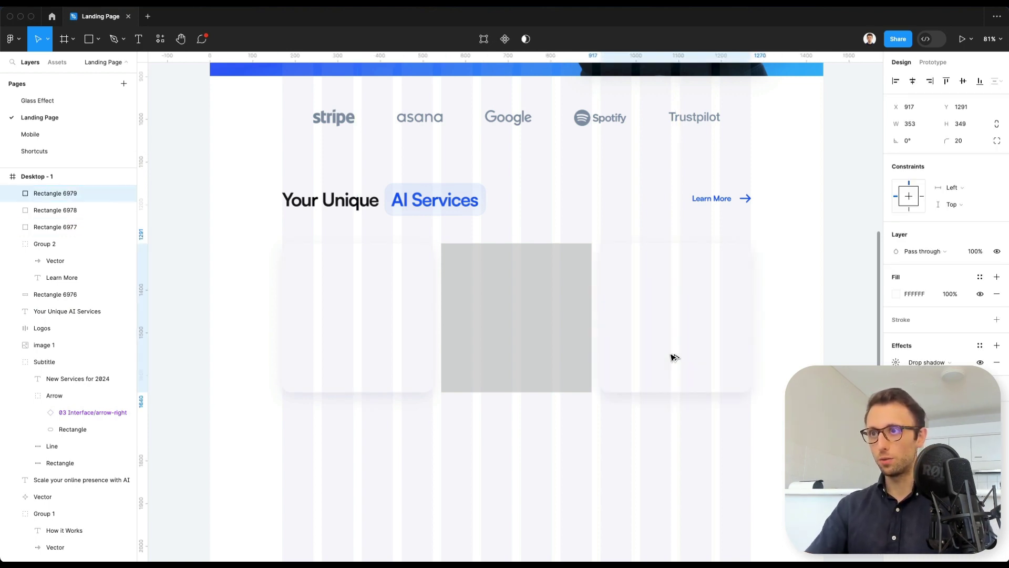
Set the right card's drop shadow Y offset to 20 and check its 8% blue colour
left_click(896, 361)
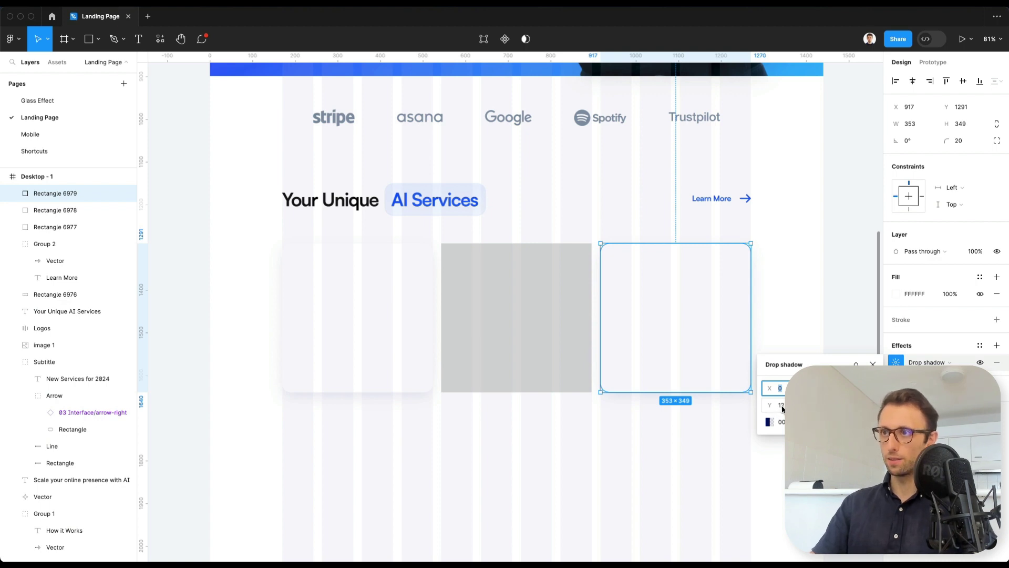
left_click_drag(775, 408, 725, 412)
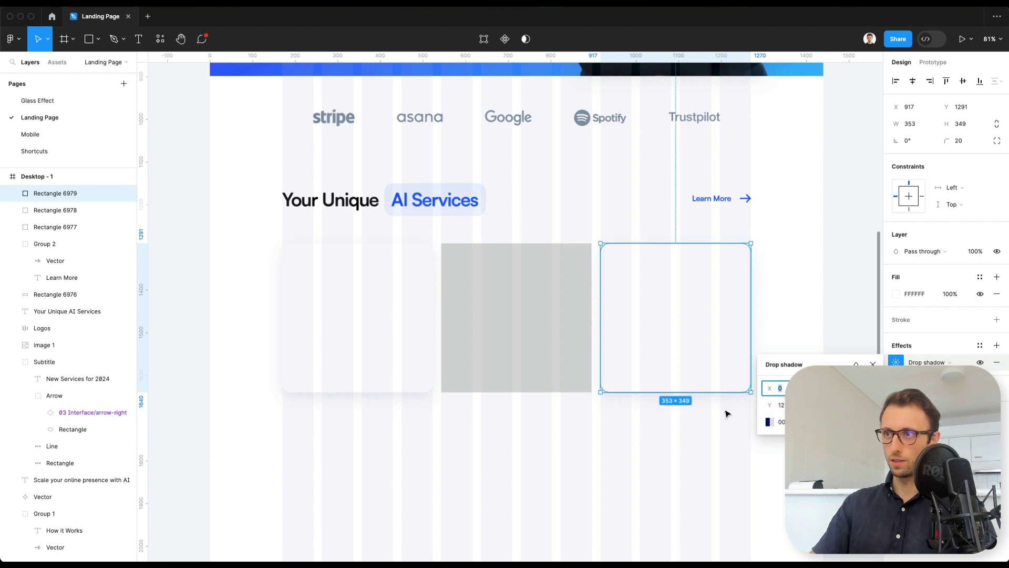
left_click(771, 422)
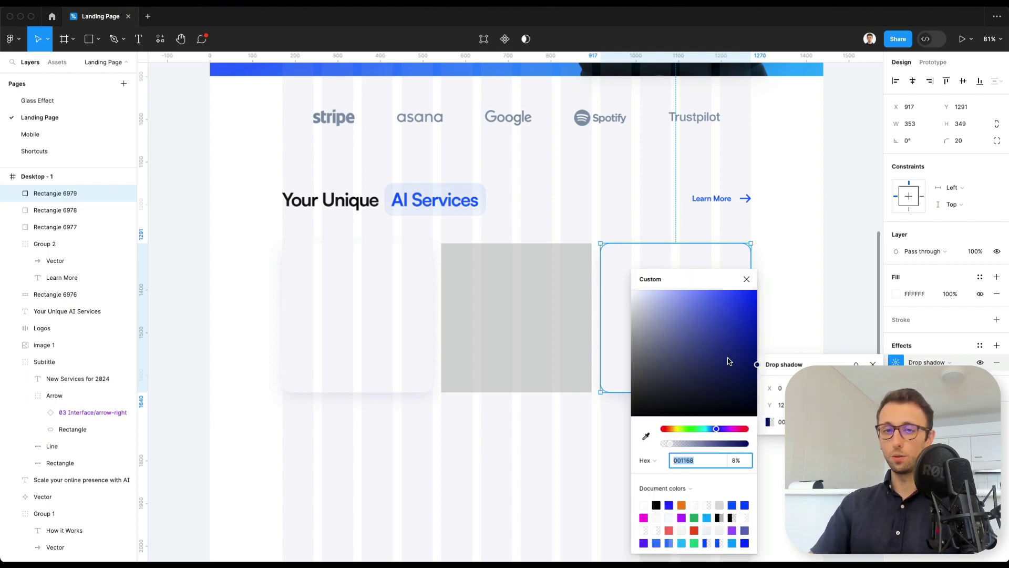
left_click(747, 280)
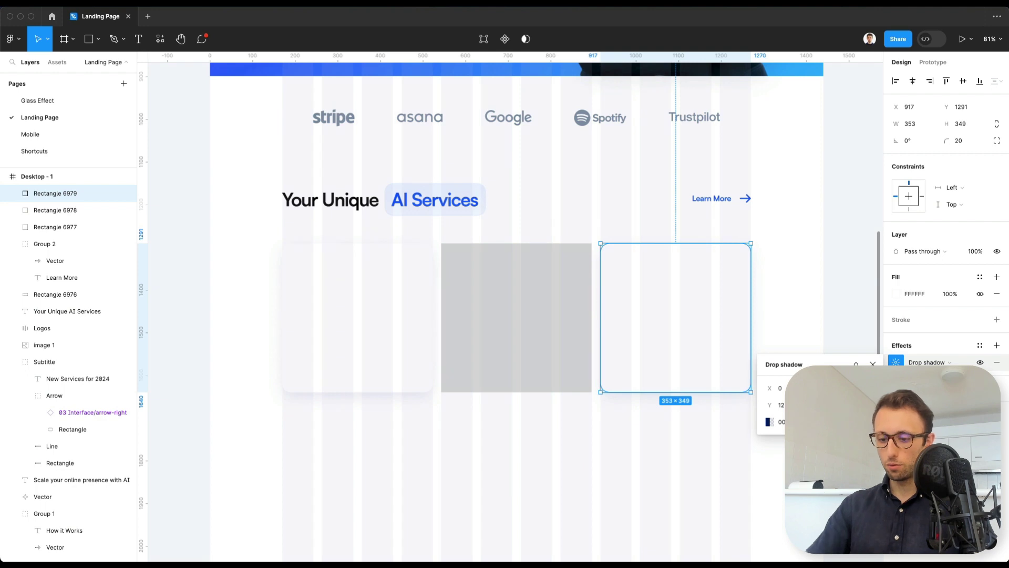
left_click(521, 312)
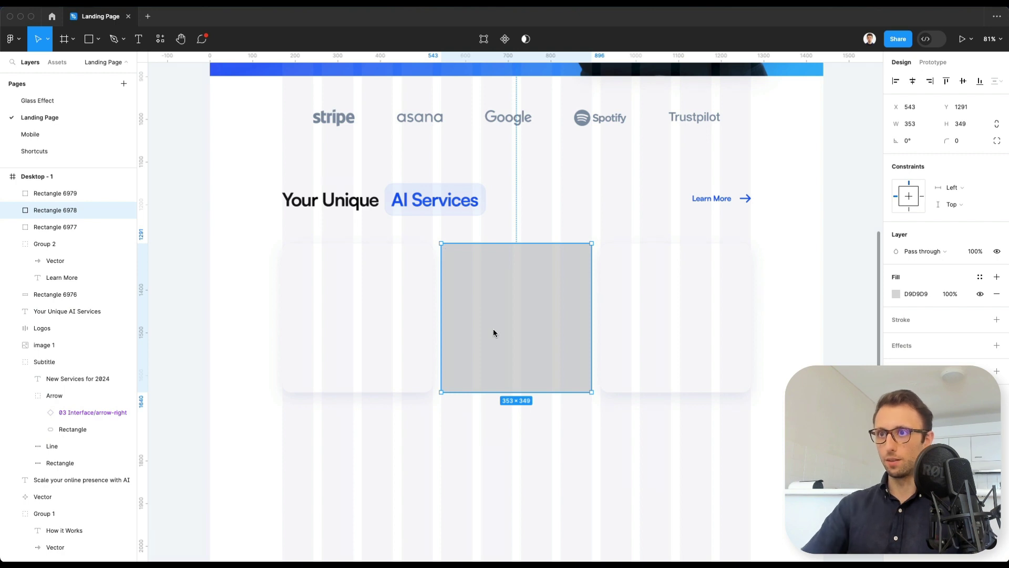
Make the middle card white with a 2.5 px 0156FF inside stroke, raised 20 px above the side cards
key("super+alt+v")
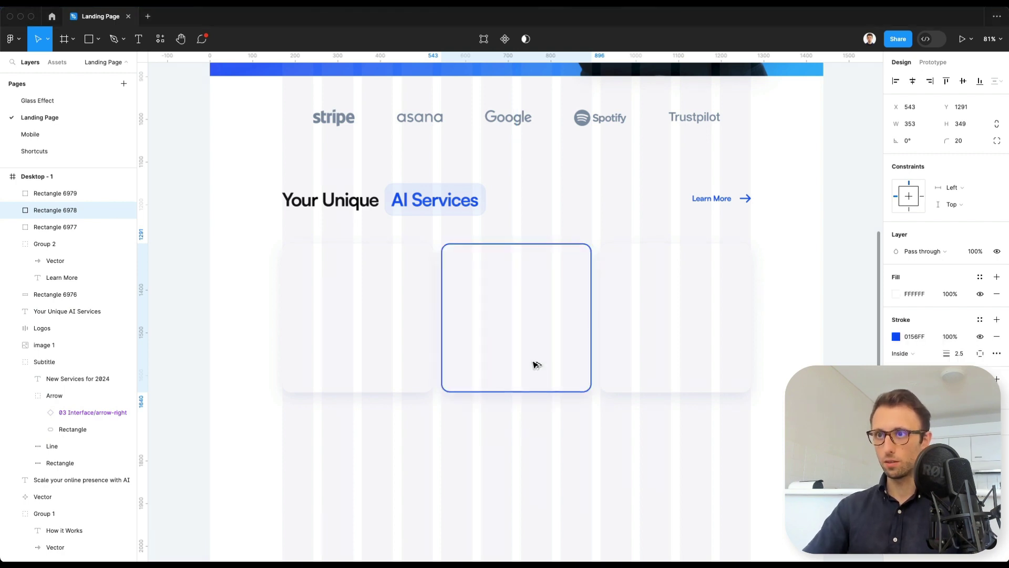
left_click_drag(534, 363, 536, 352)
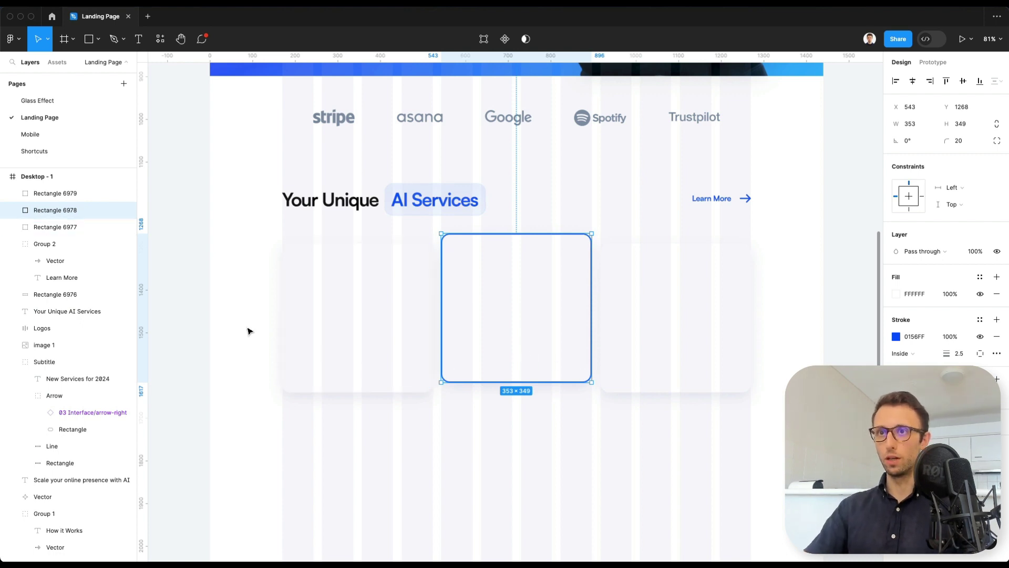
left_click(316, 341)
left_click(731, 358, "shift")
left_click_drag(734, 356, 736, 361)
left_click_drag(778, 460, 338, 329)
key("shift+Down")
key("shift+Down")
key("shift+Up")
left_click(568, 507)
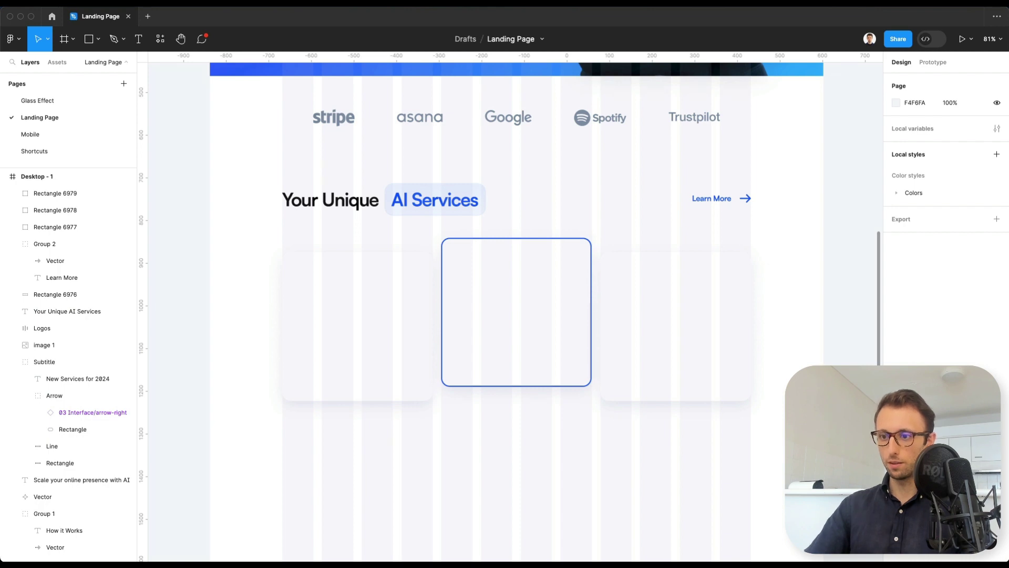
left_click(382, 346)
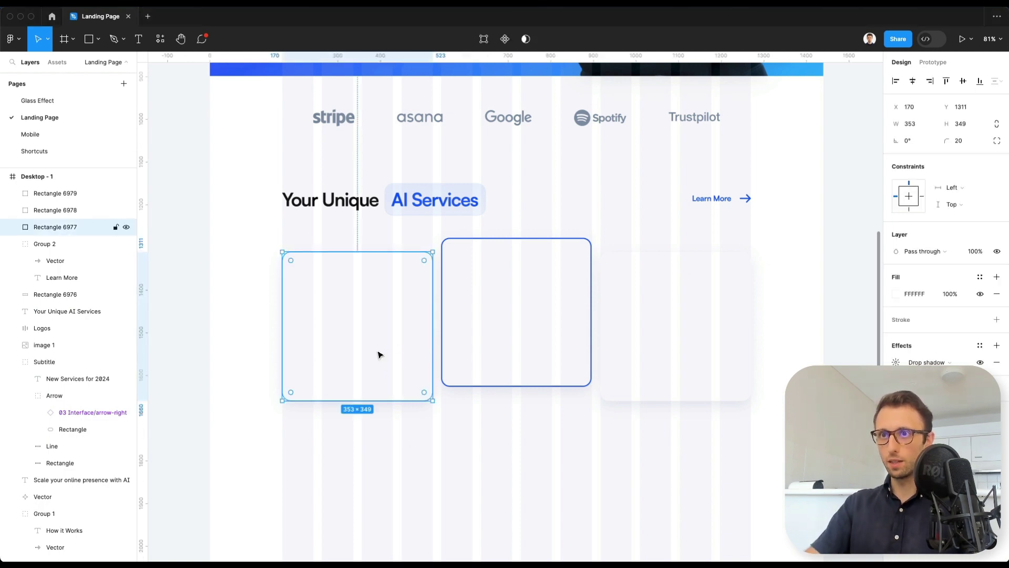
Place the Safety shield icon, title and description inside the left card
key("ctrl+v")
left_click_drag(295, 154, 360, 406)
left_click(379, 431)
left_click(361, 414)
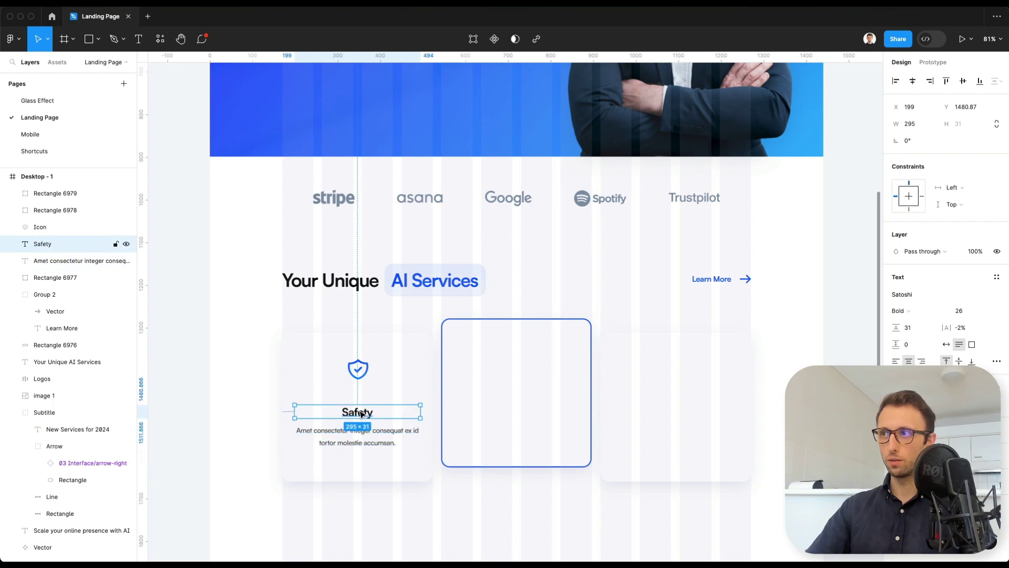
left_click(371, 430, "shift")
left_click(360, 365, "shift")
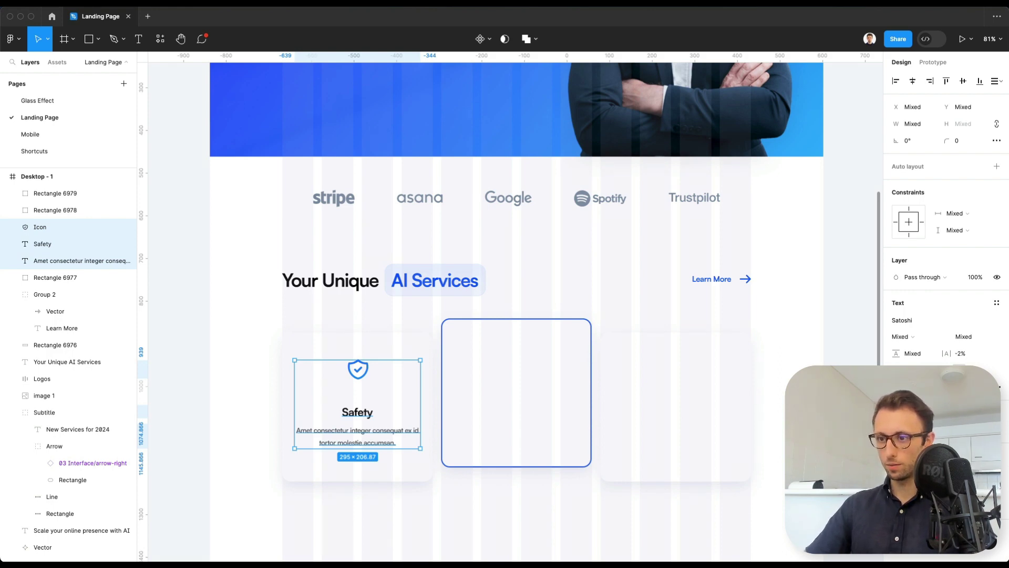
Place the Tracking icon, title and description inside the right card
left_click(668, 379)
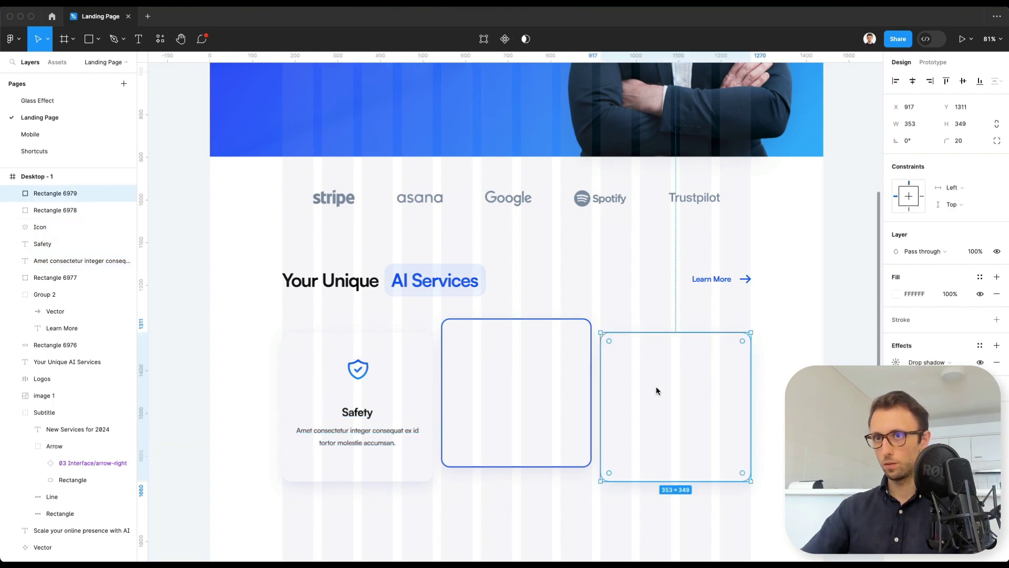
key("super+v")
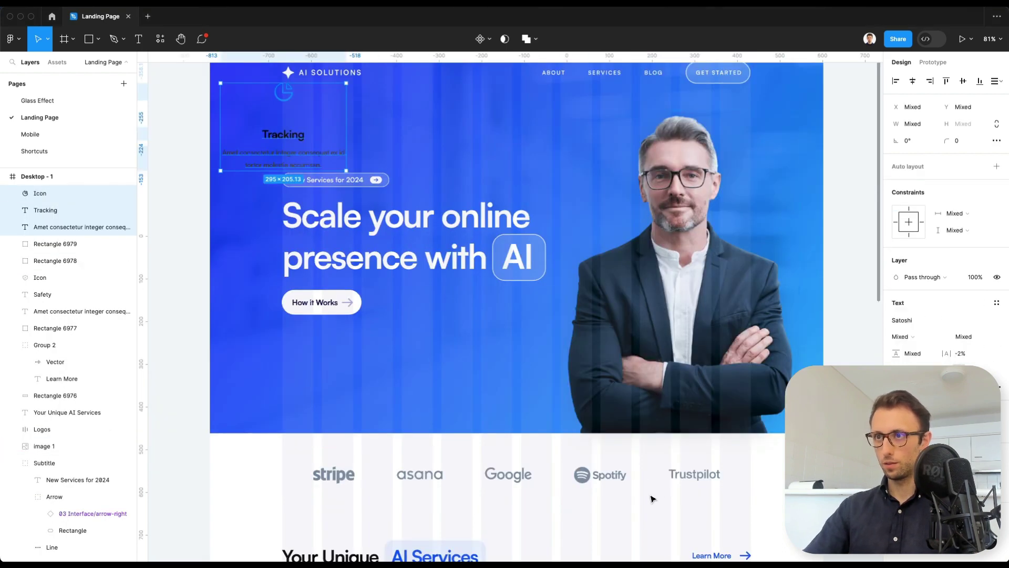
left_click_drag(310, 207, 666, 408)
left_click(652, 513)
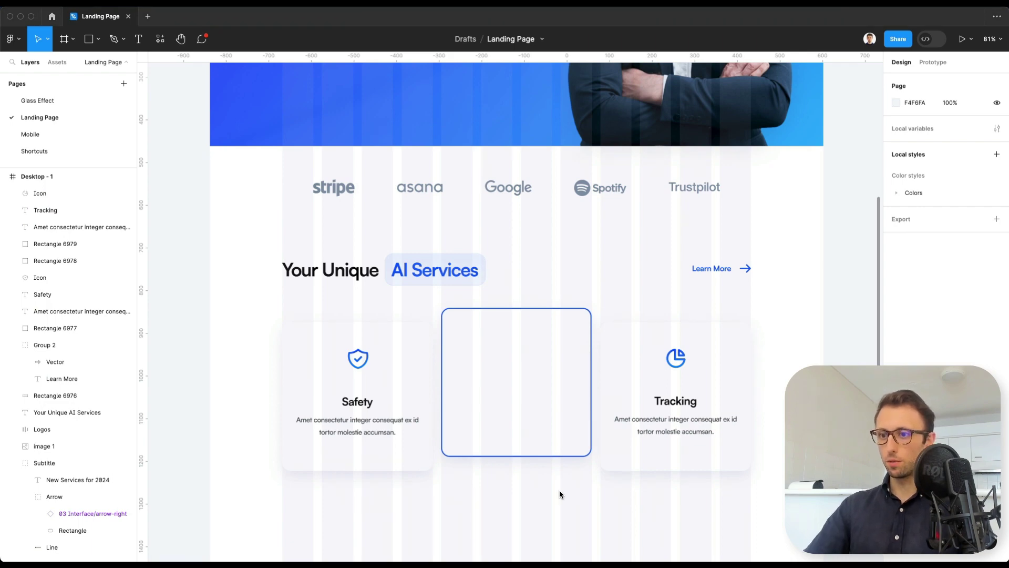
Place the Global Tracking icon, background, title and description inside the middle card
left_click(536, 342)
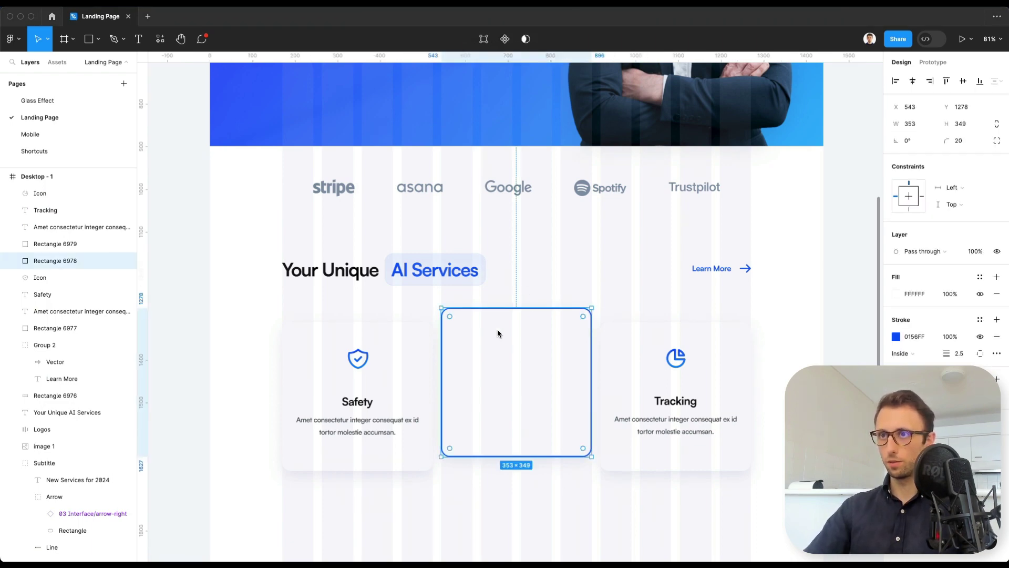
key("ctrl+v")
left_click_drag(337, 176, 526, 506)
scroll(527, 507, "down", 5)
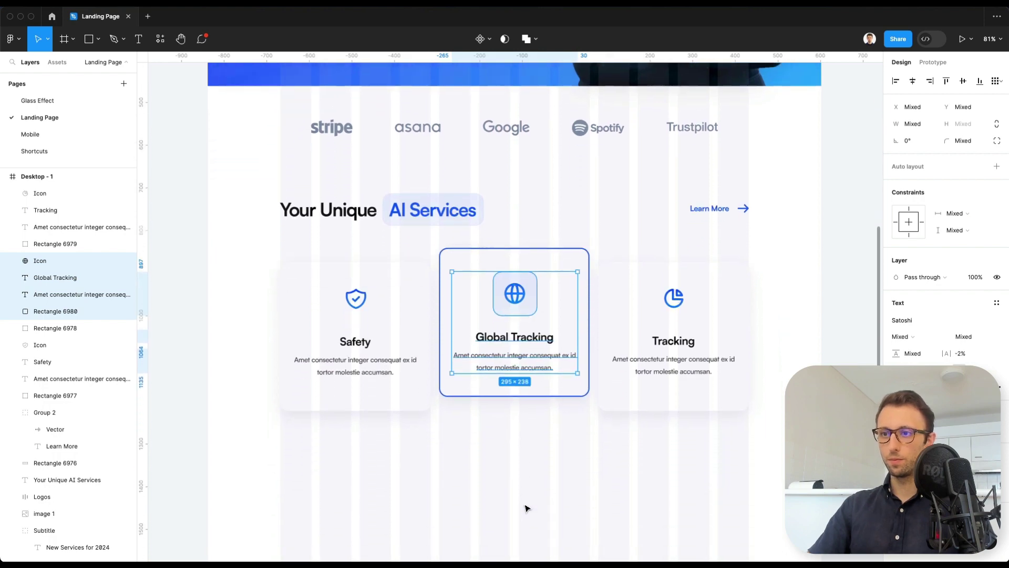
left_click(508, 420)
scroll(508, 420, "down", 5, "ctrl")
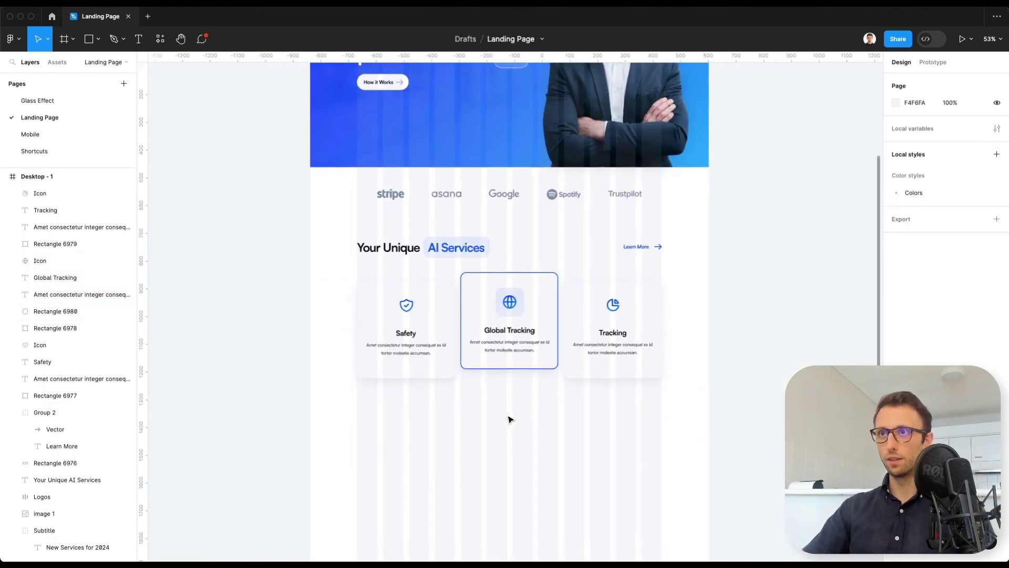
scroll(508, 419, "down", 1)
left_click_drag(322, 253, 673, 410)
Paste the TECH STACK logo row below the service cards
left_click(672, 408)
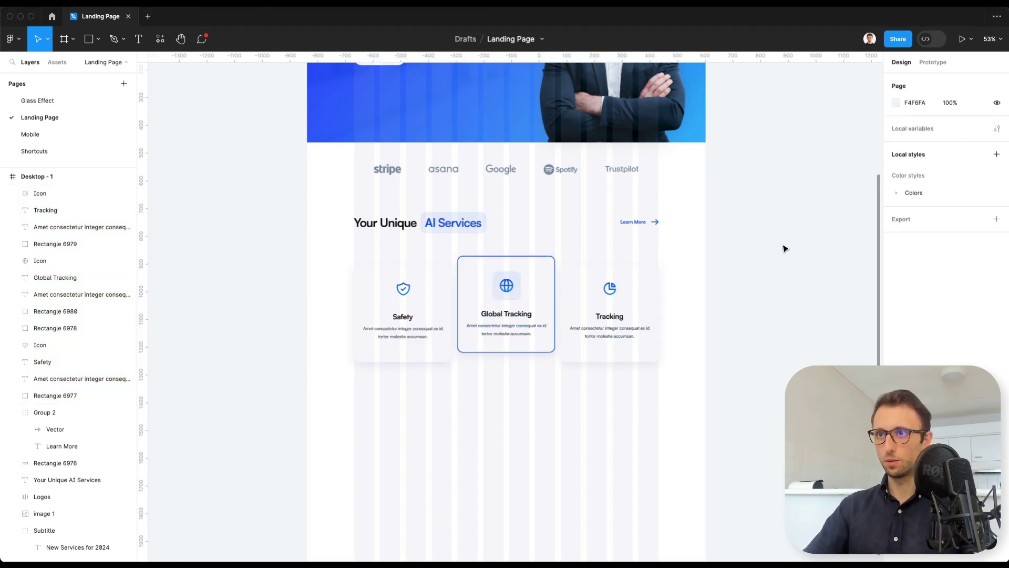
scroll(753, 308, "down", 4)
key("ctrl+v")
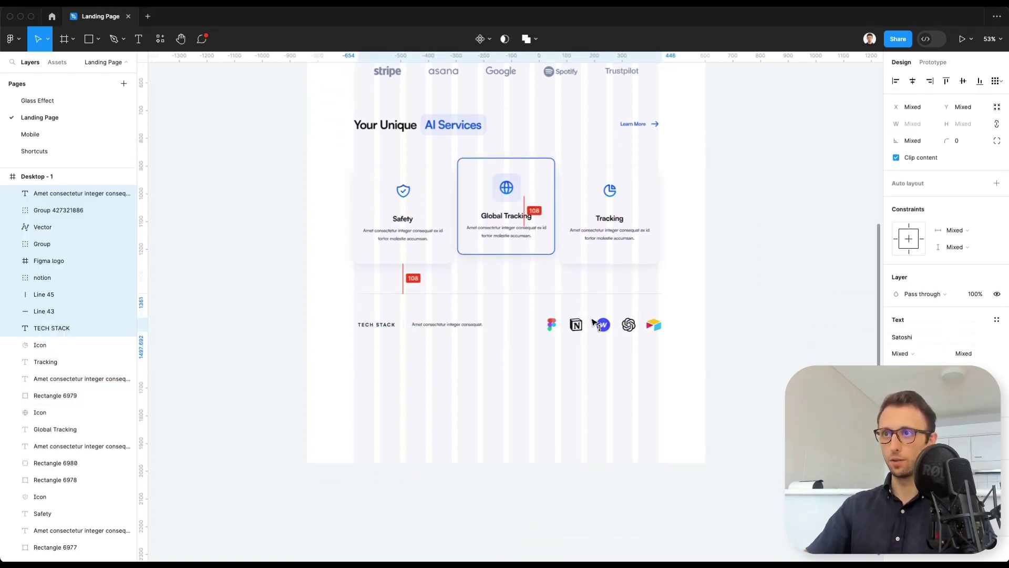
left_click(642, 349)
scroll(594, 326, "up", 5)
Inspect the vector shapes inside the Notion, Figma, OpenAI and Airtable logos
left_click(543, 314, "super")
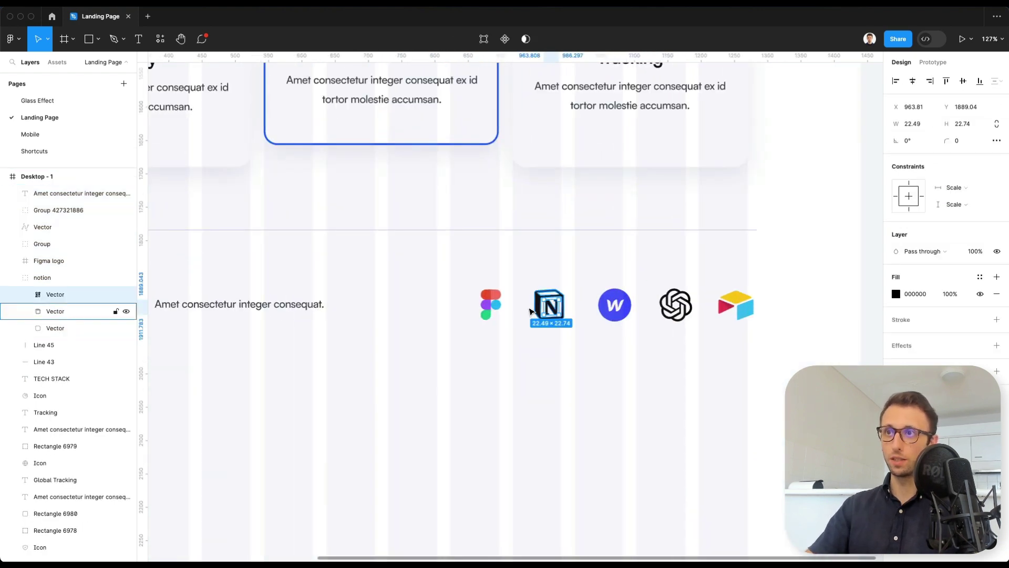
left_click(497, 305, "super")
scroll(486, 294, "up", 2)
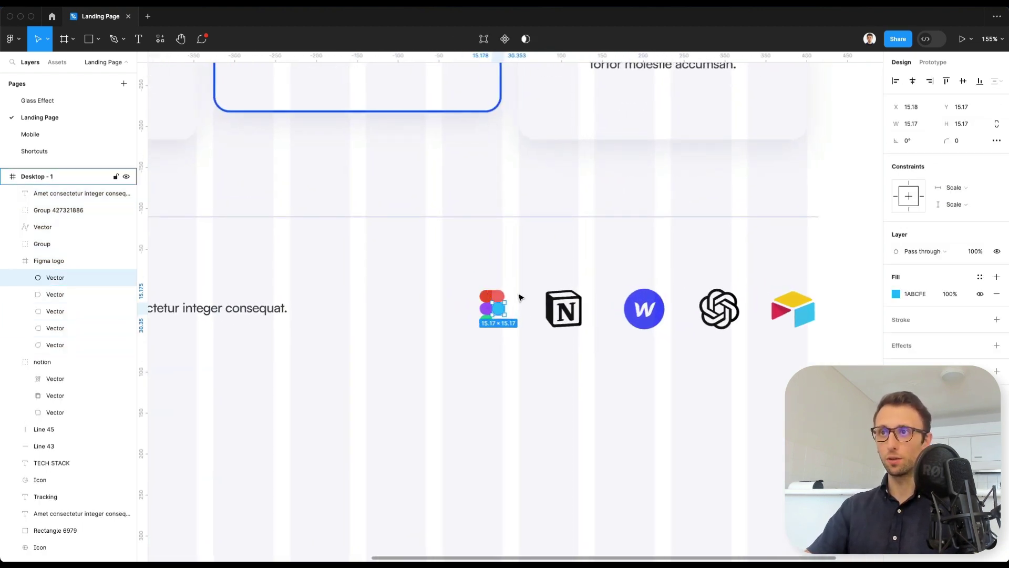
left_click(498, 296, "super")
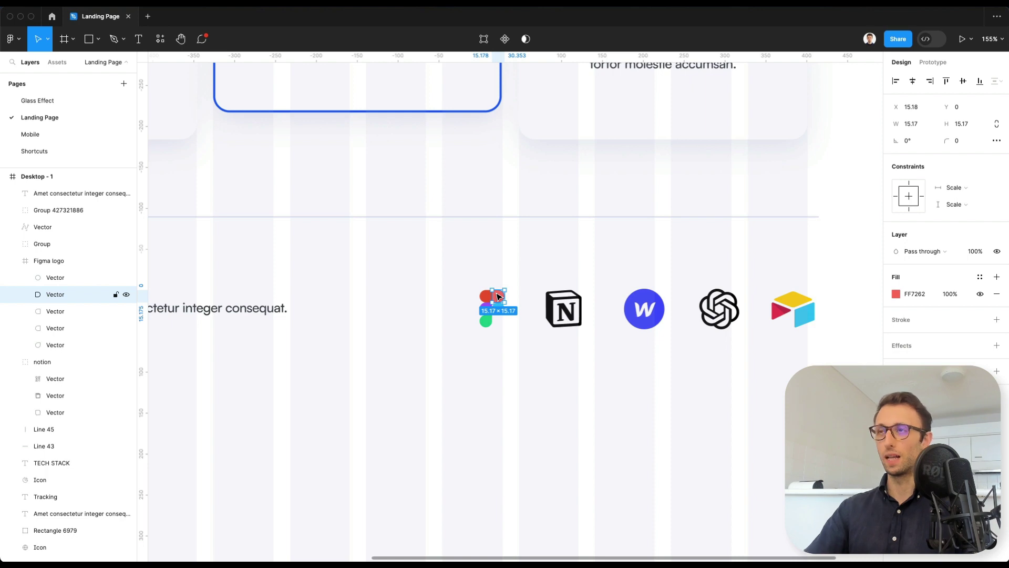
key("Escape")
key("Escape")
left_click(728, 307)
left_click(794, 302, "super")
key("Escape")
key("Escape")
Marquee-select the whole TECH STACK row and nudge it down 10 px
scroll(295, 340, "down", 3)
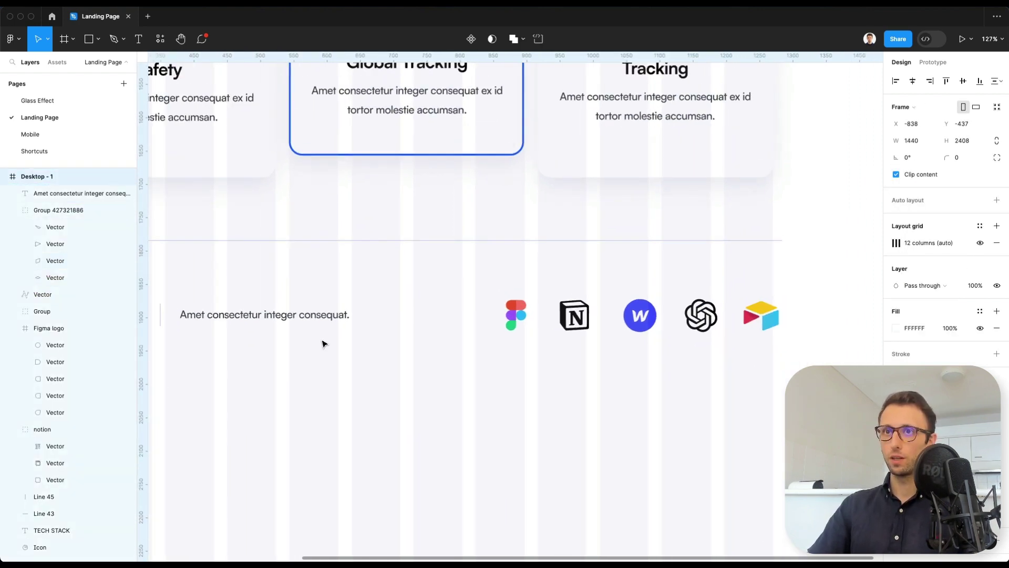
scroll(293, 341, "left", 3)
scroll(294, 340, "left", 4)
left_click(408, 317)
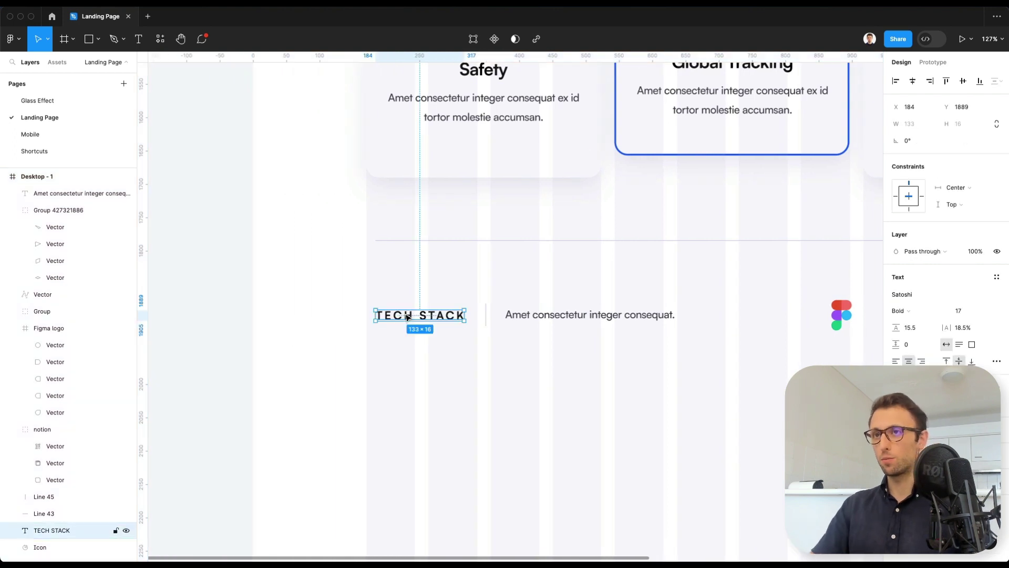
scroll(407, 317, "down", 6)
left_click_drag(329, 255, 647, 319)
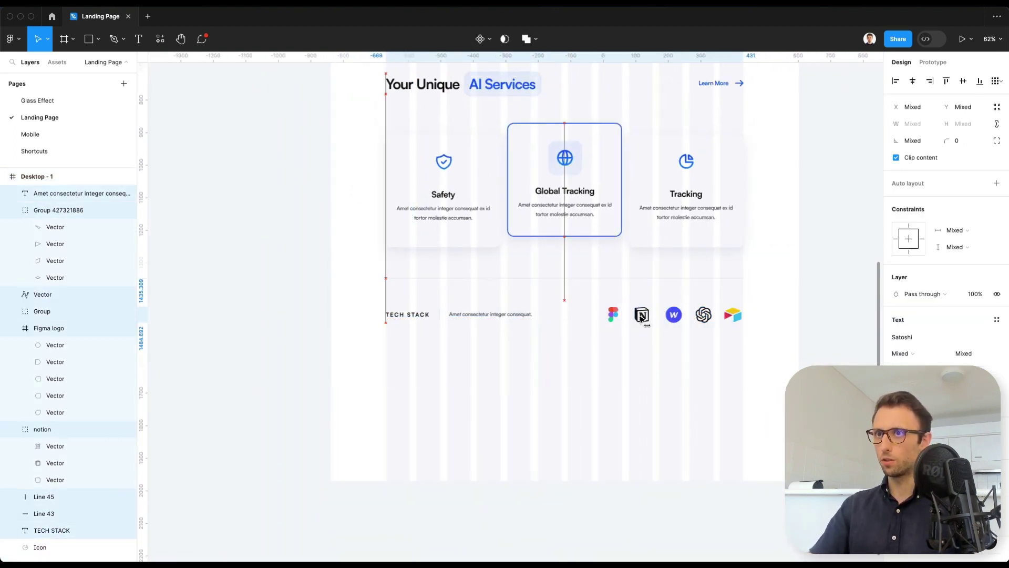
left_click(624, 354)
scroll(610, 360, "up", 2)
scroll(609, 360, "right", 1)
left_click_drag(325, 291, 727, 400)
key("shift+Down")
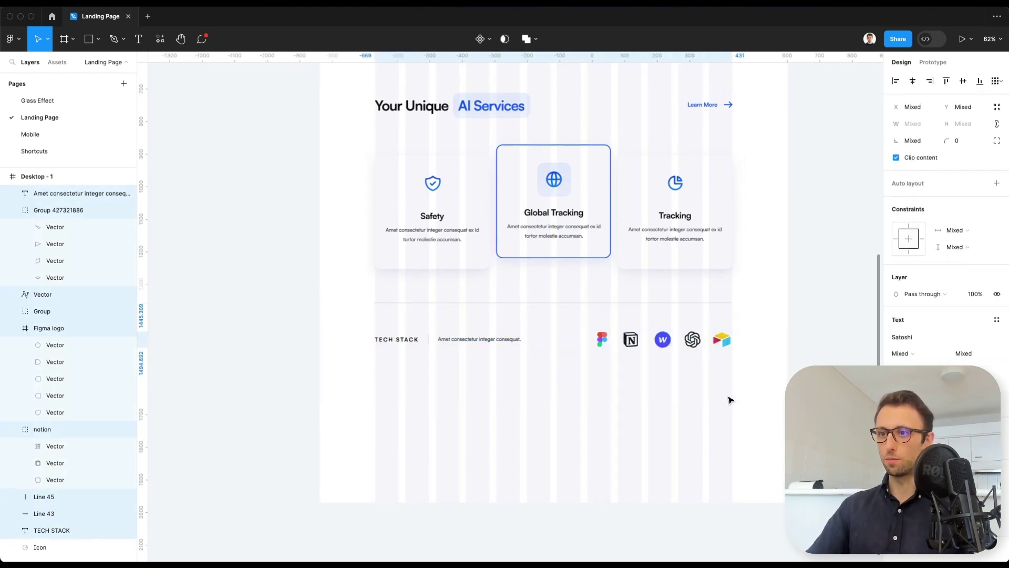
left_click(728, 401)
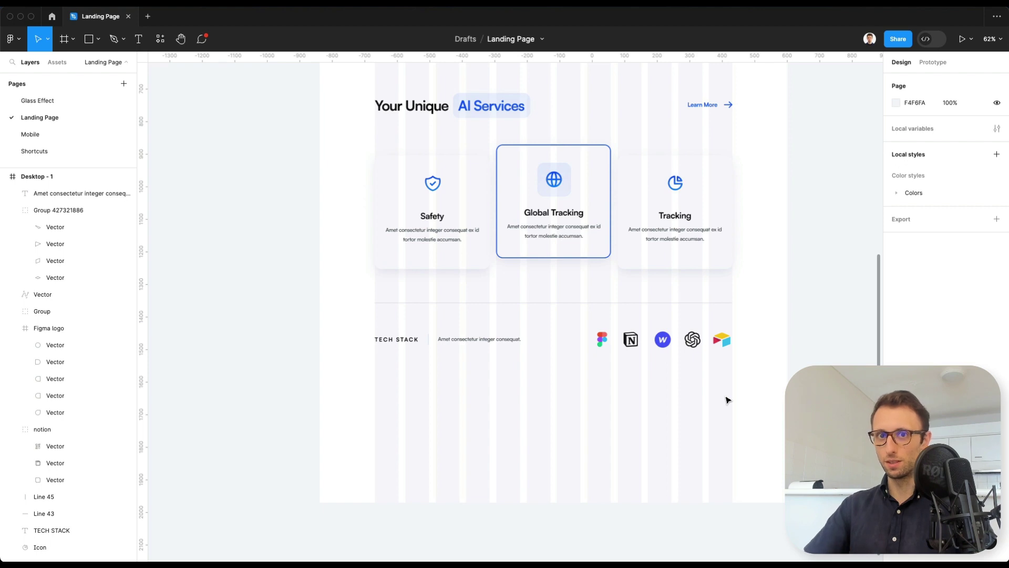
scroll(728, 400, "up", 4)
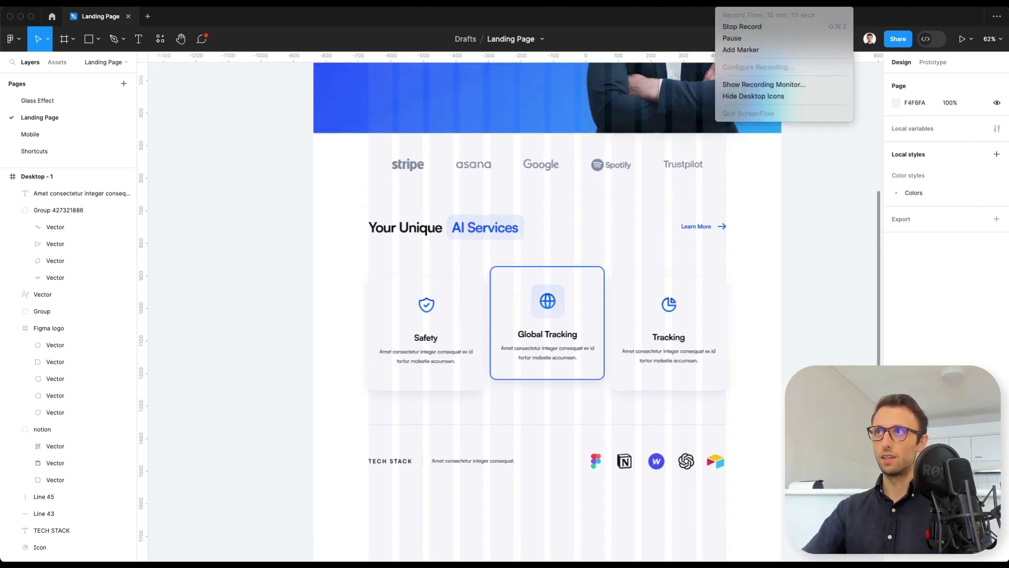
scroll(767, 238, "down", 3)
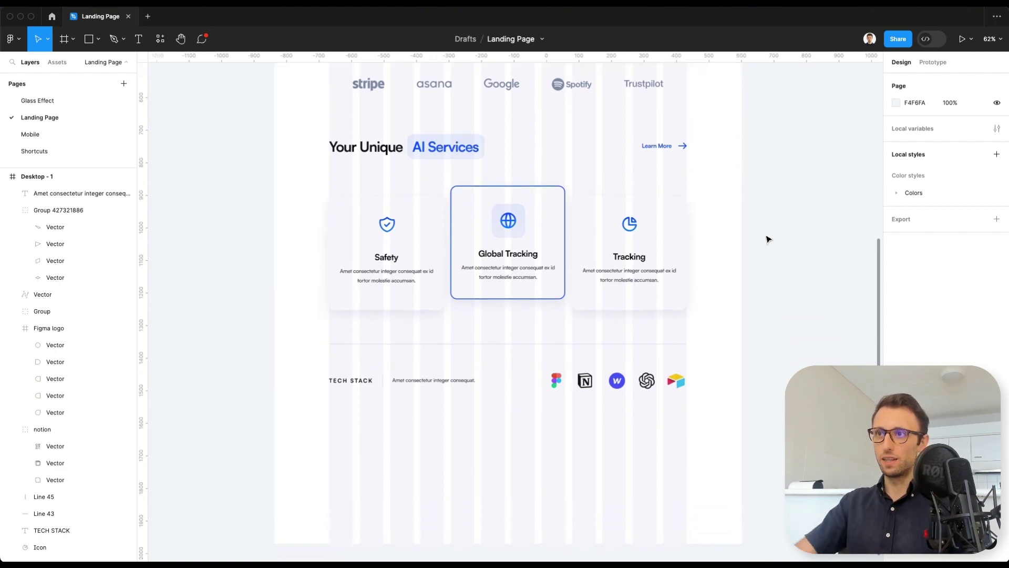
scroll(768, 240, "down", 3)
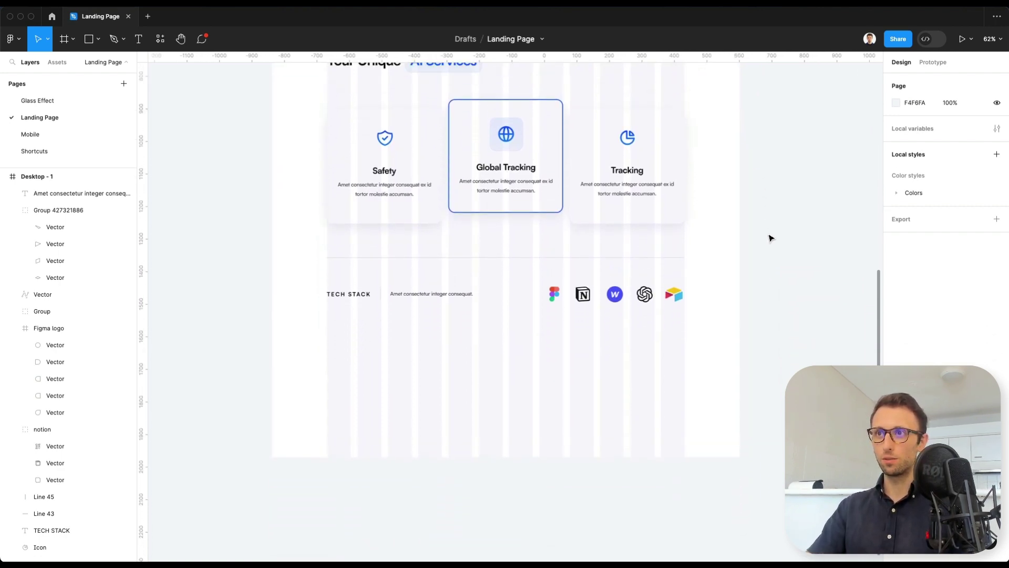
scroll(770, 239, "up", 1)
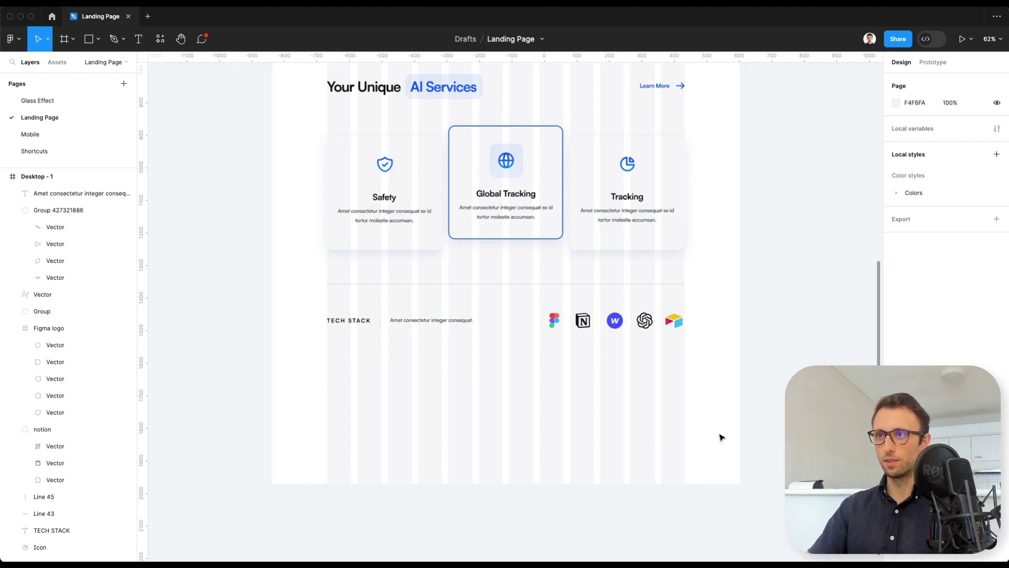
scroll(746, 418, "down", 2)
scroll(591, 373, "down", 2)
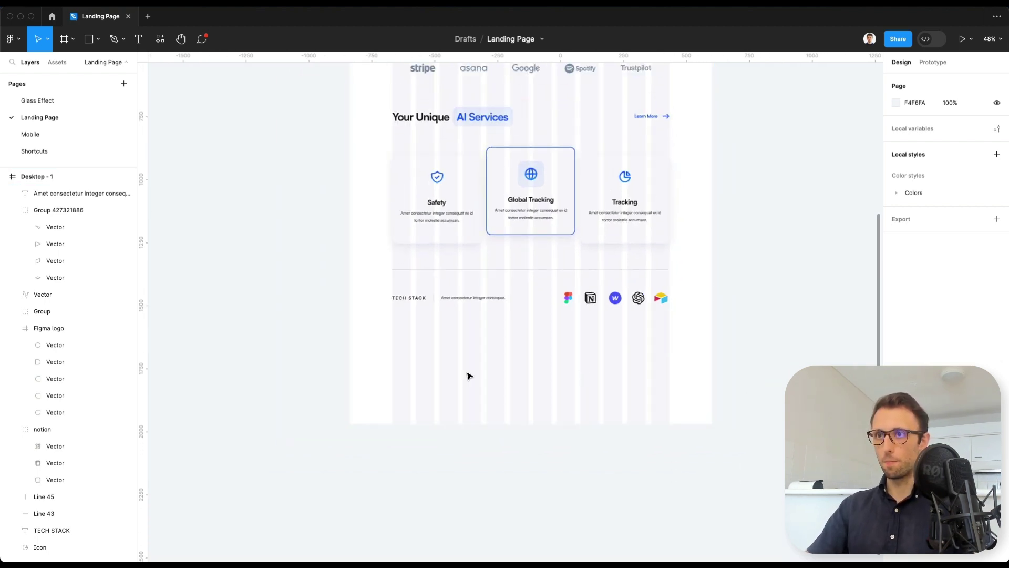
left_click(444, 376)
left_click(777, 387)
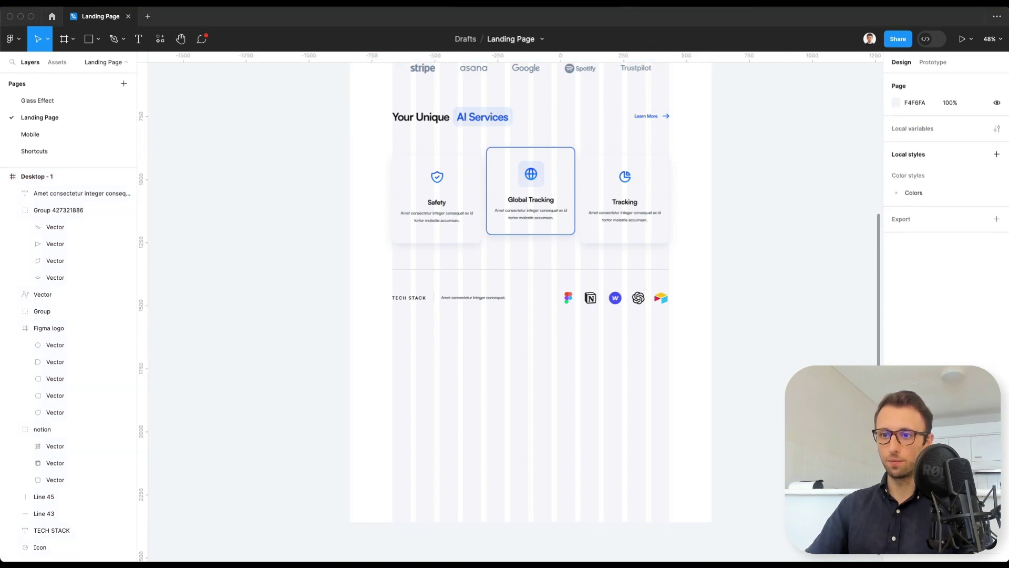
Paste the MacBook Air 13 mockup under the tech stack and shift it right to X -100
right_click(492, 368)
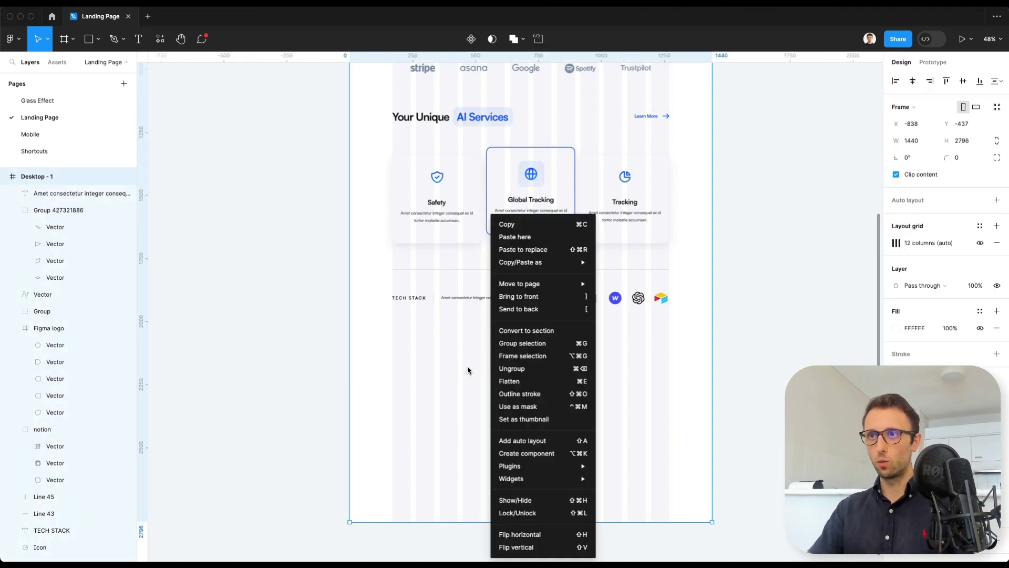
key("ctrl+v")
left_click_drag(406, 467, 410, 405)
scroll(414, 405, "up", 5)
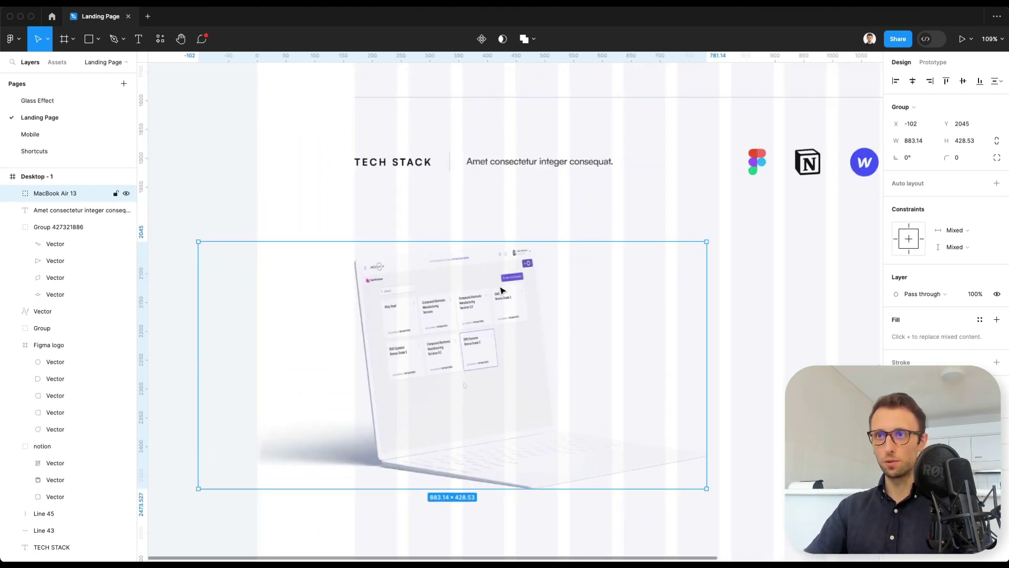
scroll(430, 355, "up", 2)
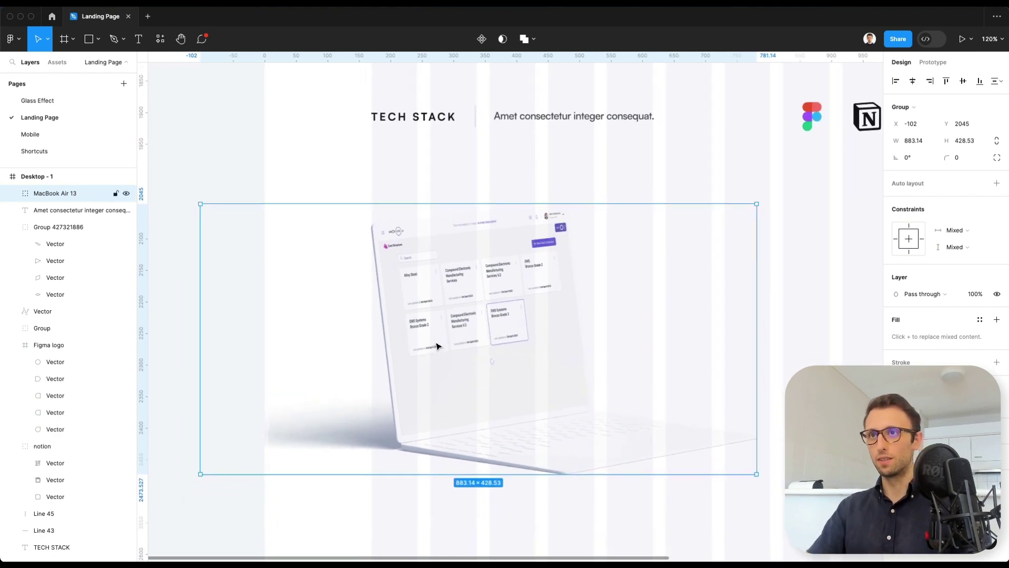
left_click_drag(437, 345, 437, 344)
scroll(437, 345, "down", 3)
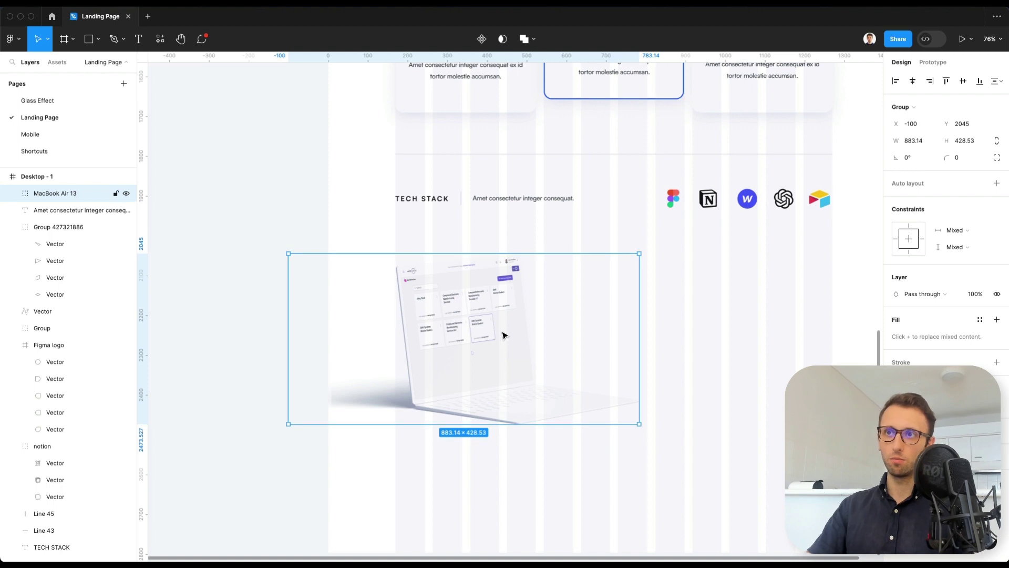
Inspect the laptop mockup's inner layers, including its Shadow layer
left_click(741, 303)
scroll(701, 334, "right", 3)
scroll(701, 333, "down", 1)
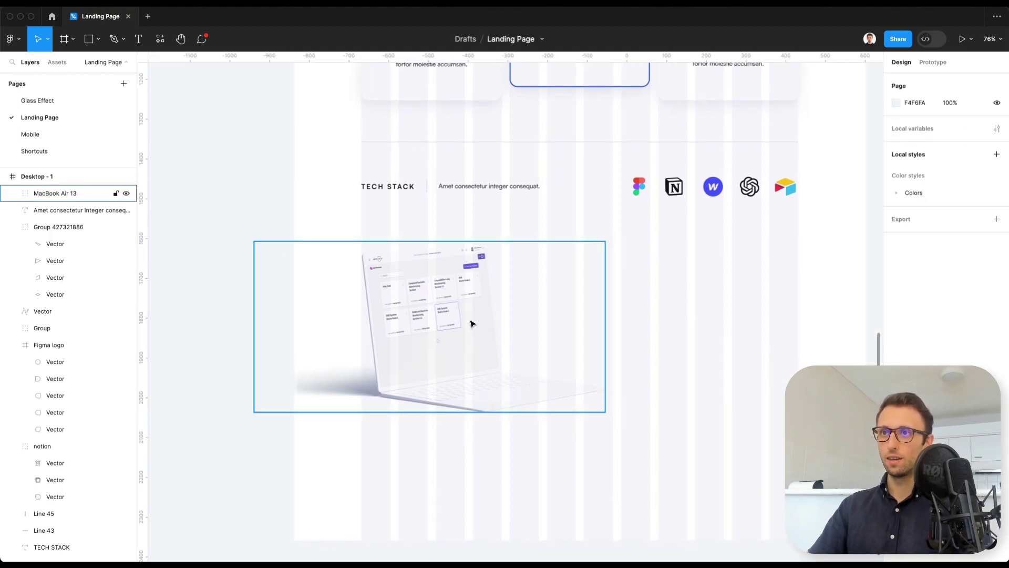
left_click(401, 351, "super")
key("Escape")
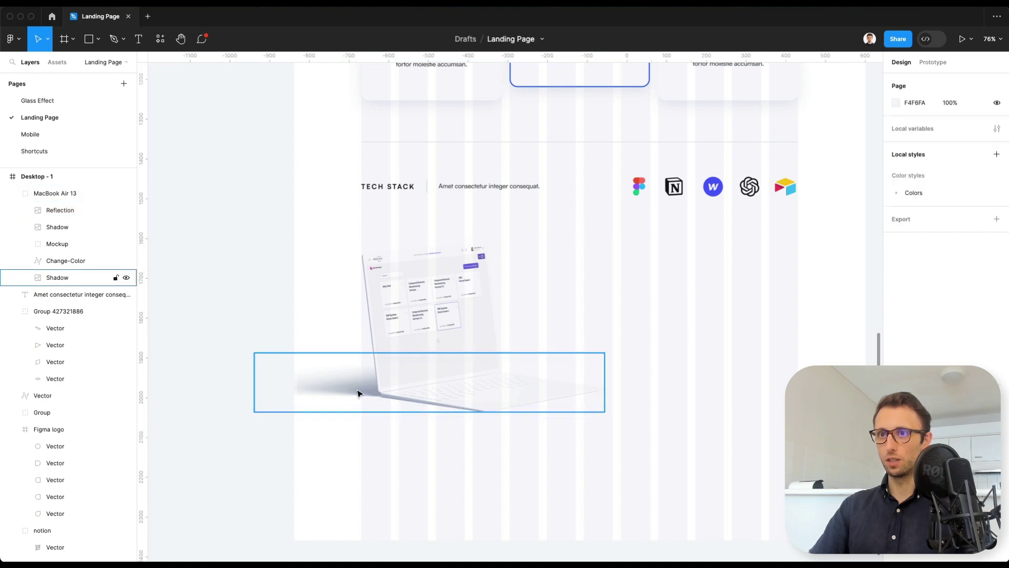
left_click(357, 394)
left_click(255, 288)
scroll(258, 237, "right", 3)
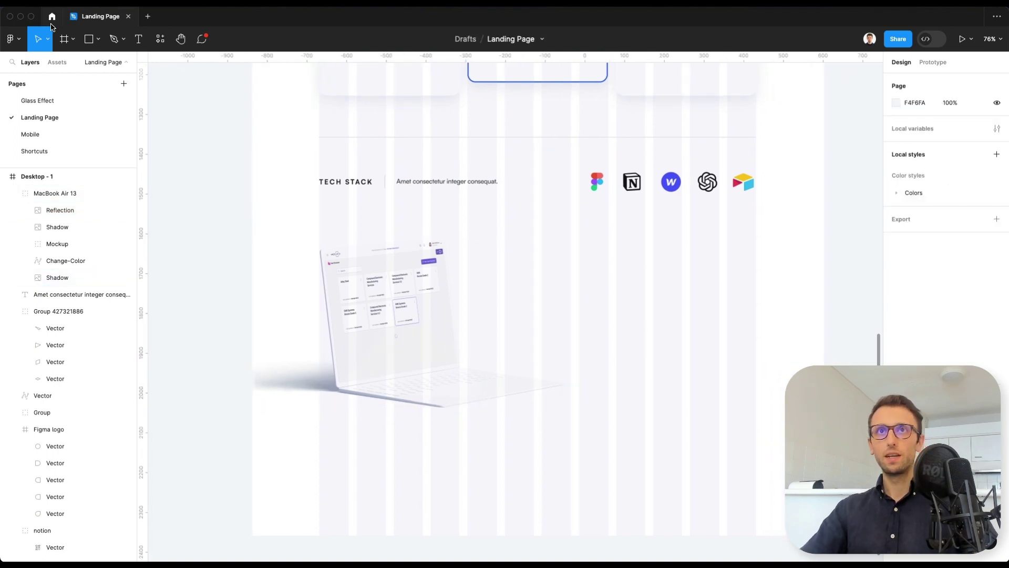
left_click(13, 39)
mouse_move(78, 185)
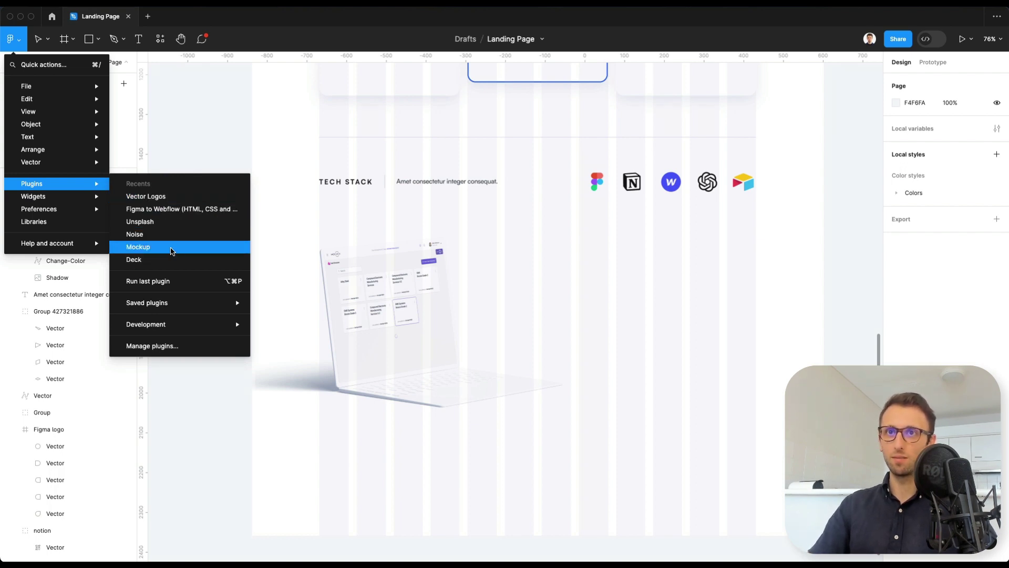
left_click(172, 251)
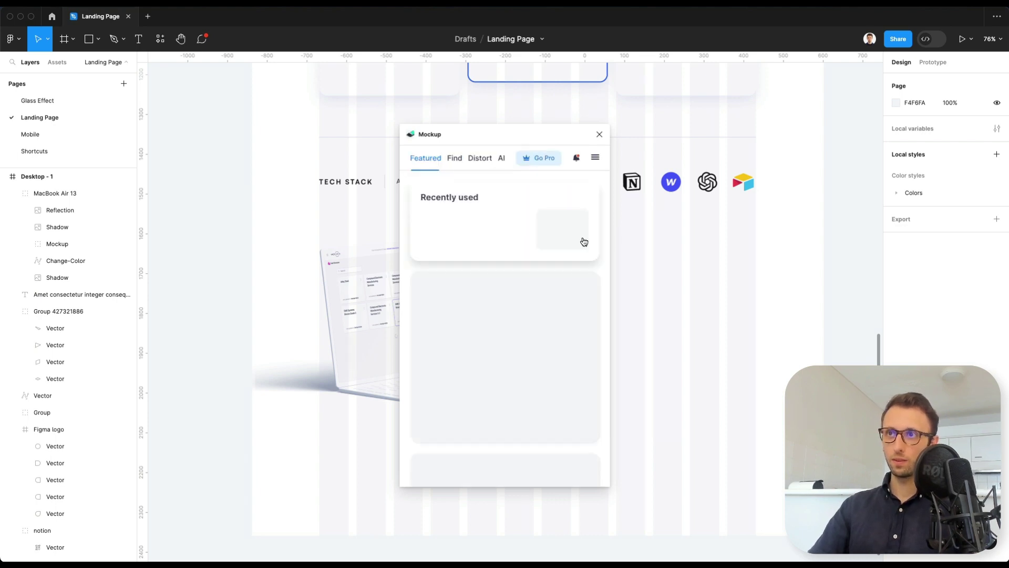
scroll(505, 221, "down", 10)
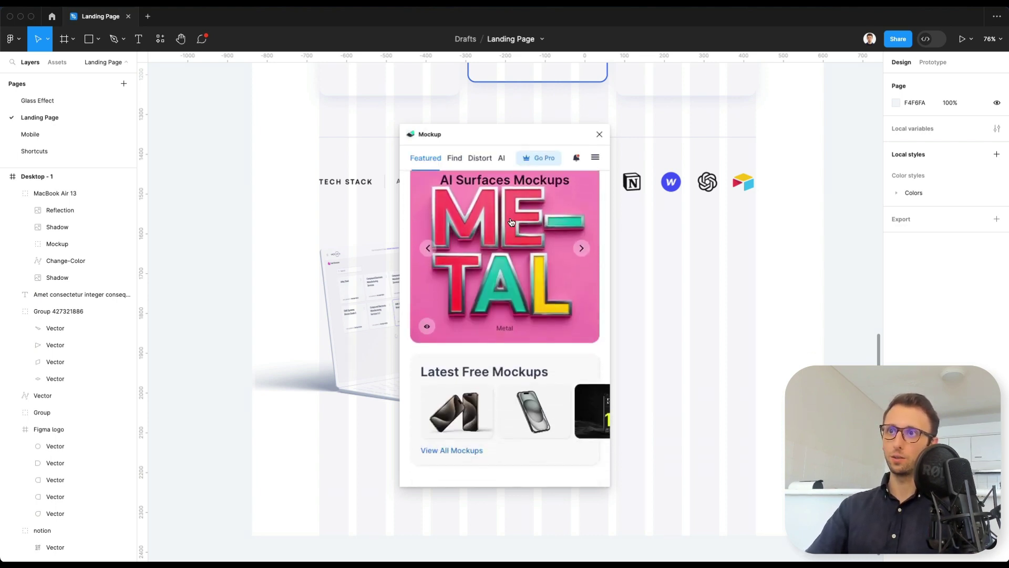
scroll(510, 222, "down", 5)
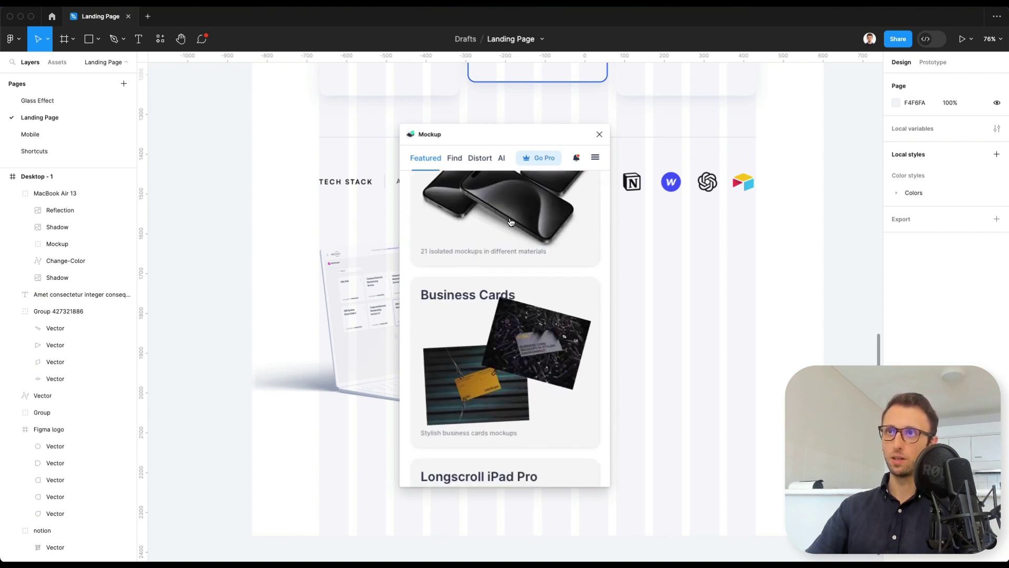
left_click(459, 161)
scroll(552, 254, "down", 8)
scroll(554, 259, "down", 1)
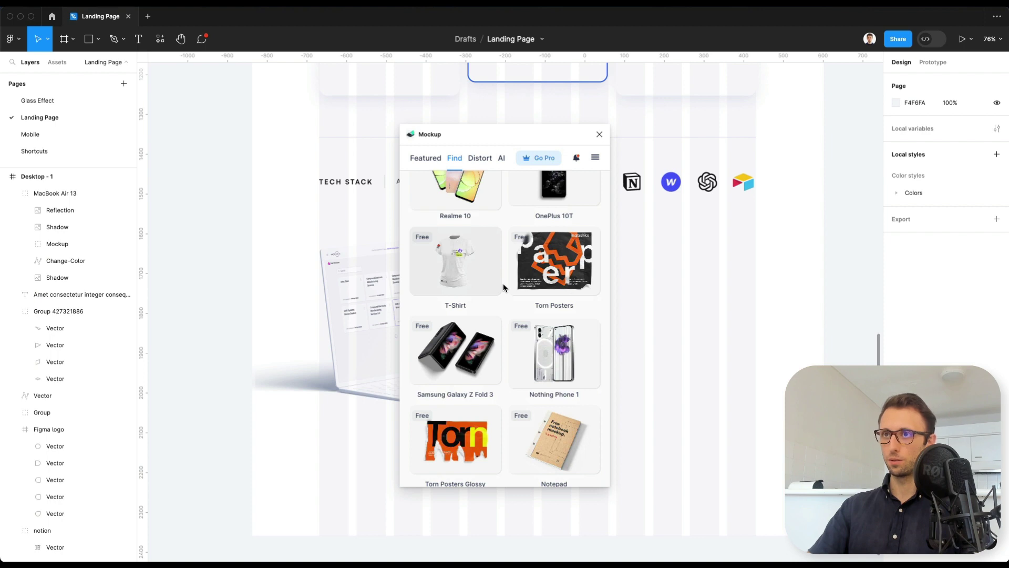
scroll(504, 287, "down", 6)
scroll(503, 287, "up", 2)
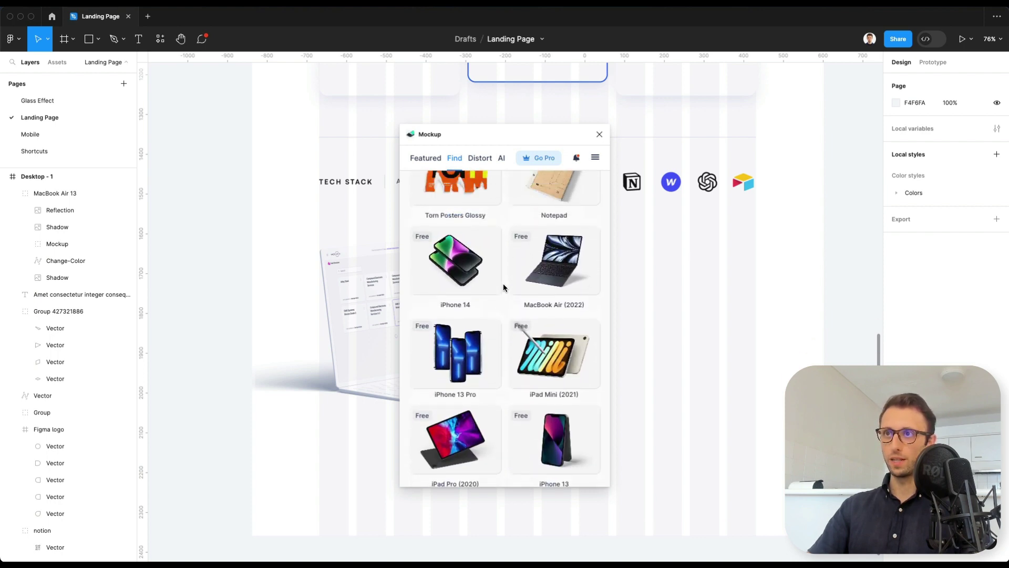
scroll(504, 286, "down", 5)
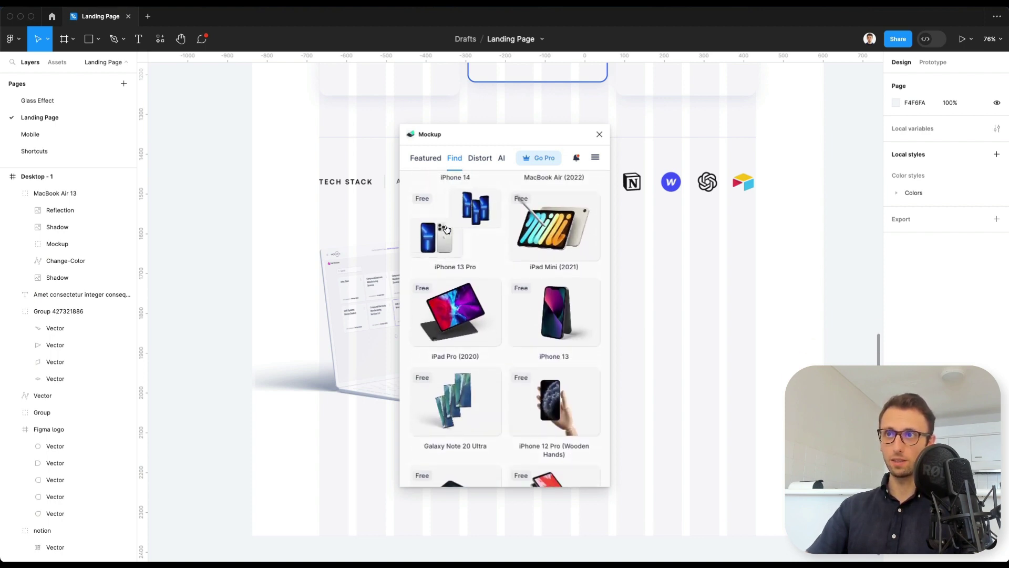
scroll(545, 268, "down", 3)
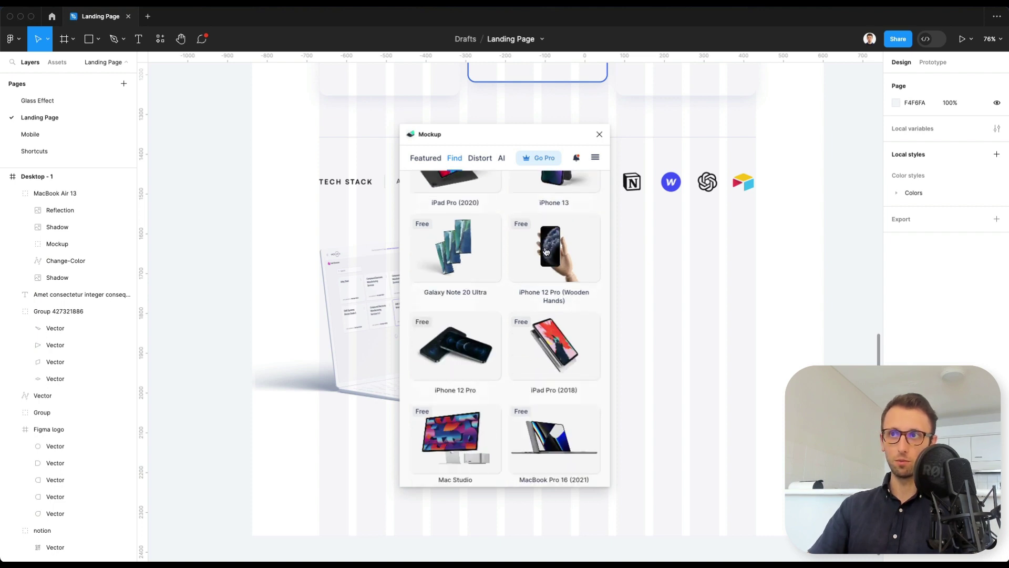
scroll(535, 289, "up", 3)
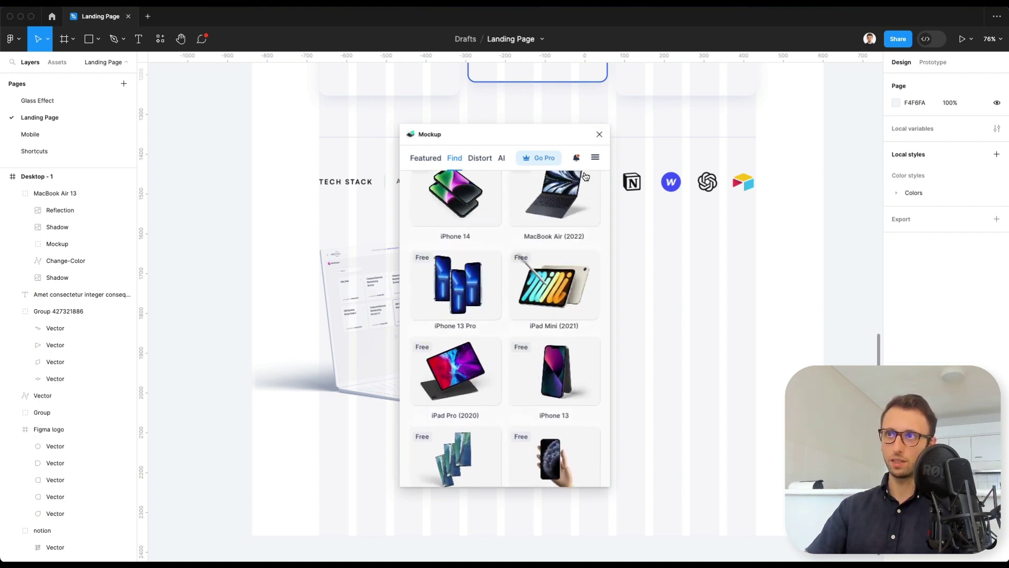
left_click(600, 135)
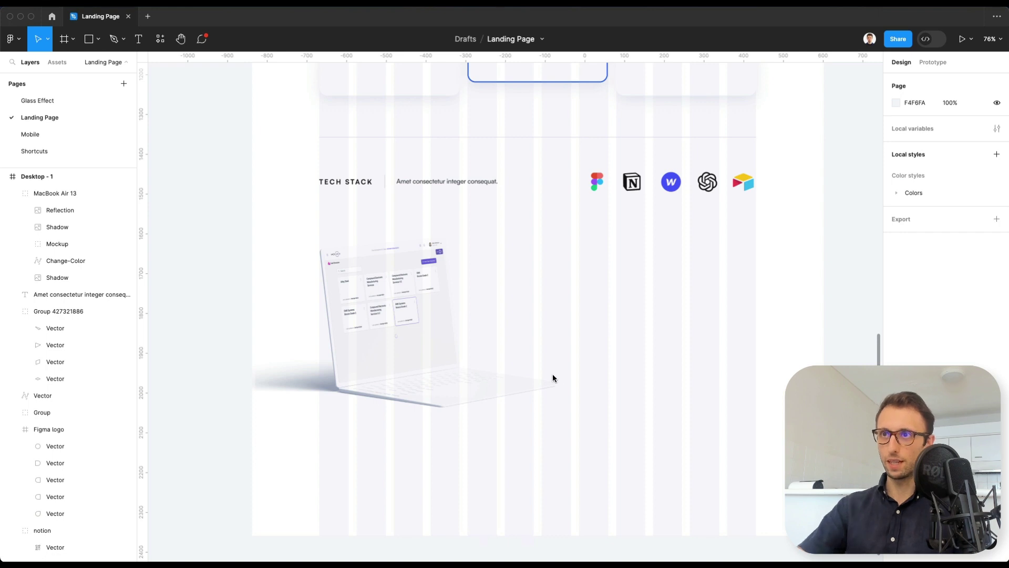
Paste the CASE STUDY block into Desktop - 1 and shift it slightly up and left
left_click(579, 341)
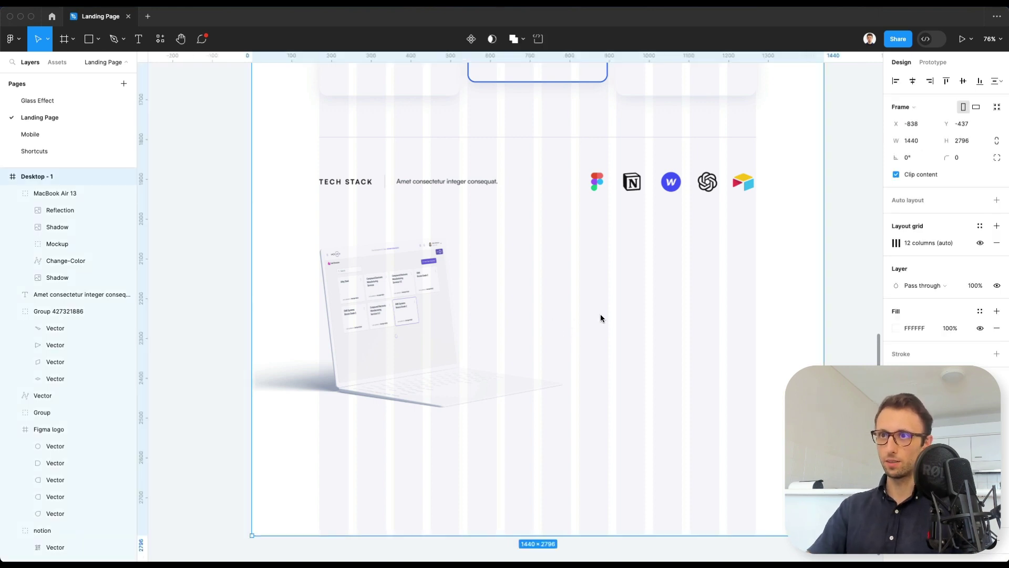
key("ctrl+v")
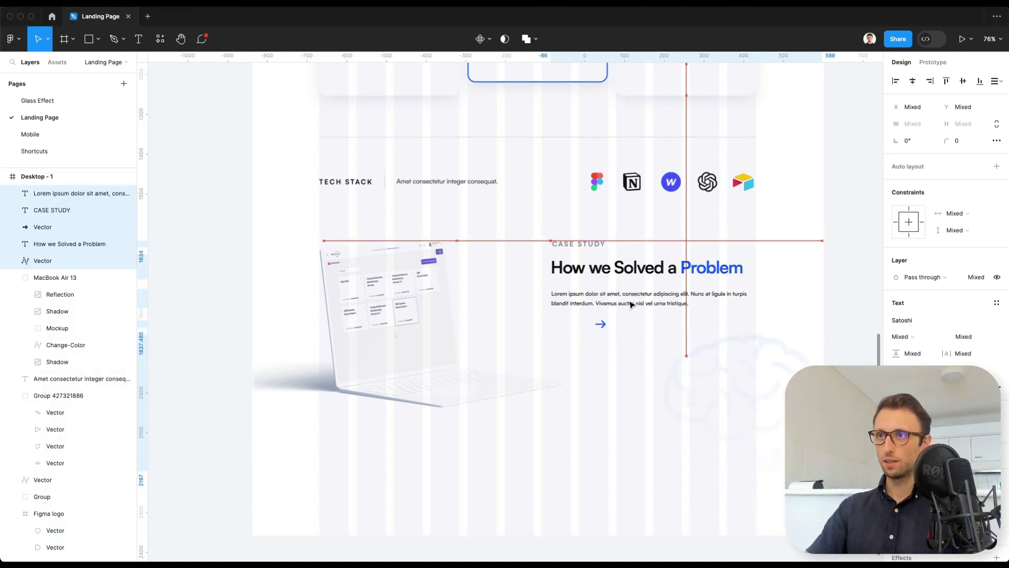
left_click_drag(631, 303, 622, 300)
left_click(647, 363)
scroll(712, 257, "up", 5)
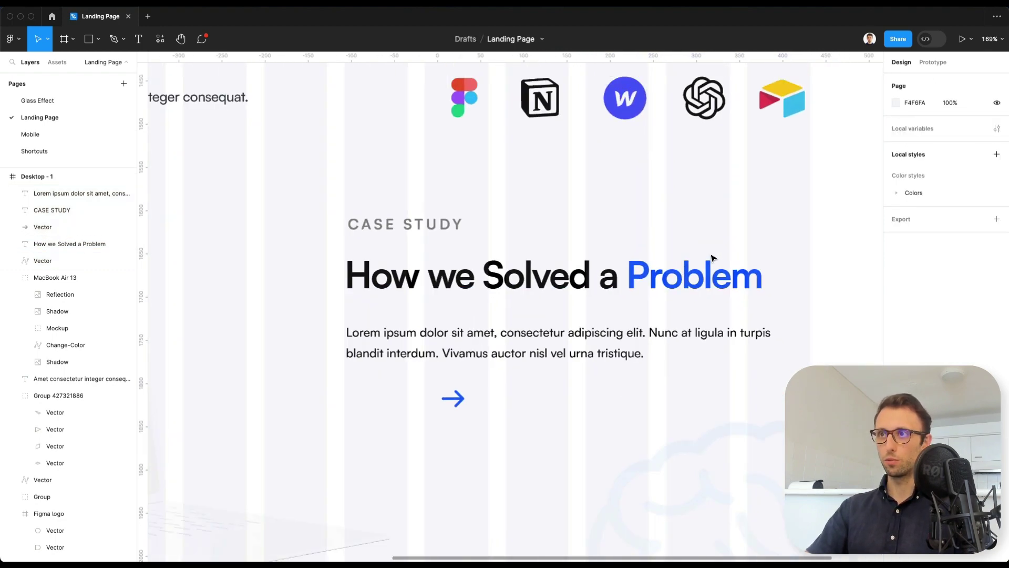
Paste a Learn More text layer and drag it beside the case study arrow
left_click(453, 293)
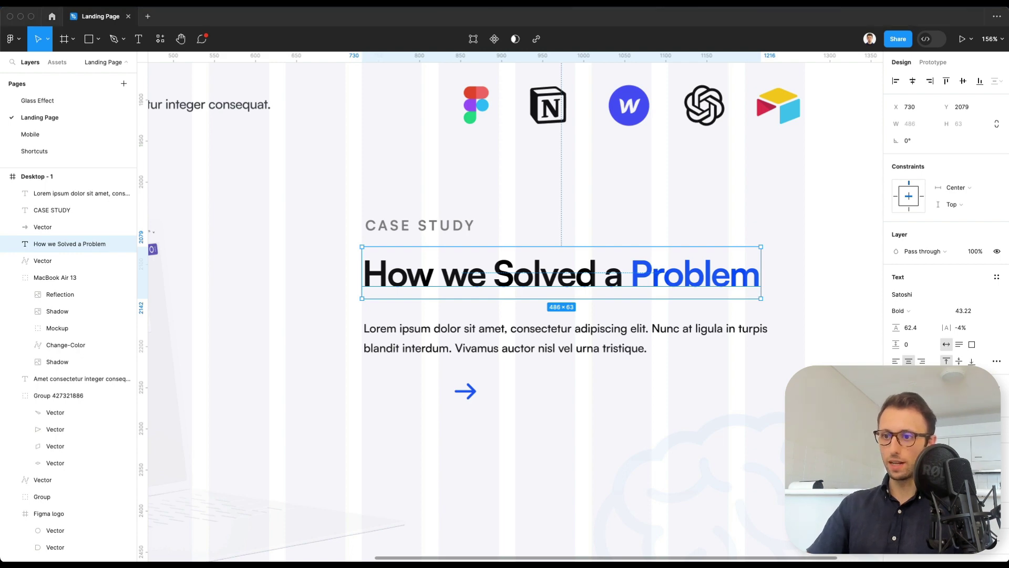
left_click(466, 394)
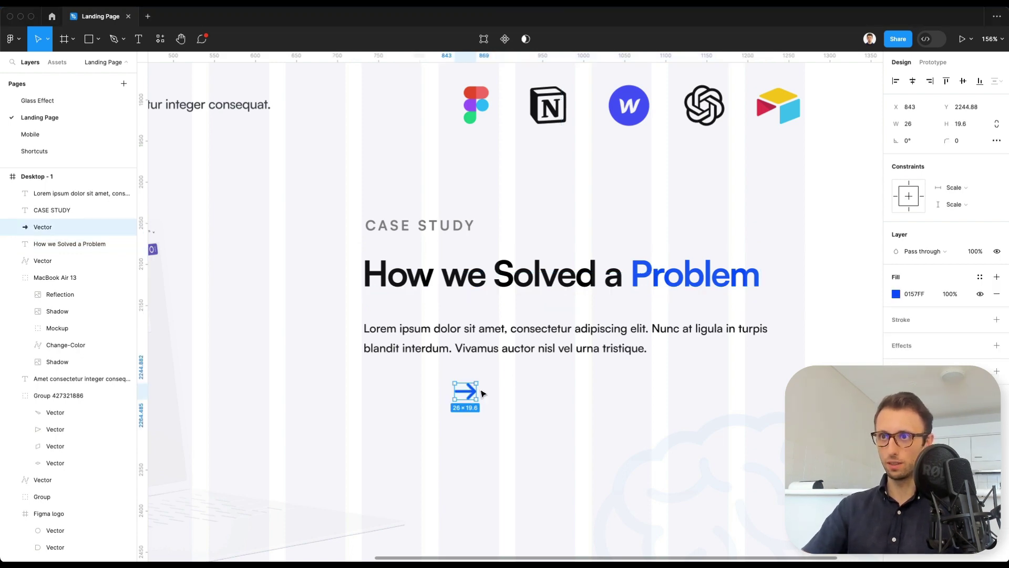
scroll(478, 392, "down", 3)
key("ctrl+v")
left_click_drag(418, 526, 415, 305)
Zoom out and select the Desktop - 1 frame to reach its bottom edge
scroll(415, 306, "down", 10)
left_click(650, 305)
scroll(649, 305, "up", 3)
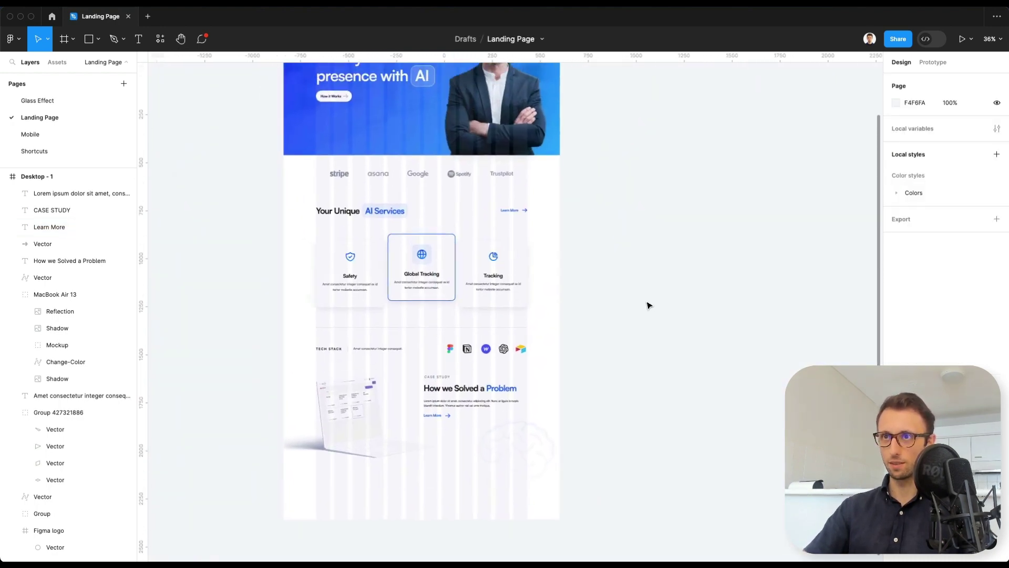
scroll(649, 302, "up", 3)
scroll(631, 292, "right", 2)
left_click(379, 114)
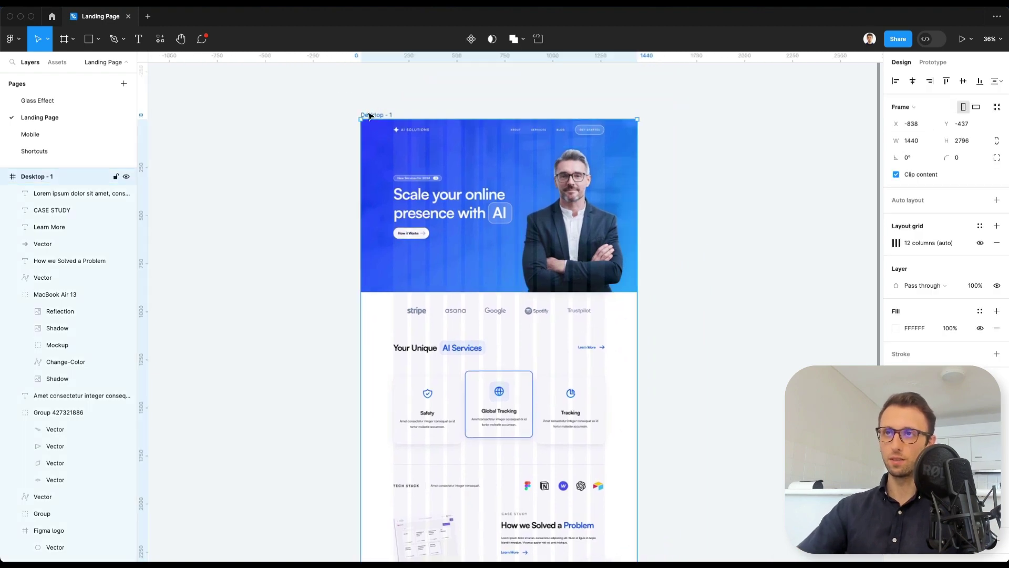
scroll(717, 147, "down", 5)
left_click(547, 459)
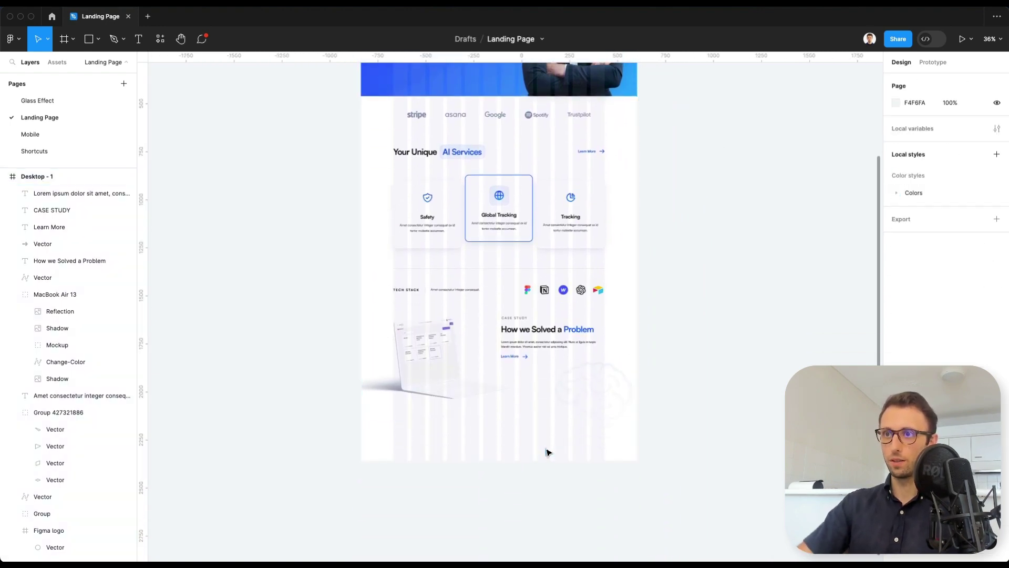
Drag the frame's bottom edge up so Desktop - 1 is 2592 tall, then verify its size
left_click_drag(523, 460, 516, 421)
left_click(543, 455)
scroll(543, 455, "up", 3)
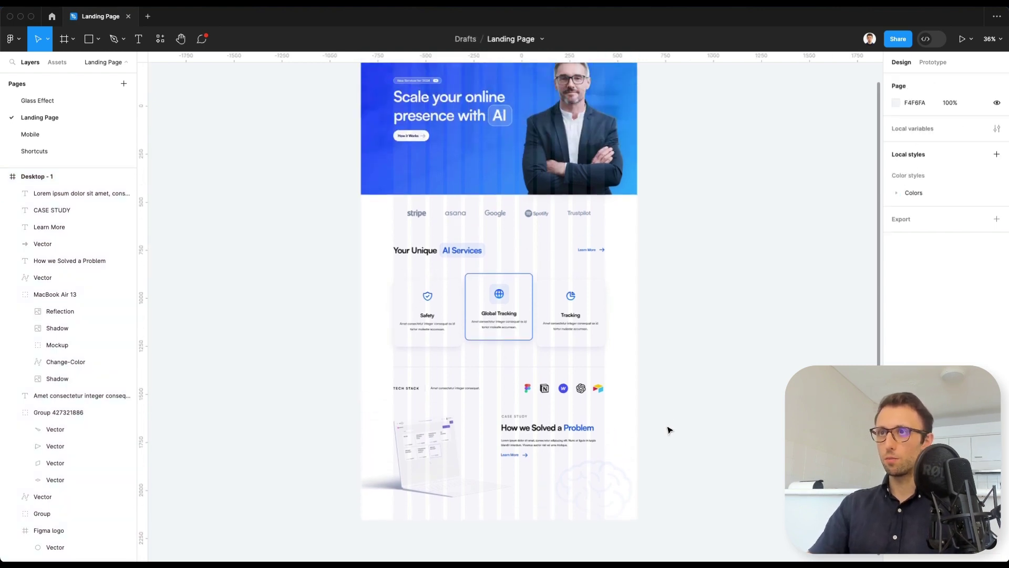
scroll(669, 430, "up", 2)
left_click(368, 95)
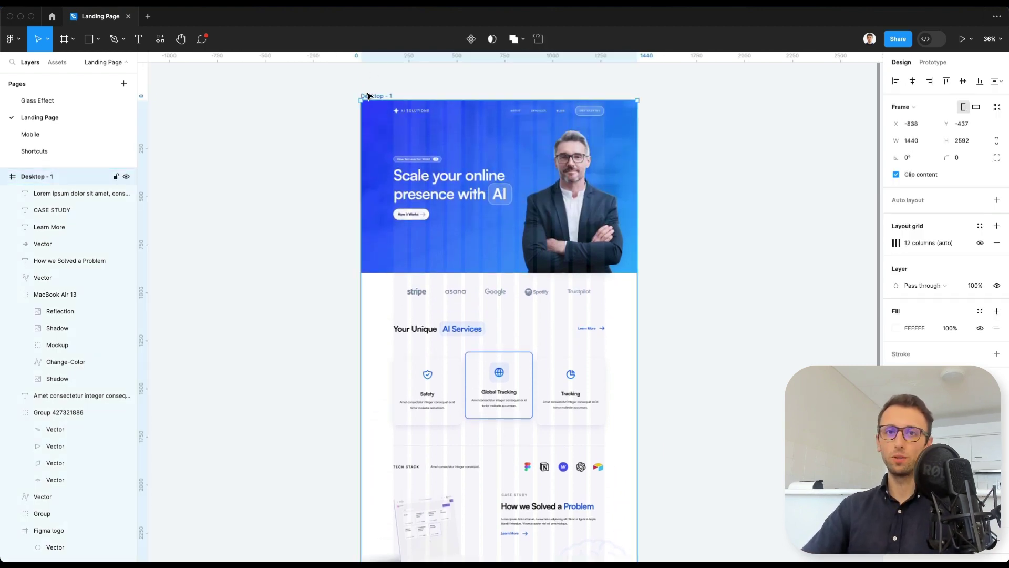